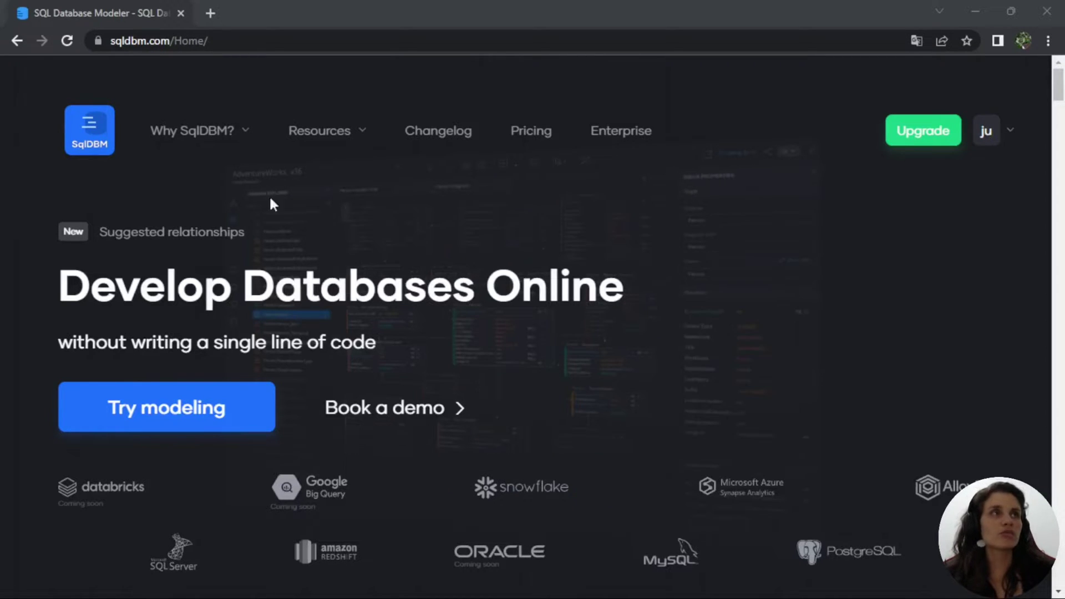
Load the SqlDBM home page from the address sqldbm.com.
{"action": "left_click", "coordinate": [135, 41]}
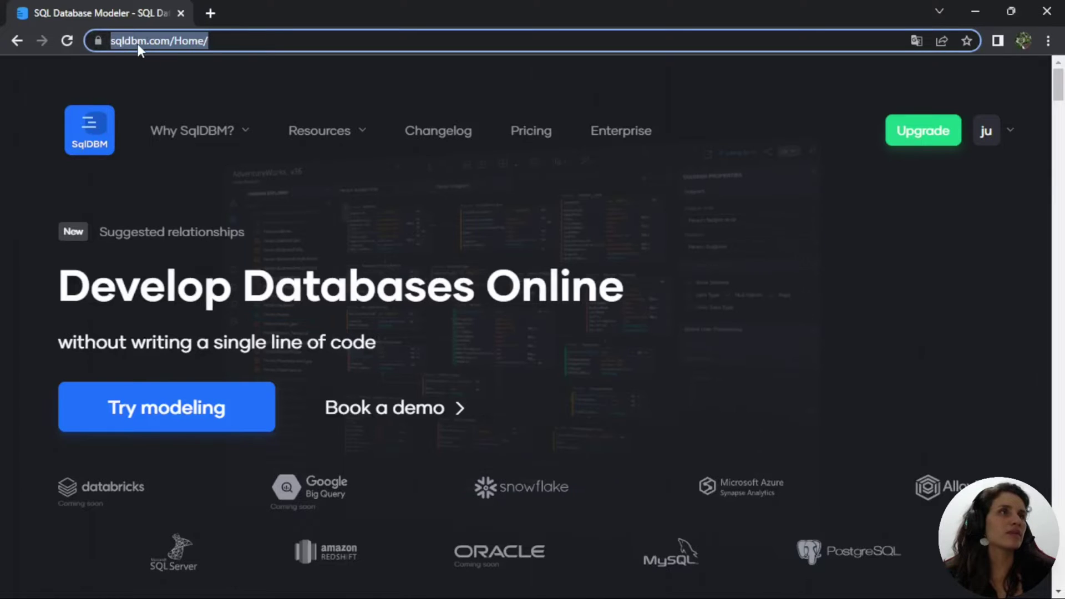
{"action": "left_click", "coordinate": [188, 42]}
{"action": "left_click_drag", "start_coordinate": [219, 41], "coordinate": [470, 35]}
{"action": "key", "text": "BackSpace"}
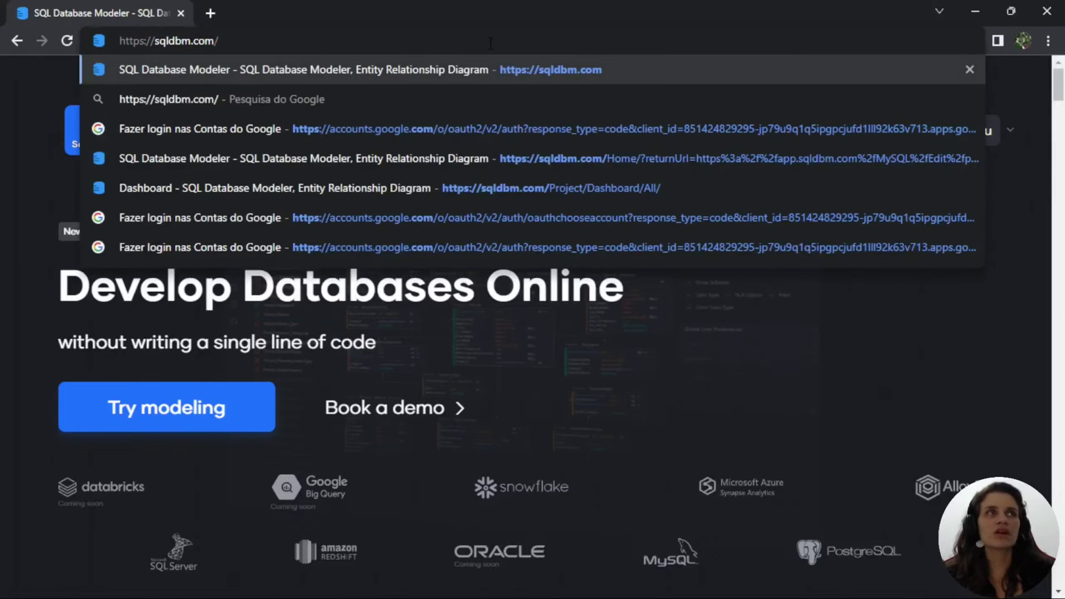
{"action": "key", "text": "Return"}
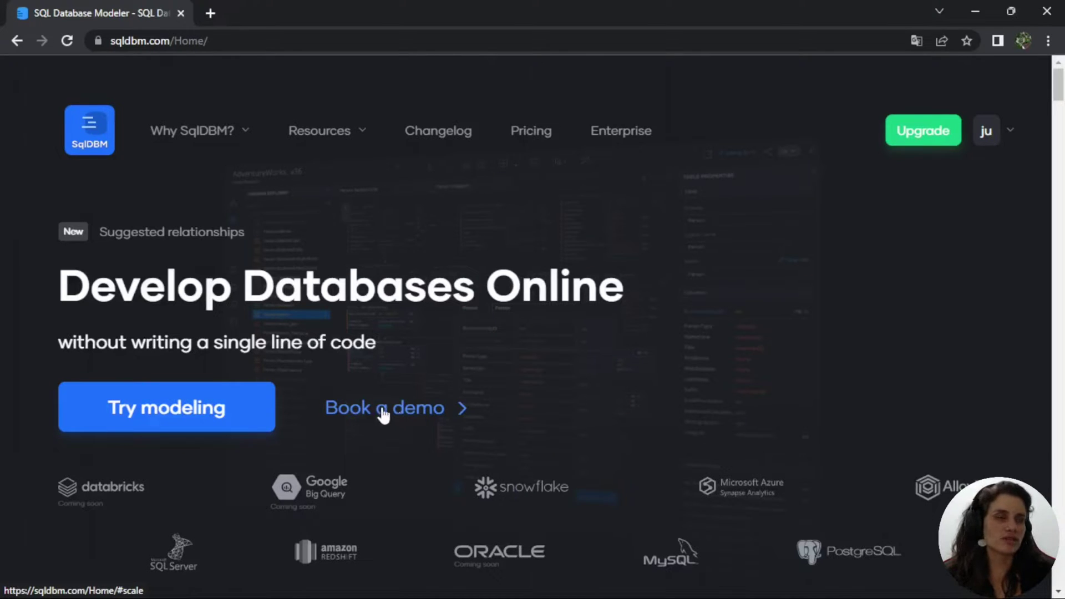
Start modeling from the home page and create a new project with MySQL as the database type.
{"action": "left_click", "coordinate": [138, 419]}
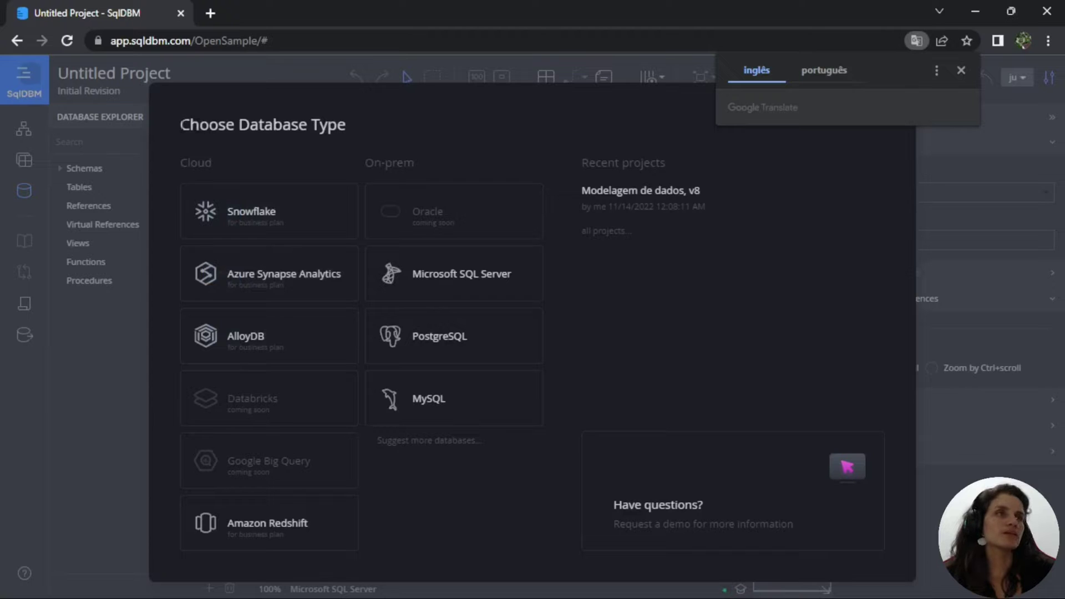
{"action": "left_click_drag", "start_coordinate": [179, 124], "coordinate": [357, 124]}
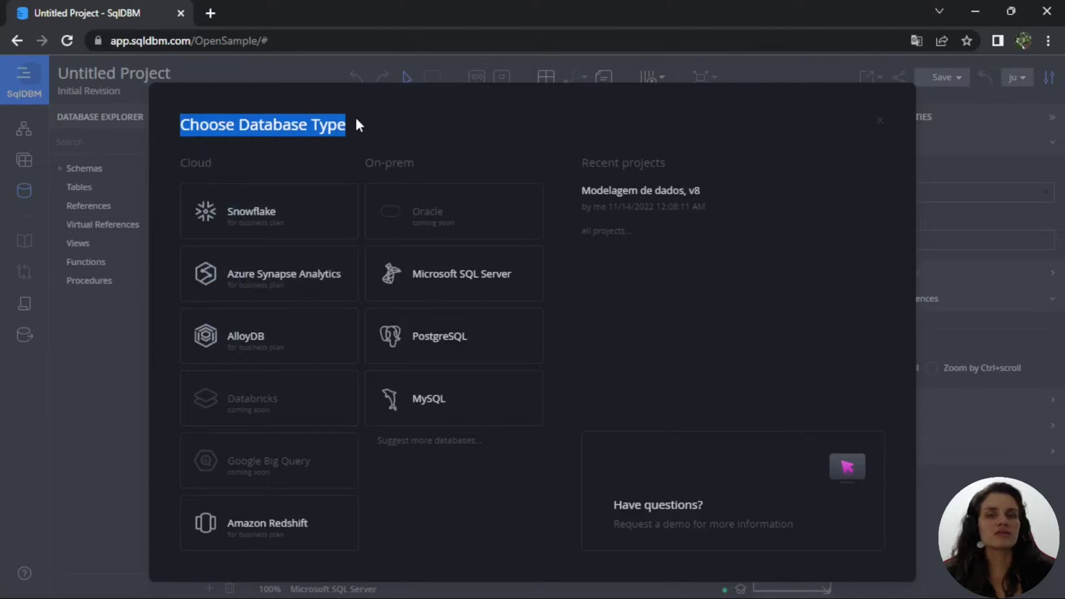
{"action": "mouse_move", "coordinate": [506, 408]}
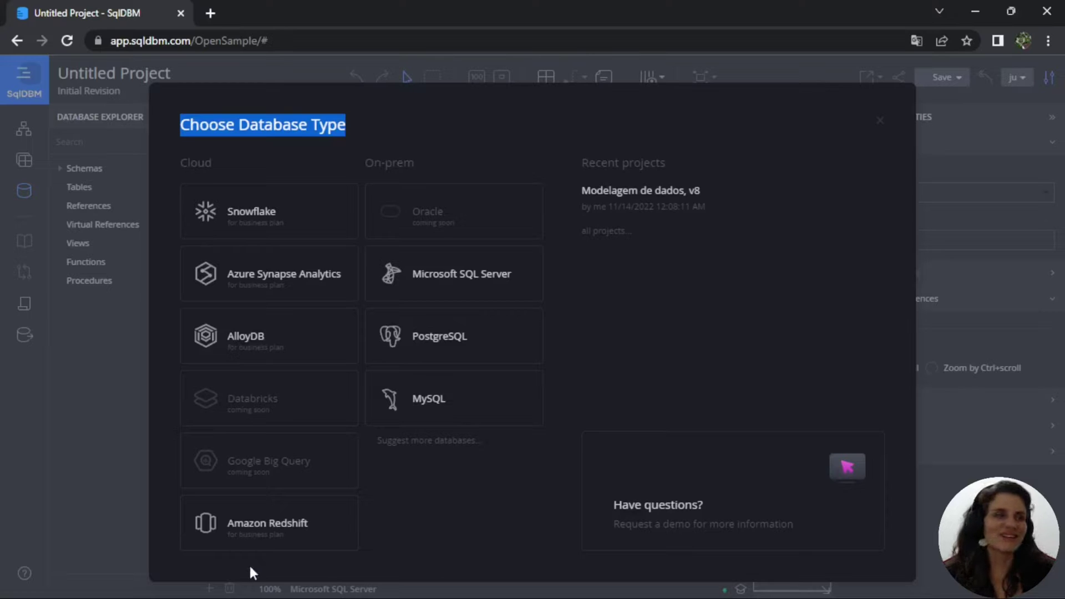
{"action": "mouse_move", "coordinate": [292, 536]}
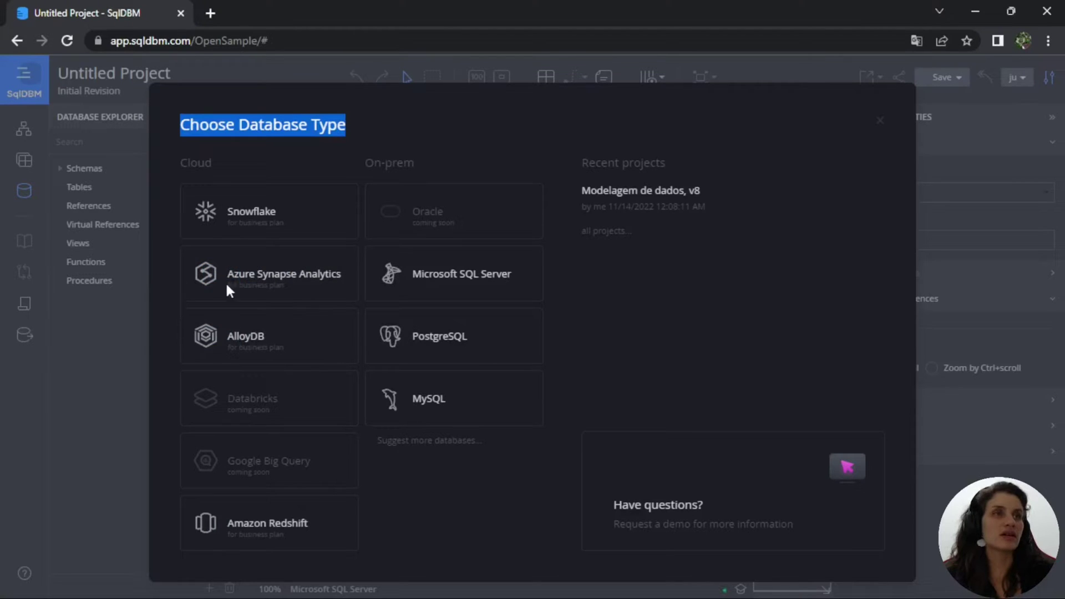
{"action": "mouse_move", "coordinate": [187, 535]}
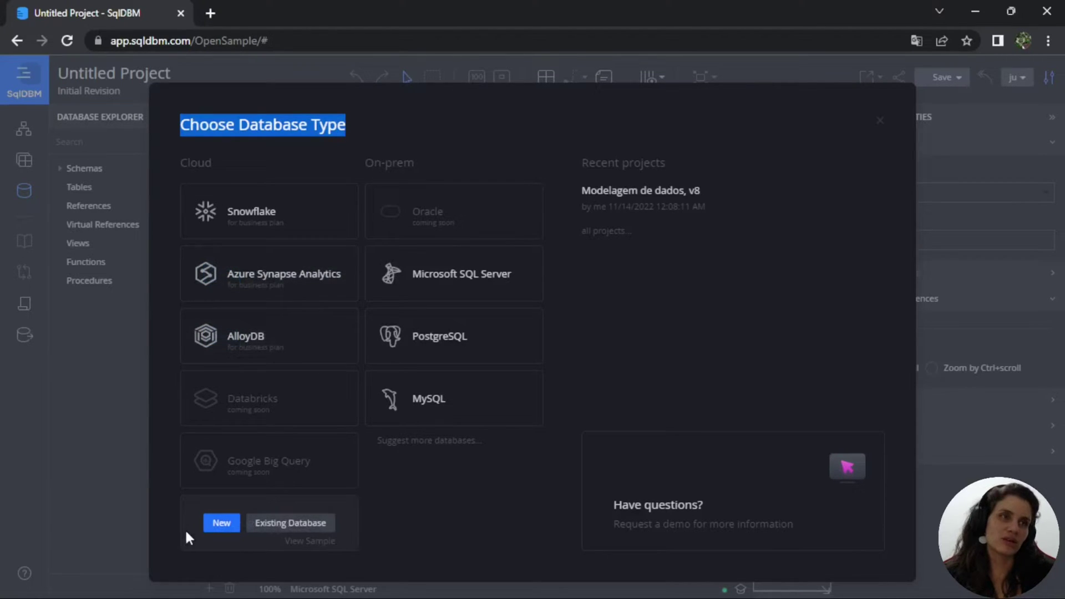
{"action": "mouse_move", "coordinate": [191, 337]}
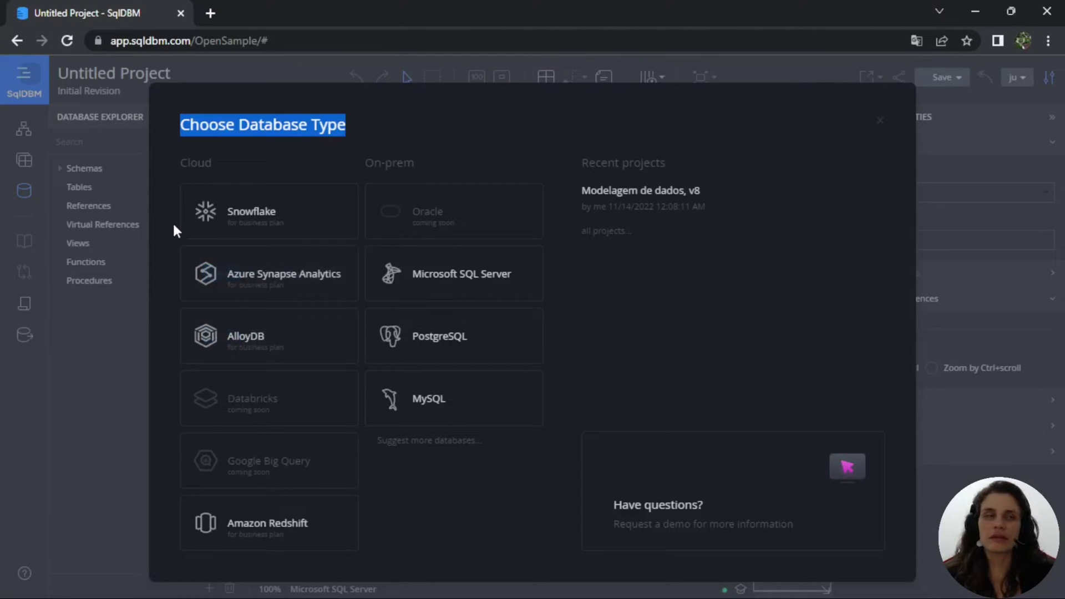
{"action": "mouse_move", "coordinate": [248, 220]}
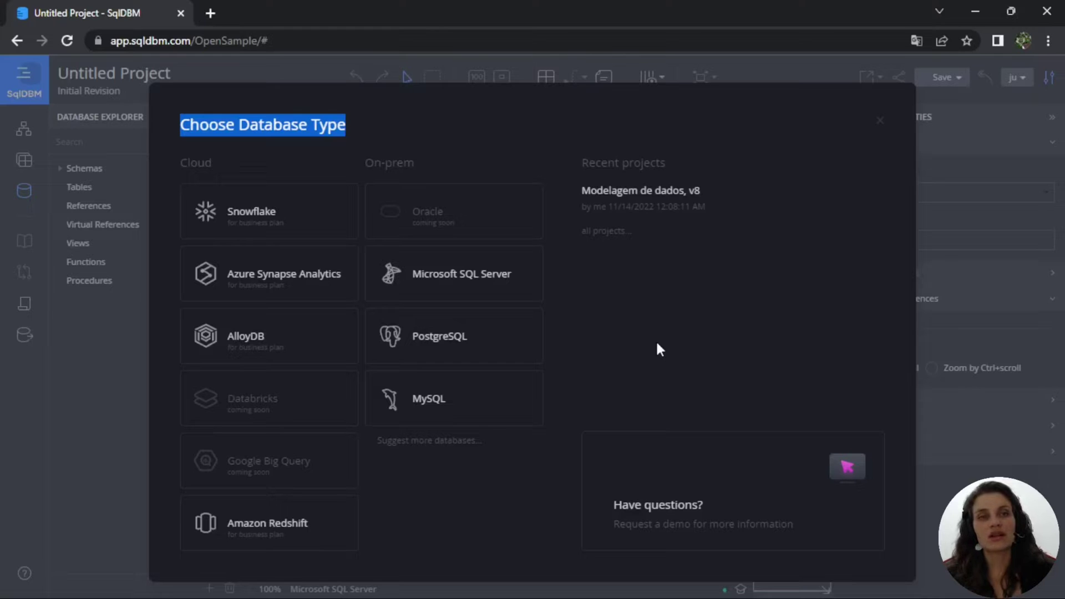
{"action": "mouse_move", "coordinate": [466, 400]}
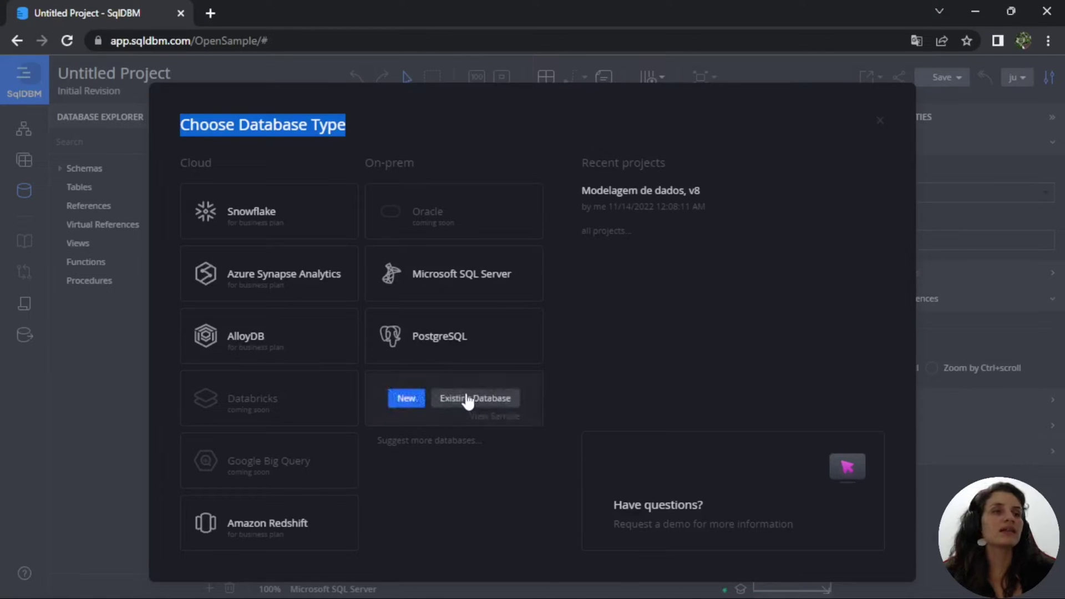
{"action": "left_click", "coordinate": [404, 400]}
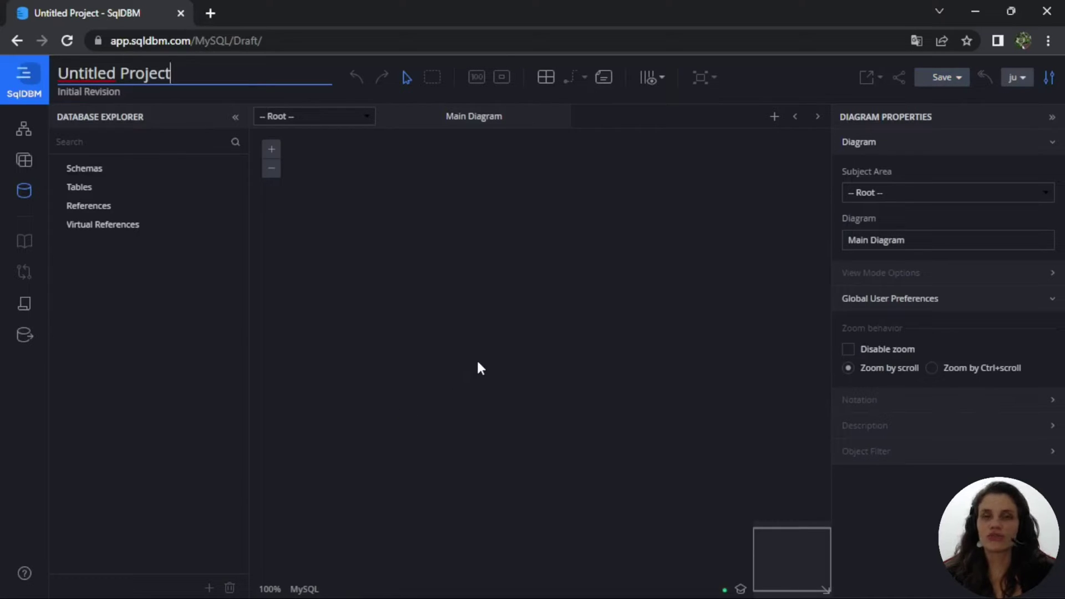
Start saving the untitled project, read the plan notice in the Save As dialog, and close it without saving.
{"action": "left_click", "coordinate": [938, 81]}
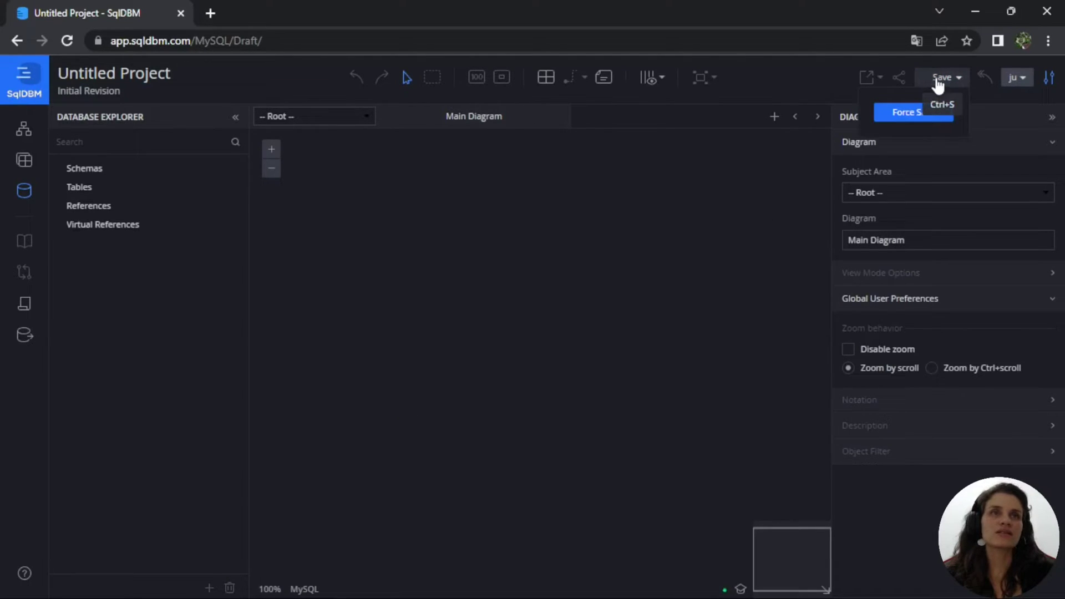
{"action": "left_click", "coordinate": [939, 83]}
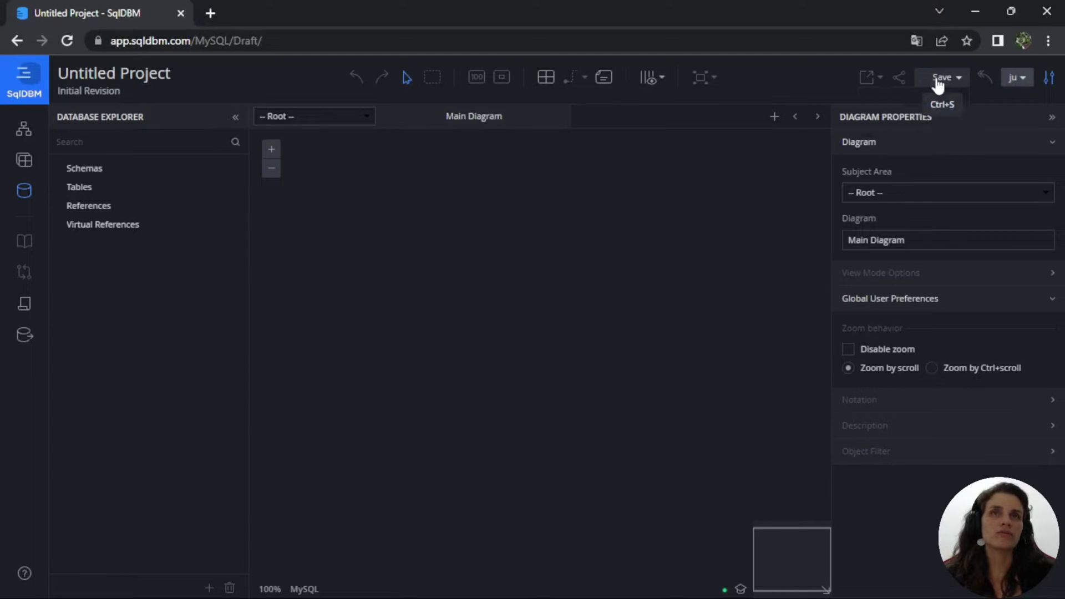
{"action": "left_click", "coordinate": [940, 81]}
{"action": "left_click", "coordinate": [907, 113]}
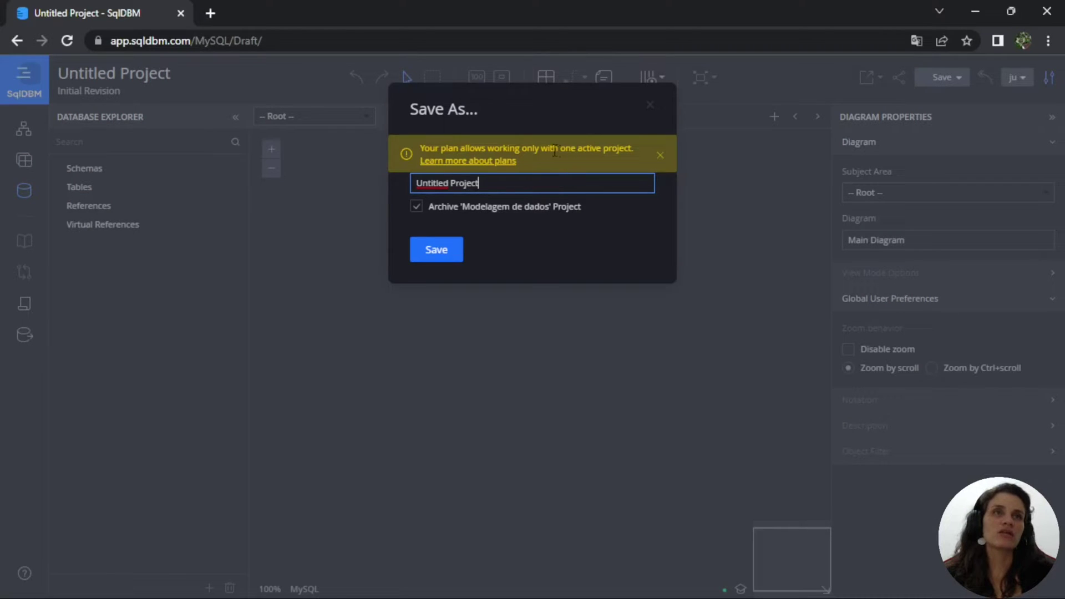
{"action": "left_click_drag", "start_coordinate": [532, 151], "coordinate": [499, 151]}
{"action": "left_click_drag", "start_coordinate": [422, 149], "coordinate": [524, 154]}
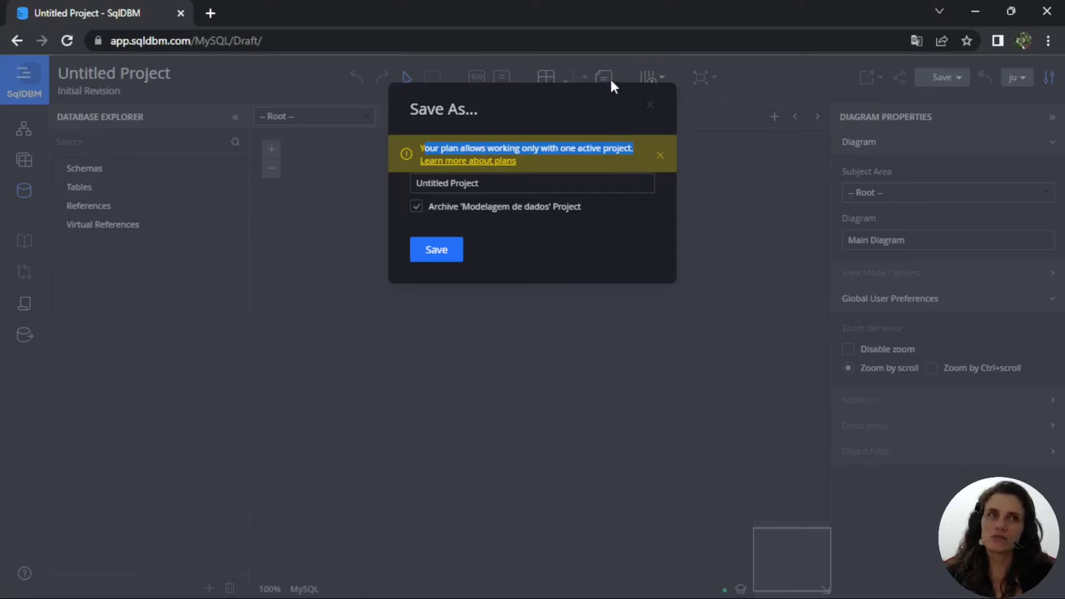
{"action": "left_click", "coordinate": [651, 106]}
Open the project dashboard, examine the actions available for the existing draft project, and return to the untitled project.
{"action": "left_click", "coordinate": [35, 80]}
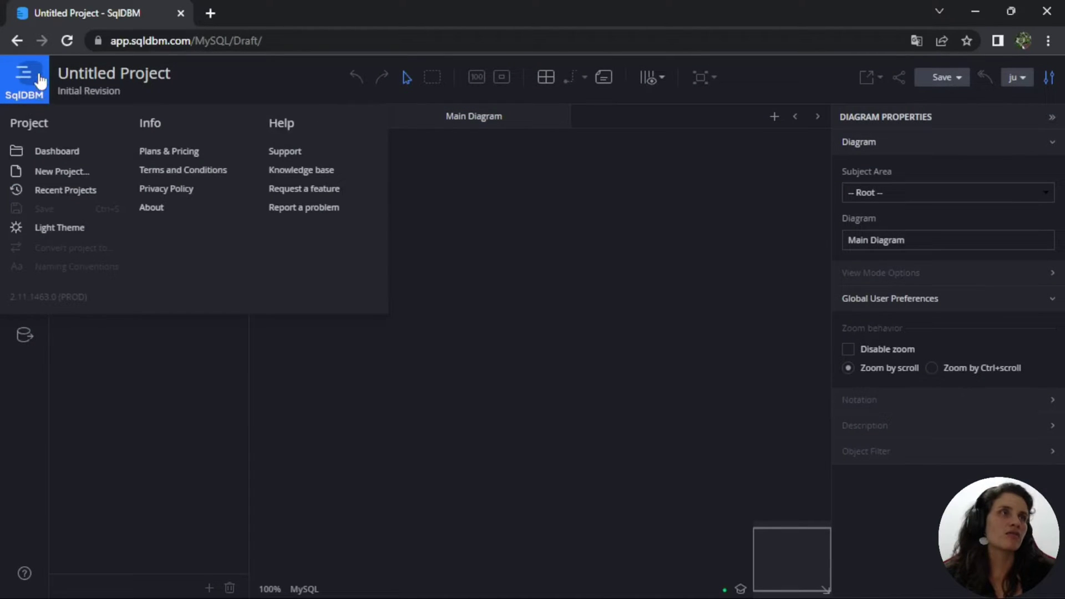
{"action": "left_click", "coordinate": [68, 155]}
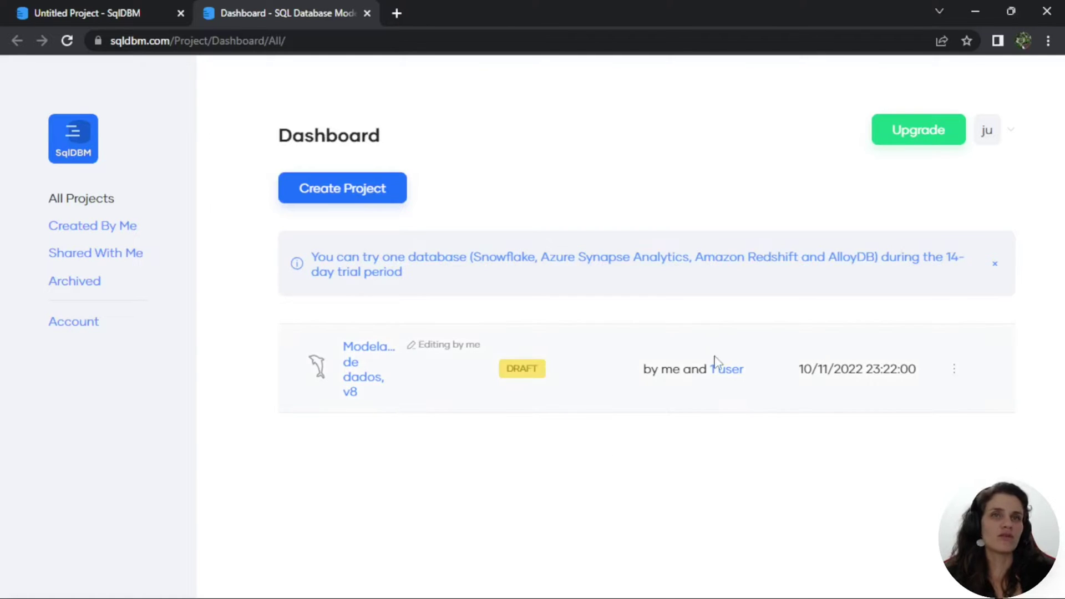
{"action": "left_click", "coordinate": [954, 369]}
{"action": "left_click", "coordinate": [943, 372]}
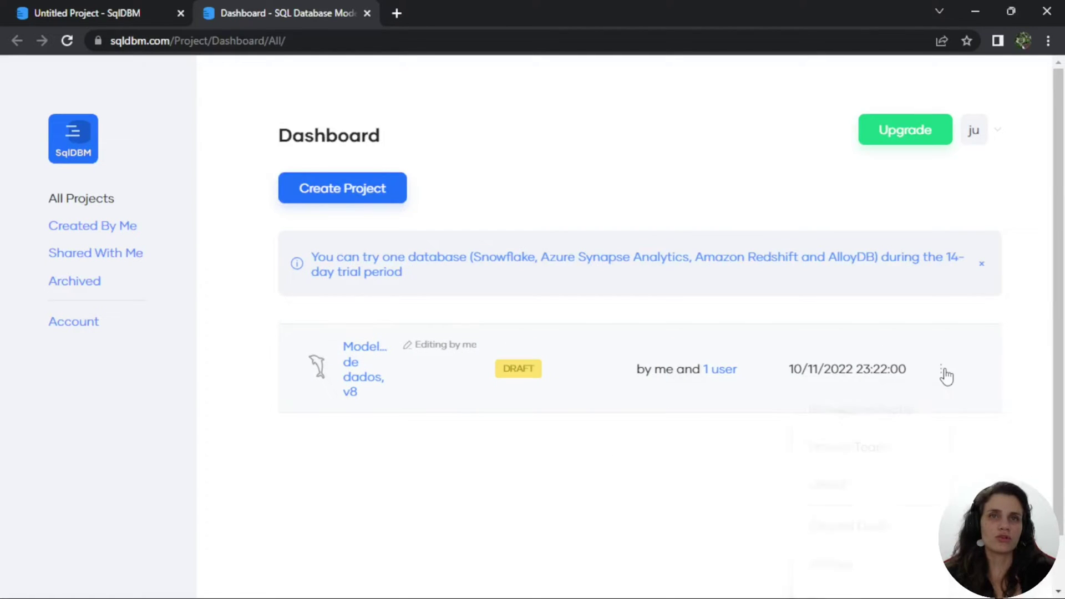
{"action": "left_click", "coordinate": [944, 375]}
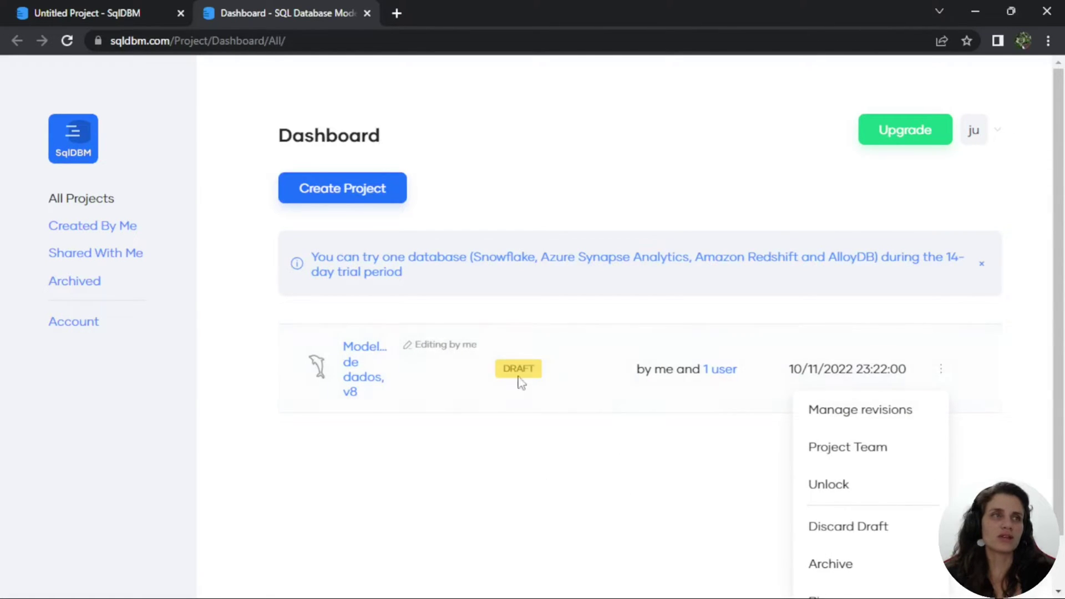
{"action": "left_click", "coordinate": [516, 482]}
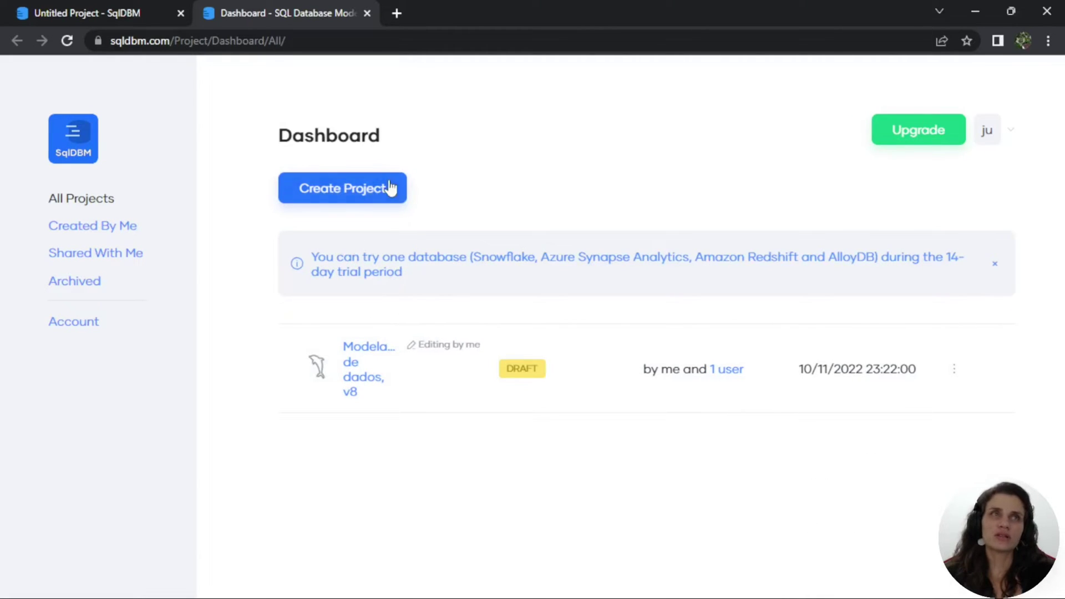
{"action": "left_click", "coordinate": [367, 13]}
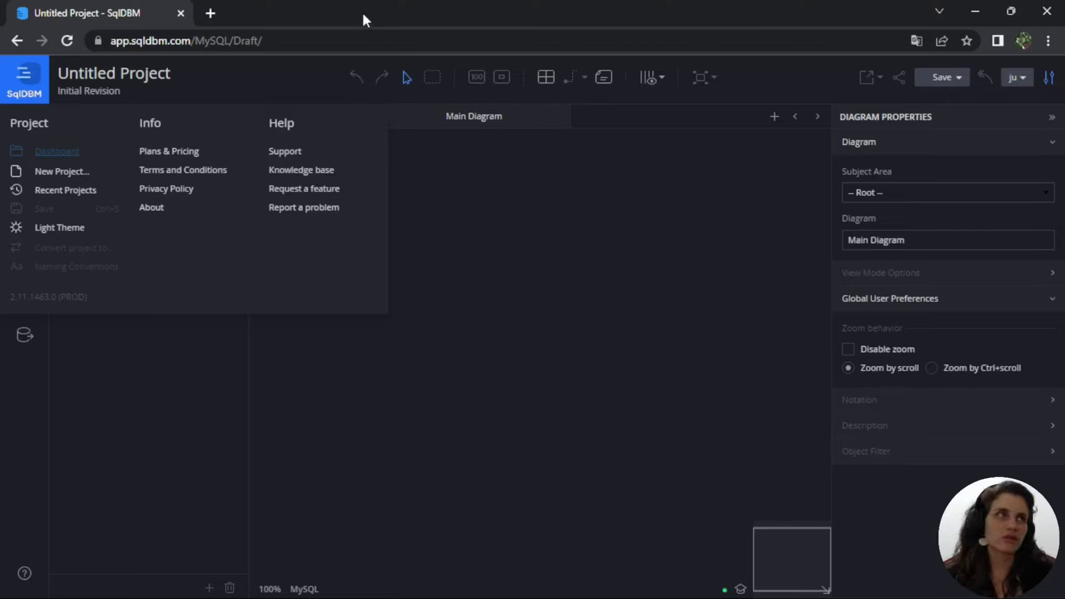
{"action": "left_click", "coordinate": [558, 198]}
Open the recent project "Modelagem de dados" and dismiss the unsaved-changes notice without loading the draft.
{"action": "left_click", "coordinate": [23, 83]}
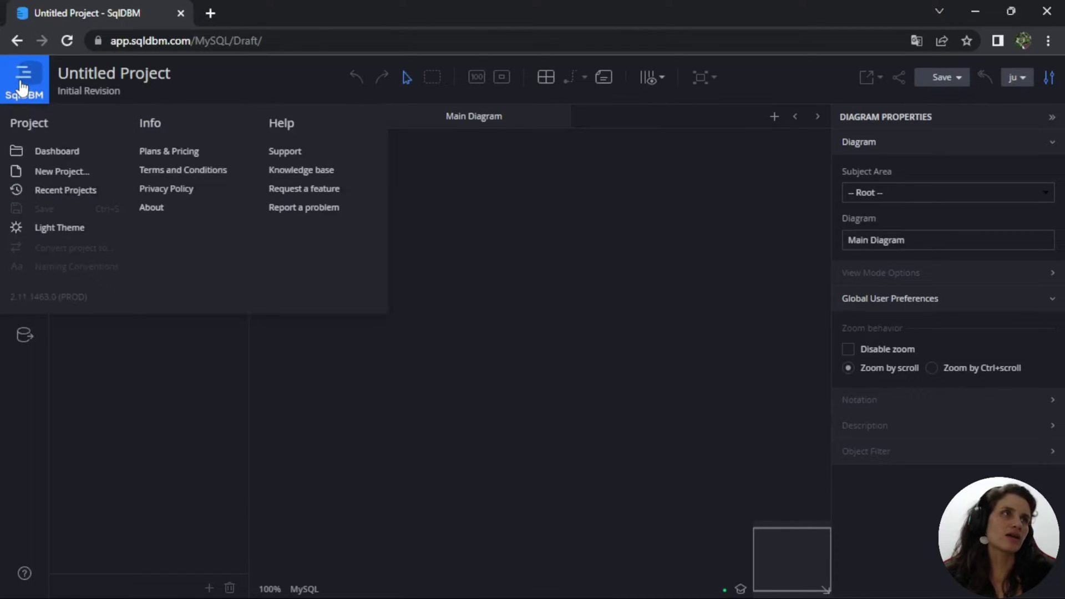
{"action": "left_click", "coordinate": [65, 191]}
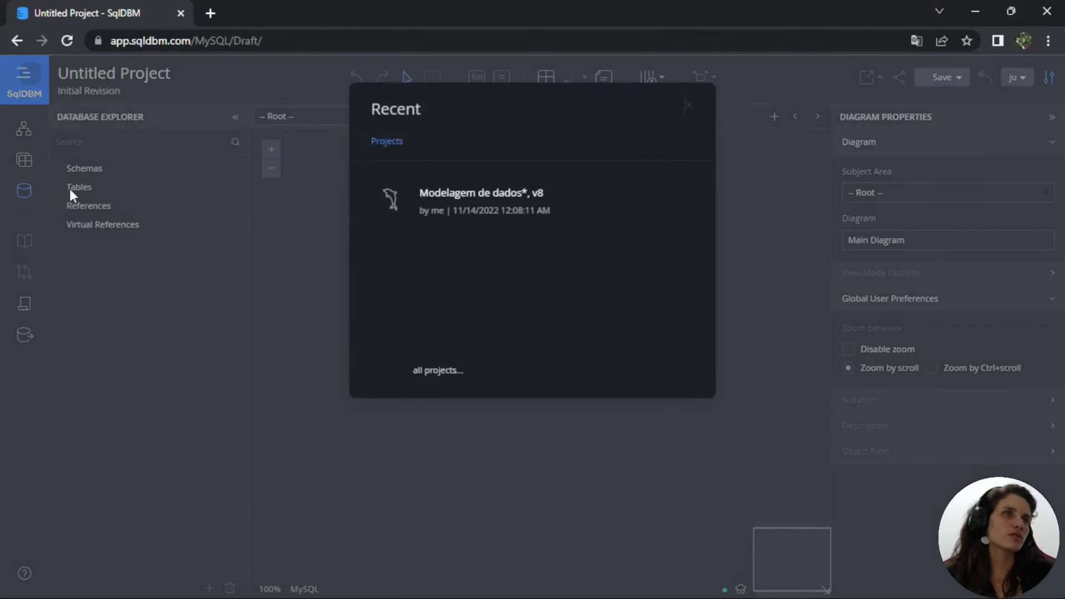
{"action": "left_click", "coordinate": [468, 198]}
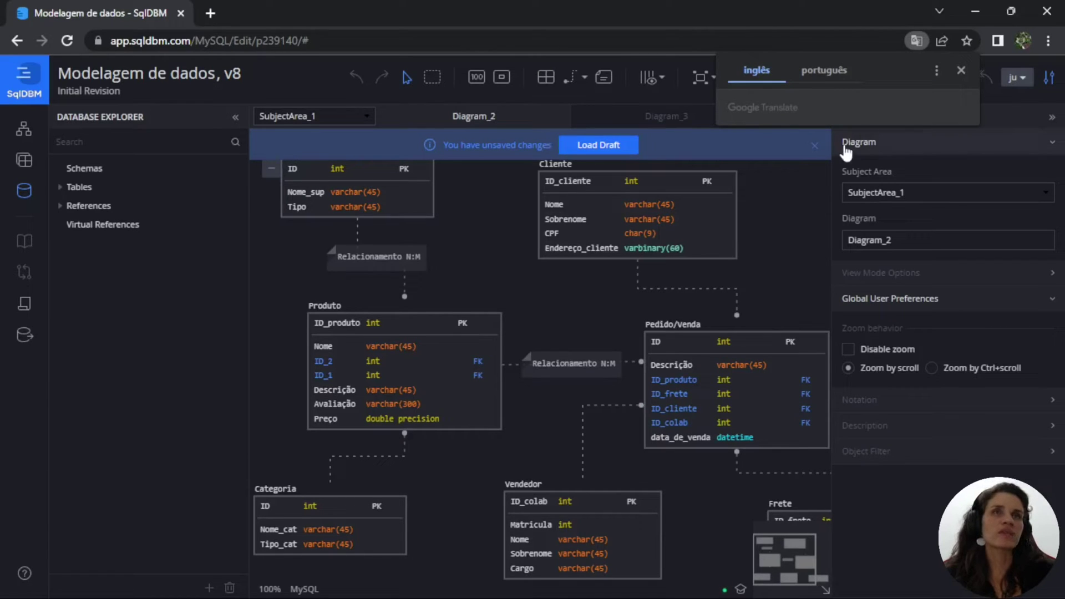
{"action": "left_click", "coordinate": [813, 145]}
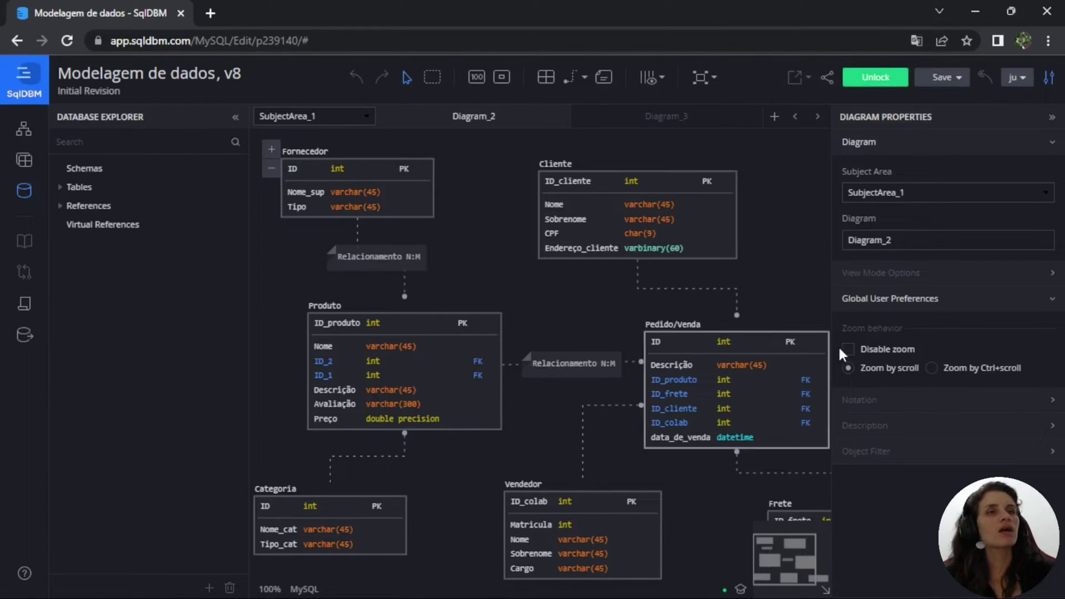
{"action": "scroll", "coordinate": [524, 244], "scroll_direction": "down", "scroll_amount": 2}
{"action": "left_click_drag", "start_coordinate": [736, 233], "coordinate": [716, 236]}
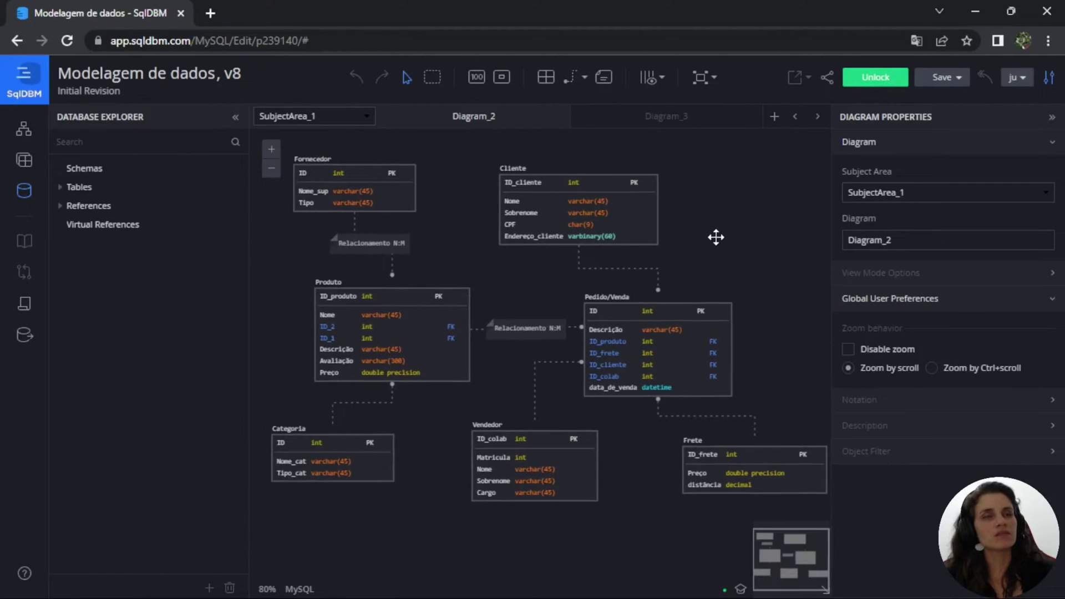
Show the project's list of diagrams and examine Main Diagram, Diagram_2 and Diagram_3 in turn.
{"action": "left_click", "coordinate": [24, 127]}
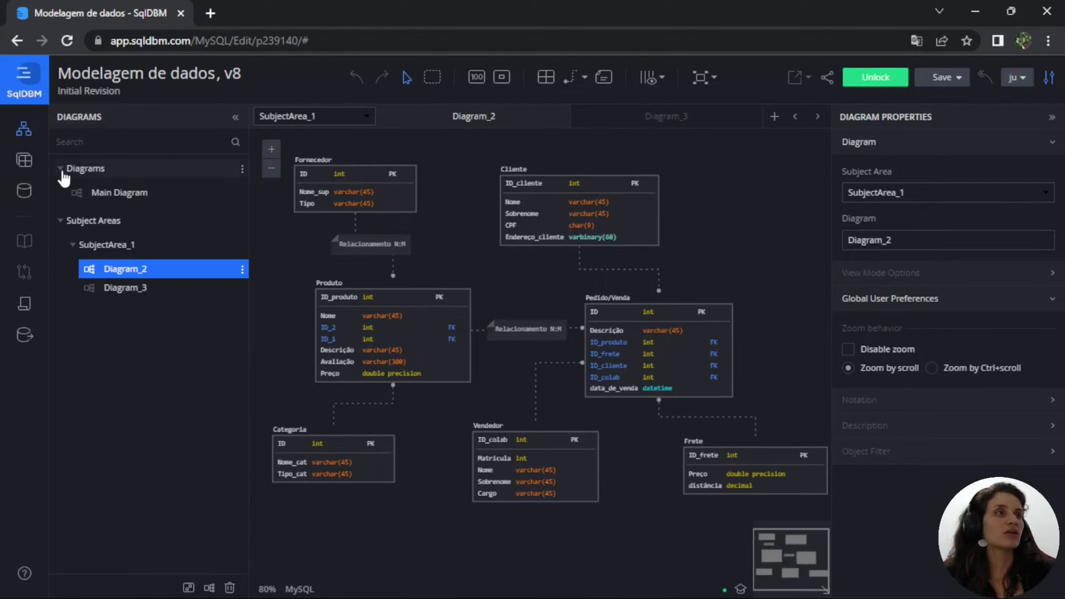
{"action": "left_click", "coordinate": [131, 195]}
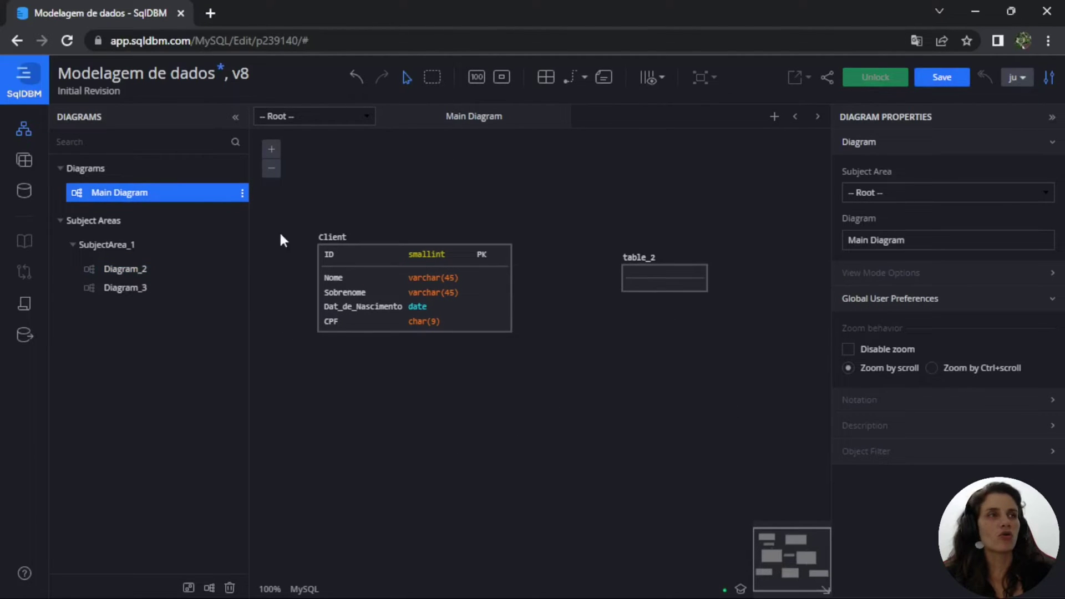
{"action": "left_click", "coordinate": [145, 271]}
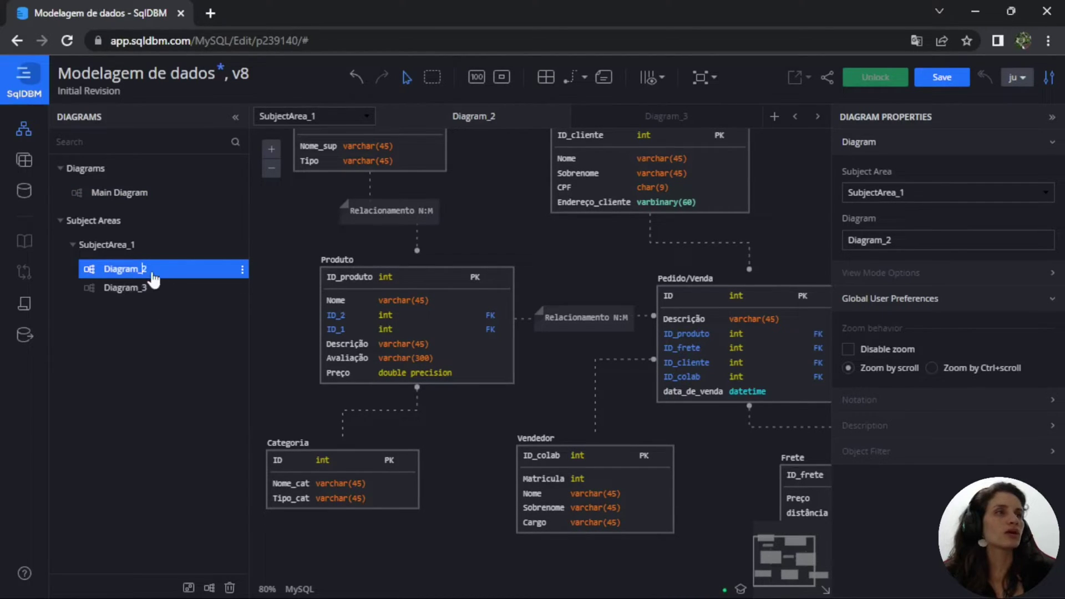
{"action": "left_click", "coordinate": [149, 289]}
{"action": "left_click", "coordinate": [150, 270]}
{"action": "left_click", "coordinate": [158, 288]}
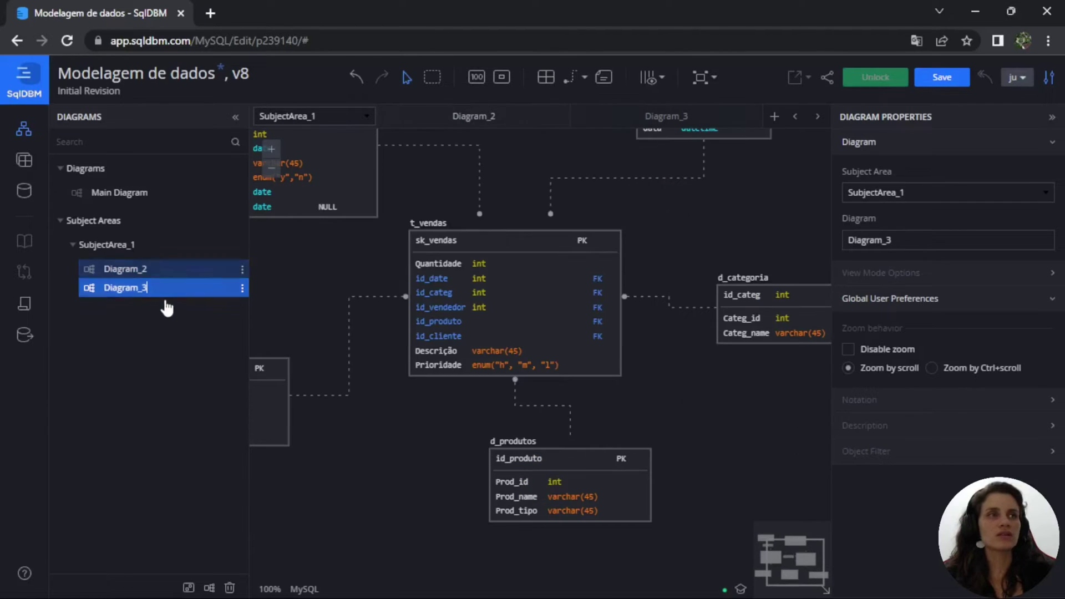
{"action": "left_click", "coordinate": [144, 271]}
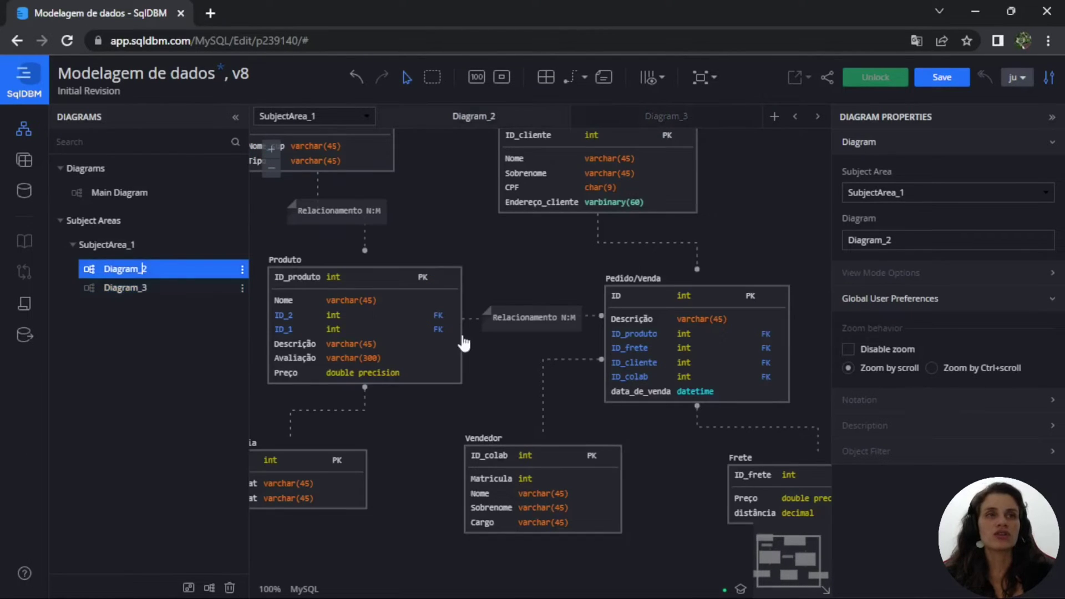
{"action": "scroll", "coordinate": [524, 285], "scroll_direction": "down", "scroll_amount": 2}
Open Diagram_3 and examine the complete layout of the t_vendas table and its related dimension tables.
{"action": "left_click", "coordinate": [133, 293]}
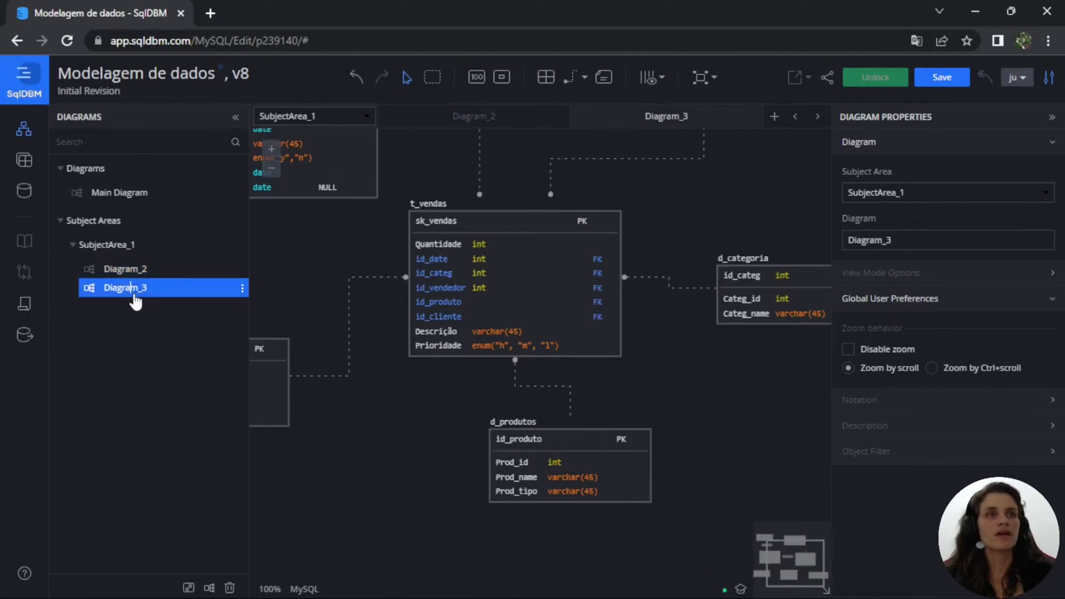
{"action": "scroll", "coordinate": [527, 305], "scroll_direction": "down", "scroll_amount": 2}
{"action": "left_click_drag", "start_coordinate": [661, 346], "coordinate": [688, 424]}
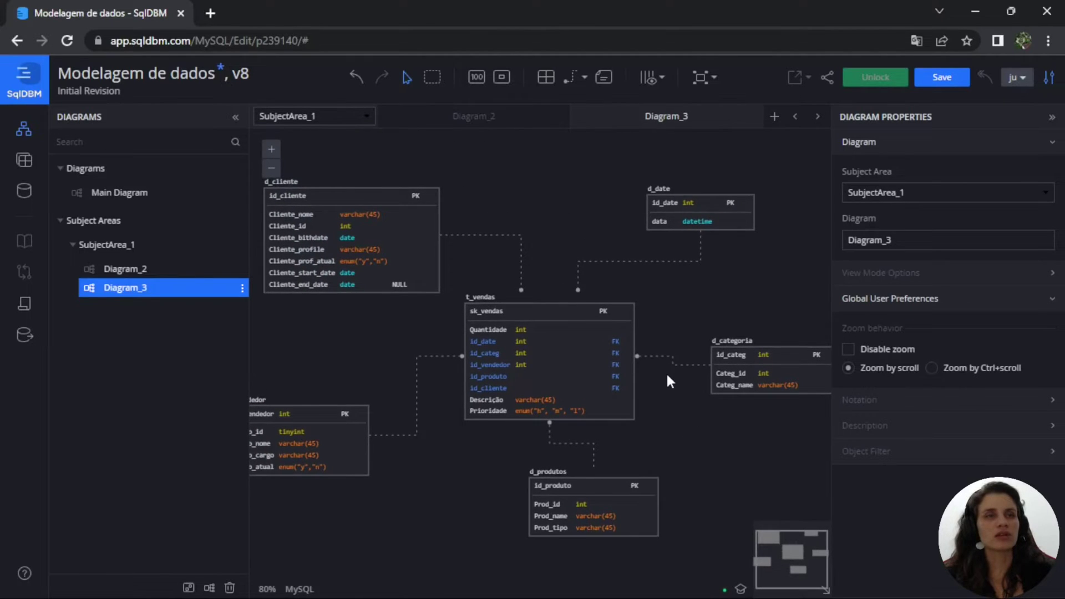
{"action": "scroll", "coordinate": [665, 372], "scroll_direction": "down", "scroll_amount": 1}
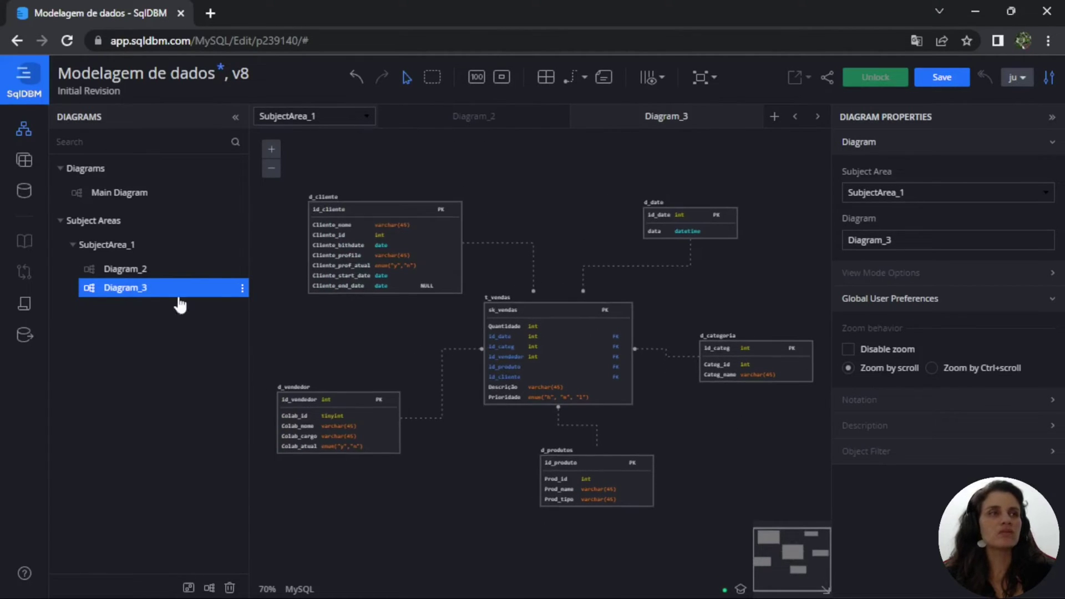
Compare Diagram_2 with Diagram_3 and examine the tables listed for Diagram_3 in the Diagram Explorer.
{"action": "left_click", "coordinate": [143, 272]}
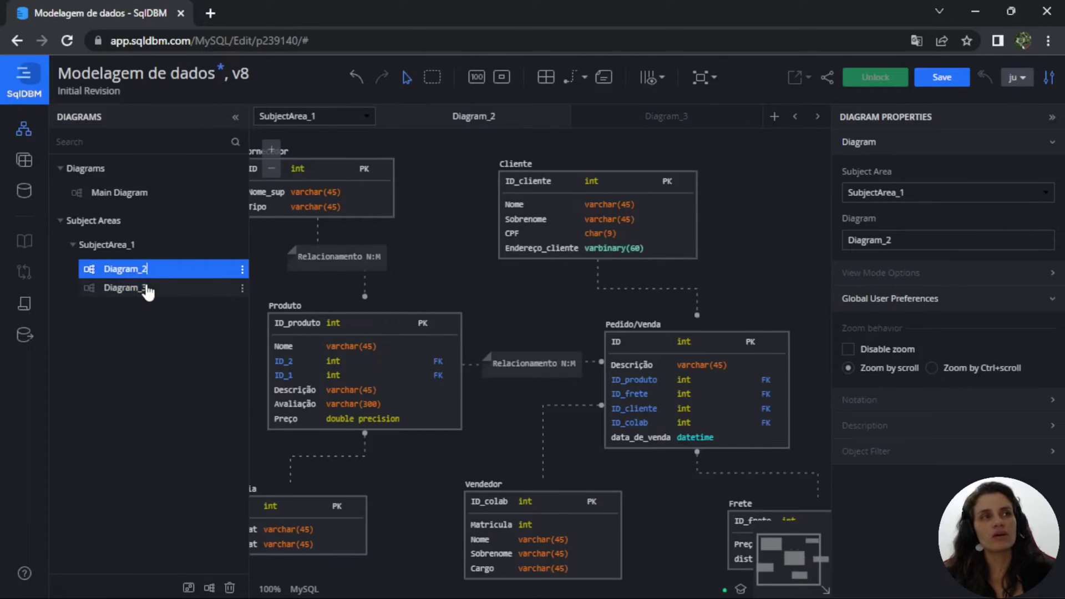
{"action": "left_click", "coordinate": [146, 290]}
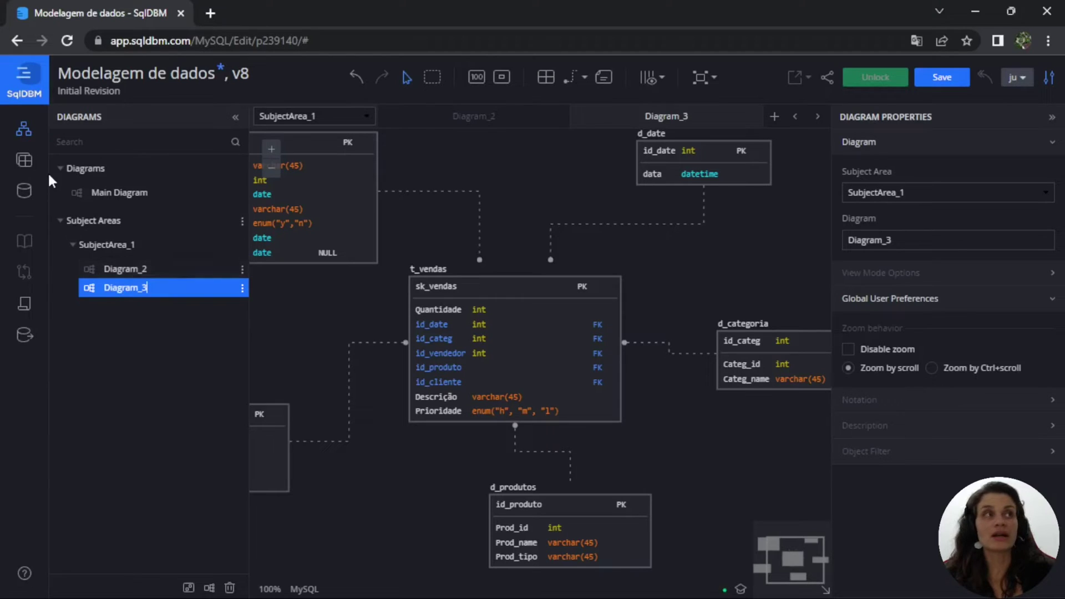
{"action": "left_click", "coordinate": [27, 164]}
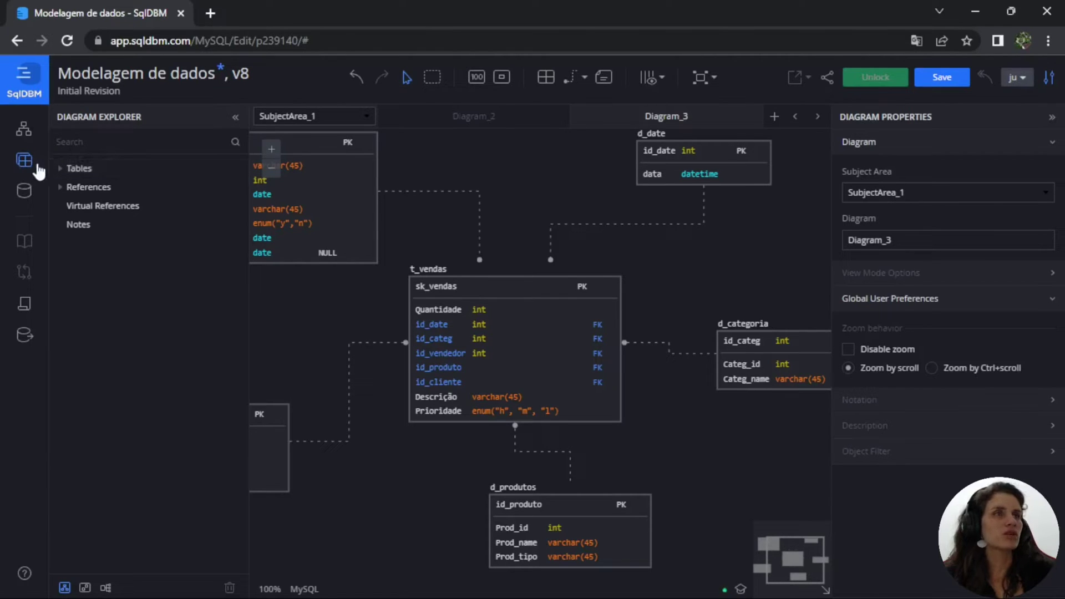
{"action": "left_click", "coordinate": [78, 170]}
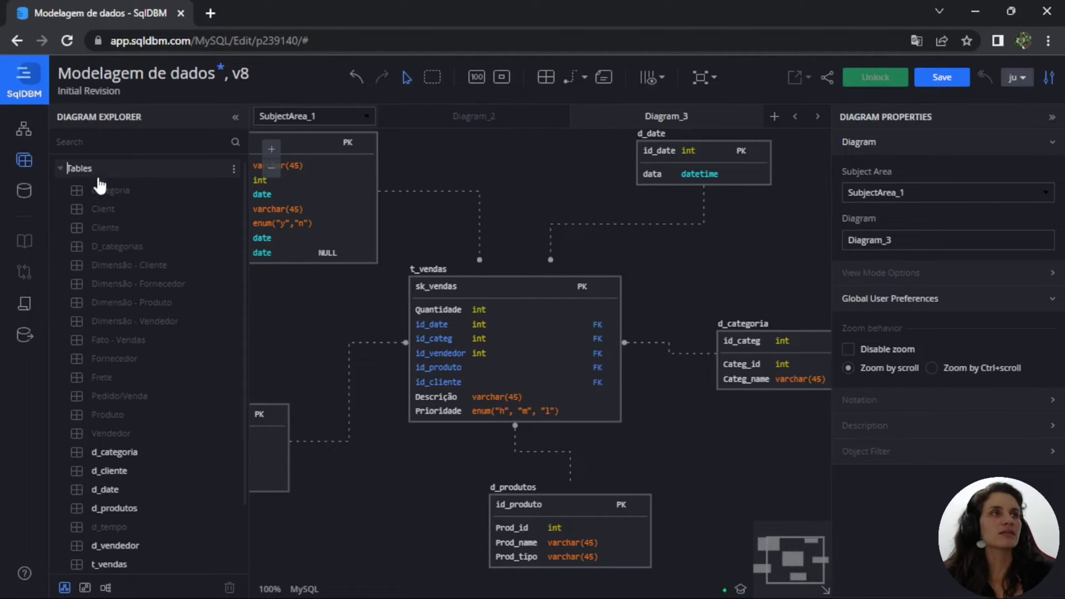
{"action": "double_click", "coordinate": [70, 168]}
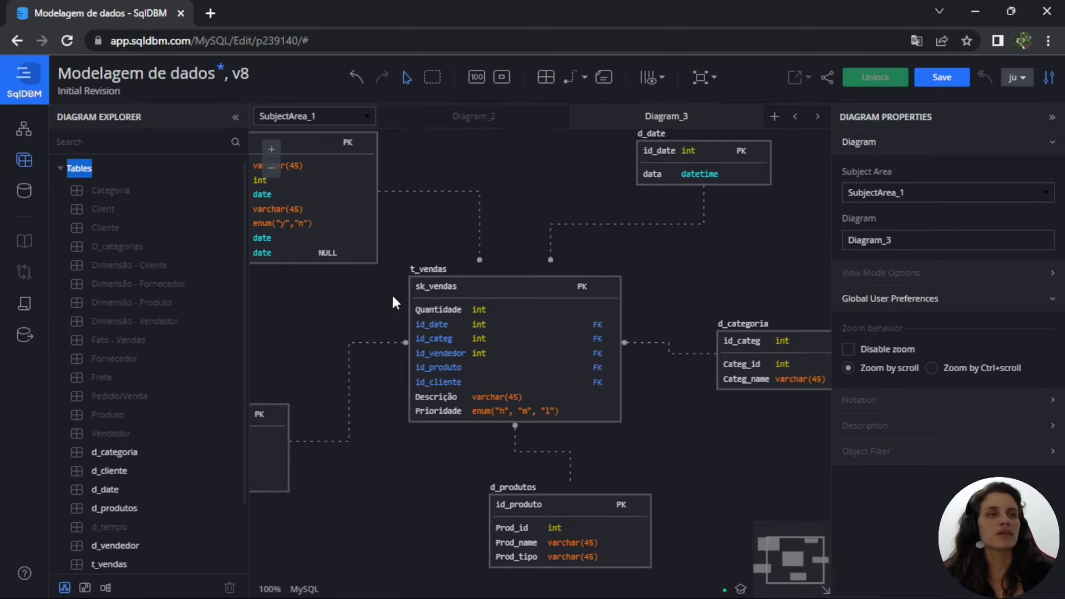
{"action": "scroll", "coordinate": [399, 288], "scroll_direction": "down", "scroll_amount": 1}
{"action": "left_click_drag", "start_coordinate": [498, 185], "coordinate": [651, 284]}
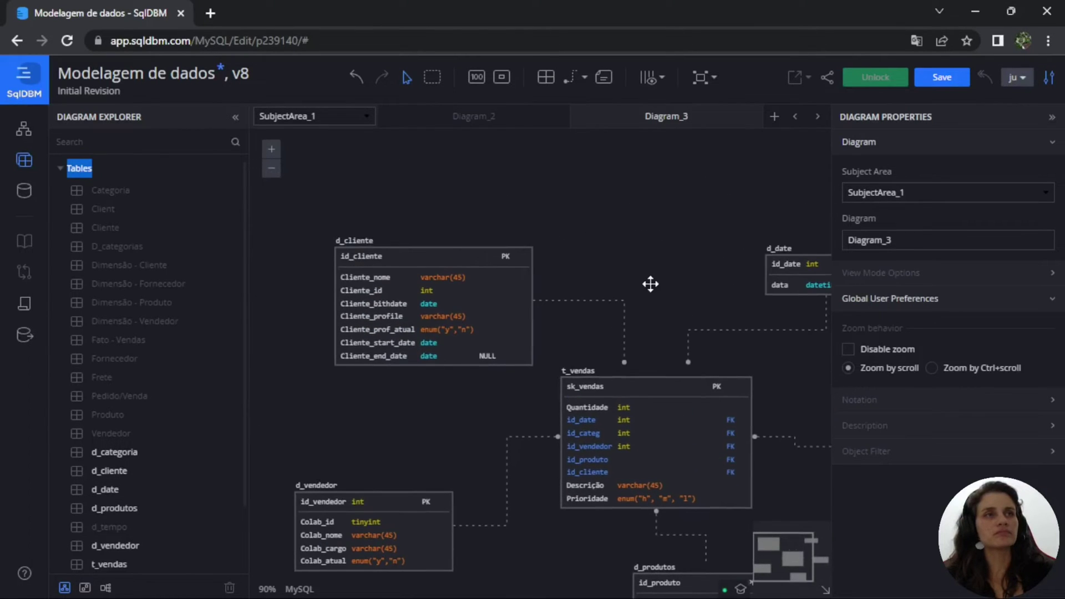
{"action": "left_click_drag", "start_coordinate": [412, 450], "coordinate": [211, 395]}
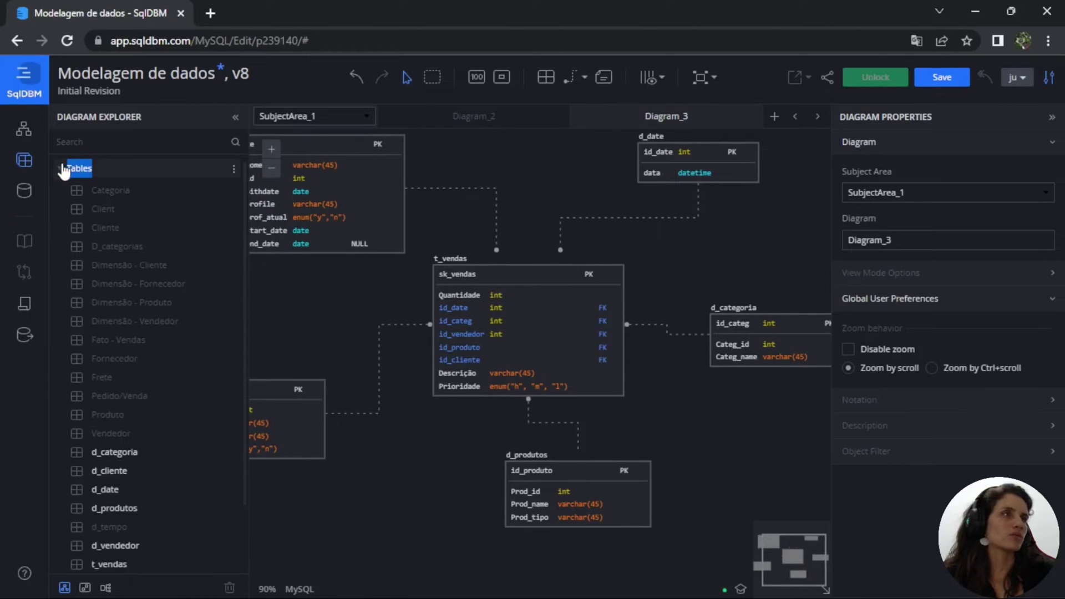
Examine the foreign-key references listed for Diagram_3, leaving both the tables and references lists collapsed.
{"action": "left_click", "coordinate": [75, 170]}
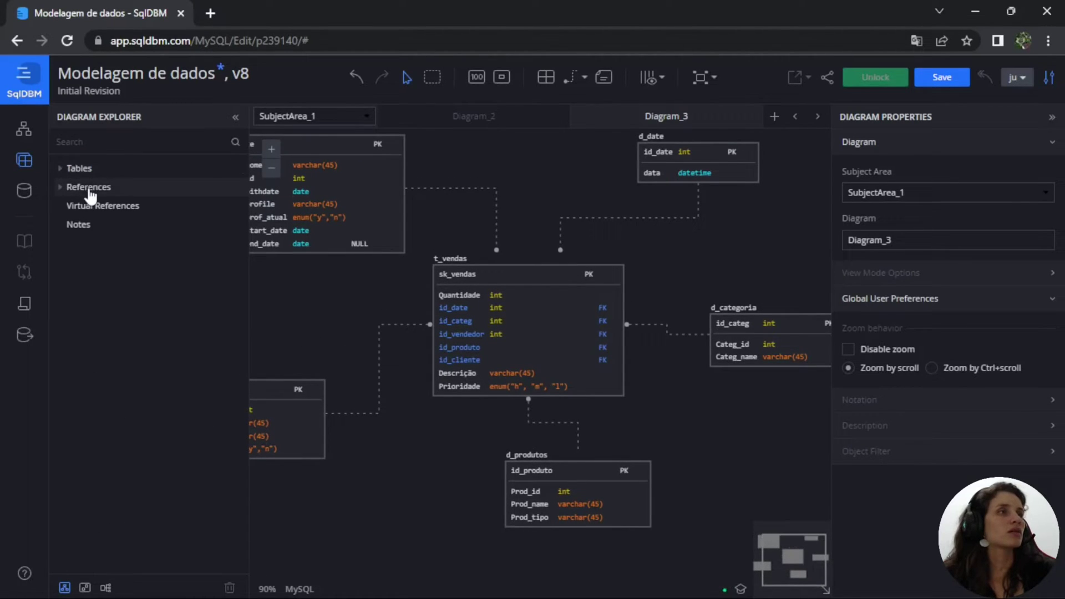
{"action": "left_click", "coordinate": [89, 187]}
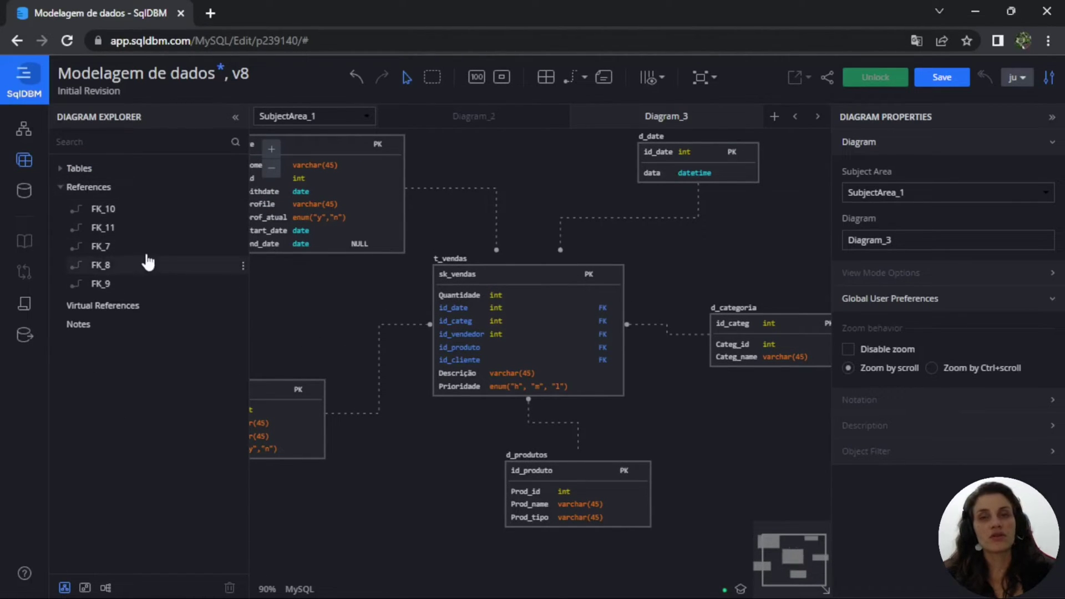
{"action": "left_click", "coordinate": [129, 189]}
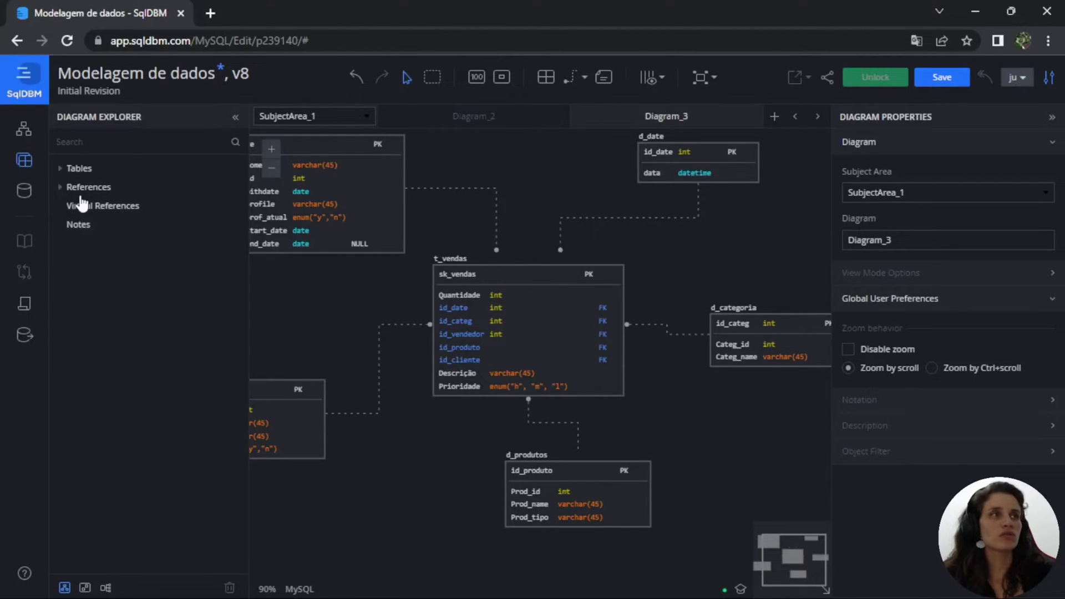
Open the Database Explorer and examine the references defined across the whole database.
{"action": "left_click", "coordinate": [24, 195]}
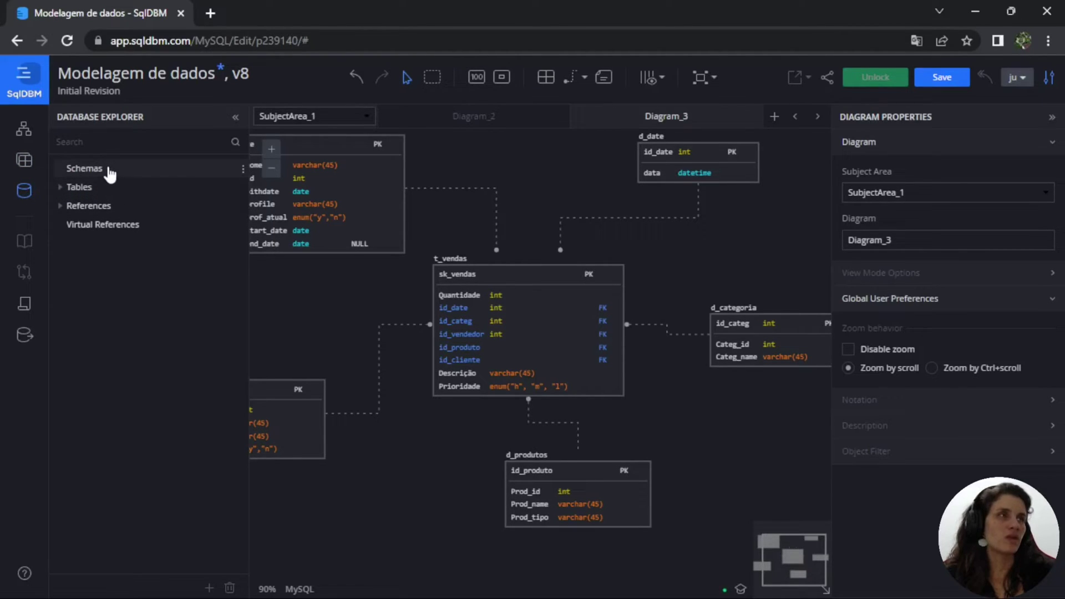
{"action": "left_click", "coordinate": [86, 188]}
{"action": "left_click", "coordinate": [88, 190]}
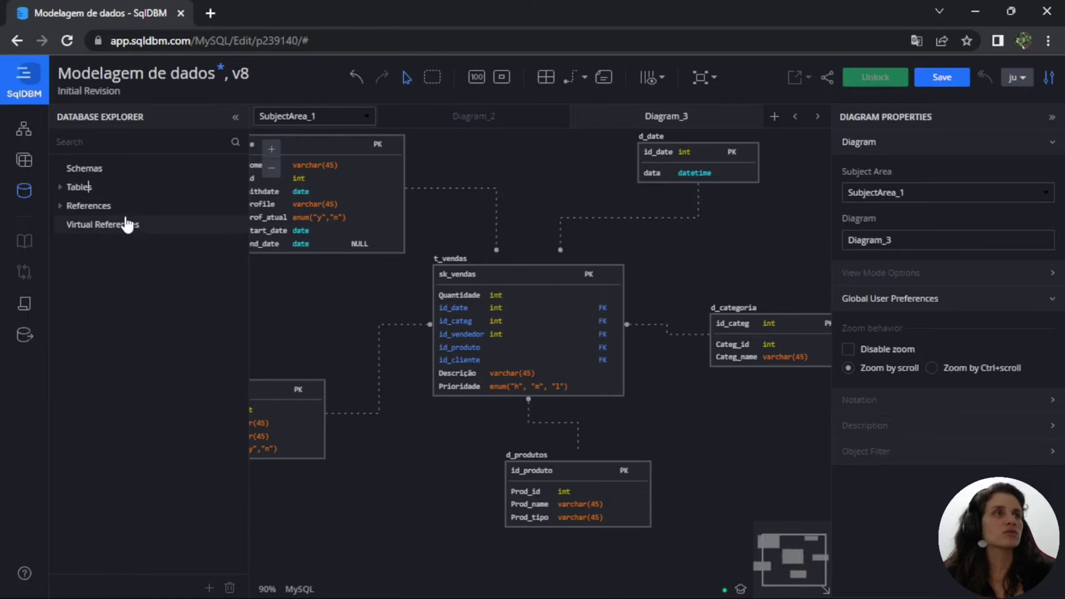
{"action": "left_click", "coordinate": [62, 210]}
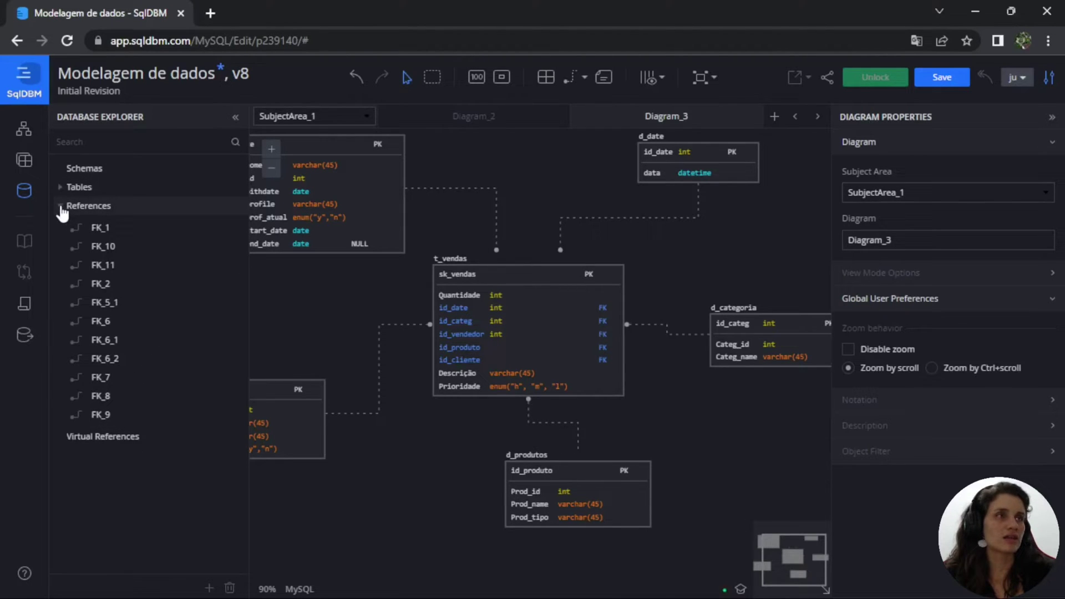
{"action": "left_click", "coordinate": [61, 207]}
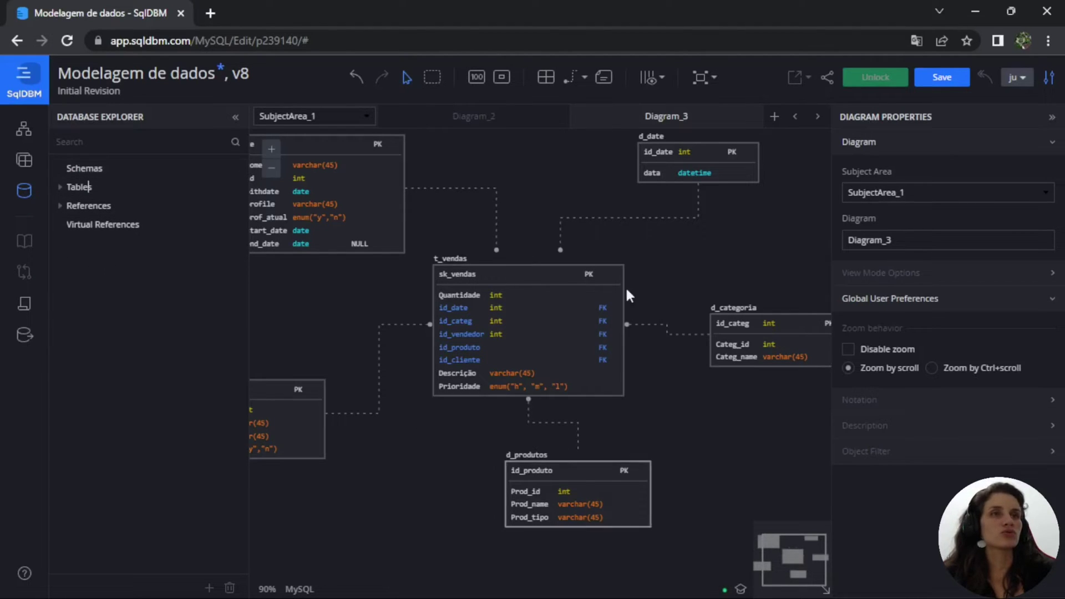
View and dismiss the Documentation feature preview, and examine the Forward Engineer table selection and SQL generation options.
{"action": "left_click", "coordinate": [25, 240]}
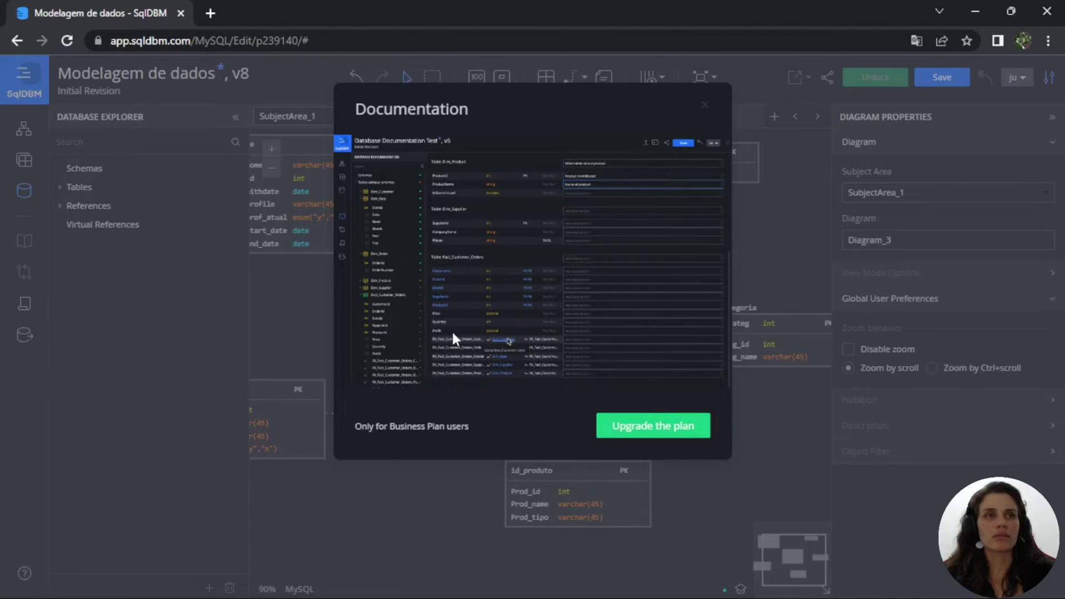
{"action": "left_click", "coordinate": [404, 499]}
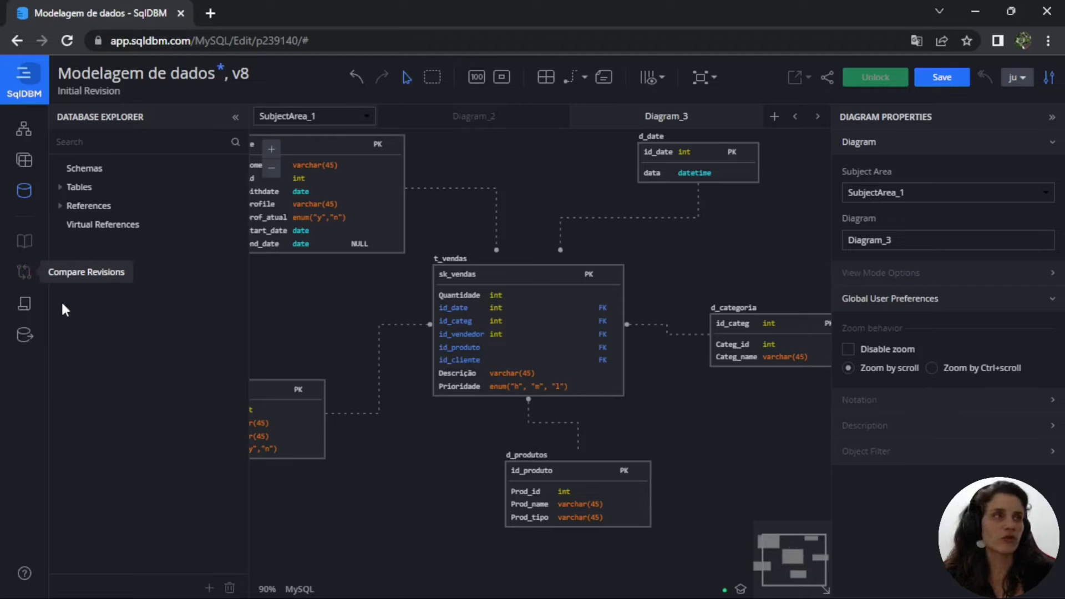
{"action": "left_click", "coordinate": [24, 305]}
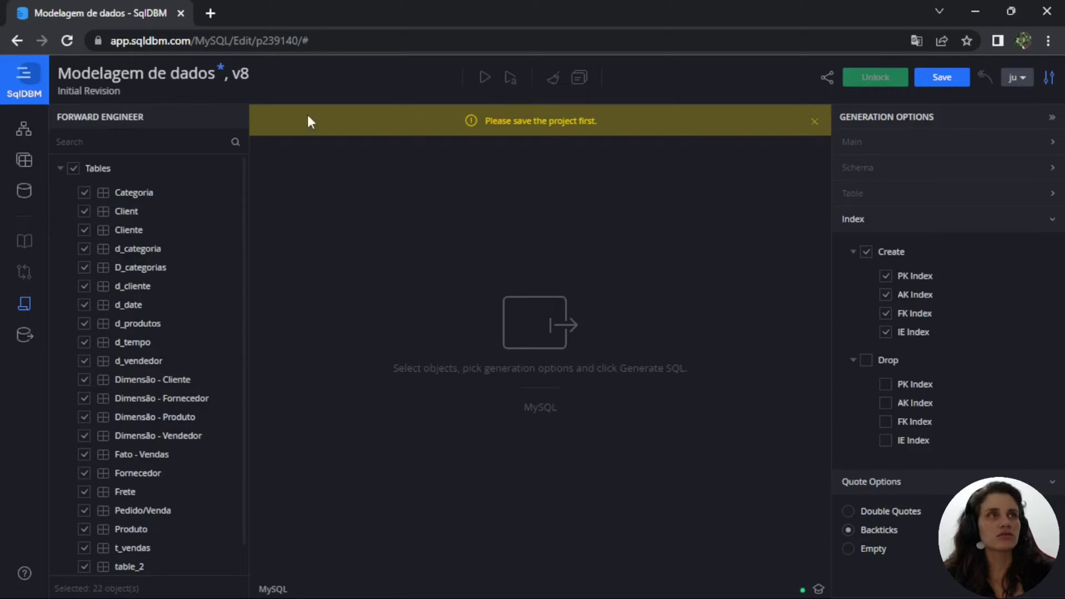
{"action": "left_click_drag", "start_coordinate": [50, 113], "coordinate": [152, 117]}
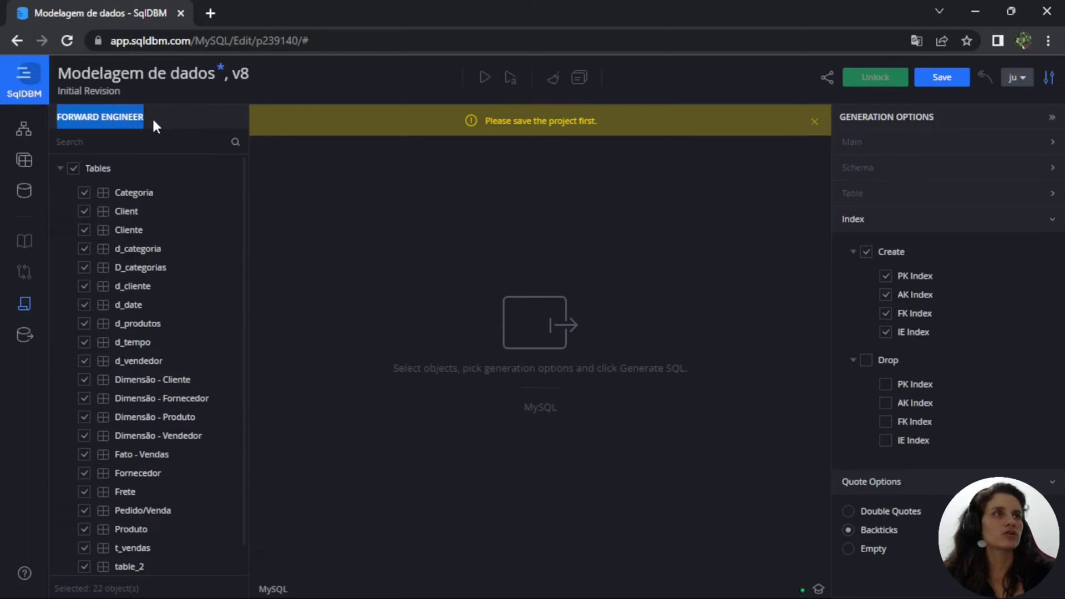
{"action": "left_click", "coordinate": [56, 170]}
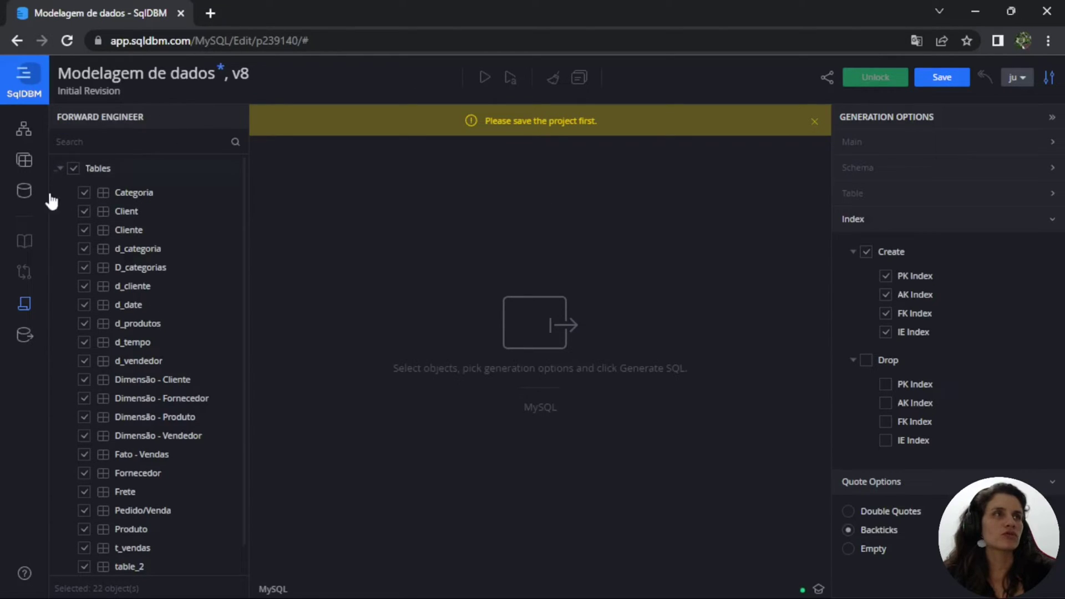
Examine the Reverse Engineer script import area and its options, comparing it with Forward Engineer.
{"action": "left_click", "coordinate": [25, 335]}
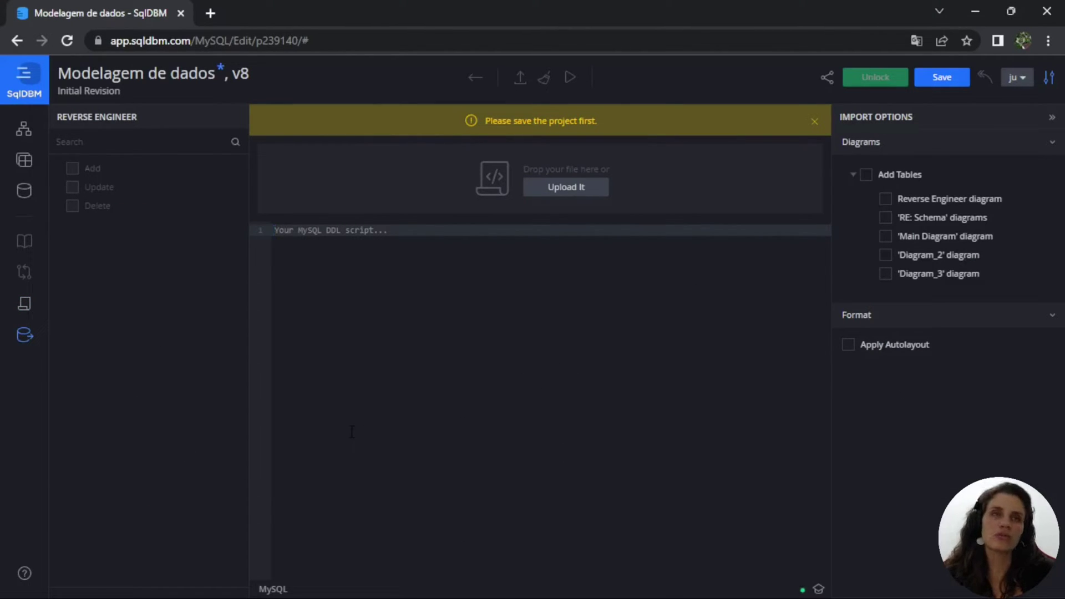
{"action": "left_click", "coordinate": [292, 265]}
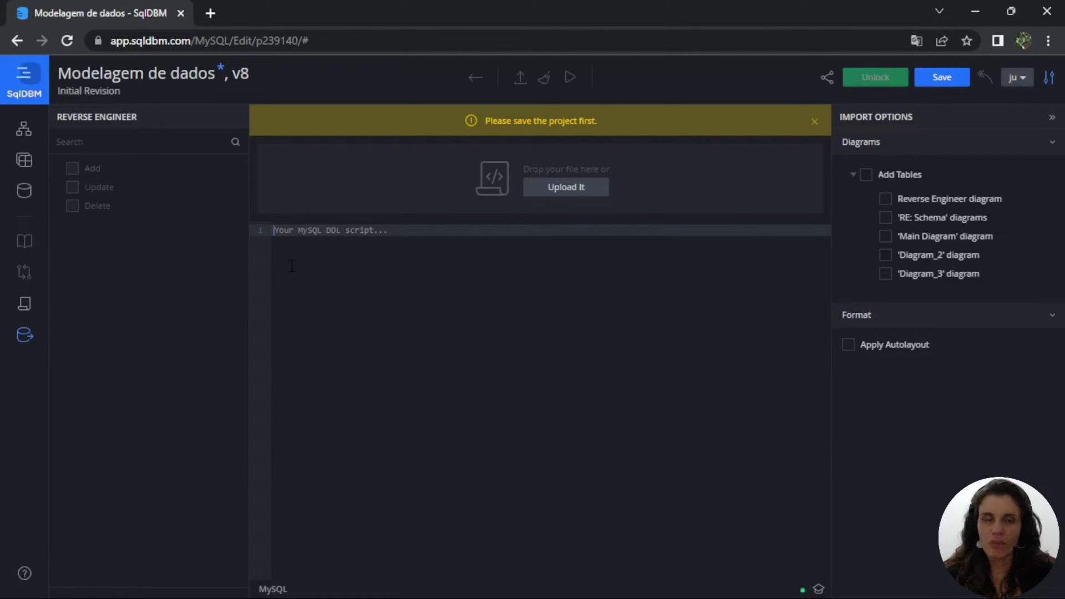
{"action": "left_click", "coordinate": [24, 305]}
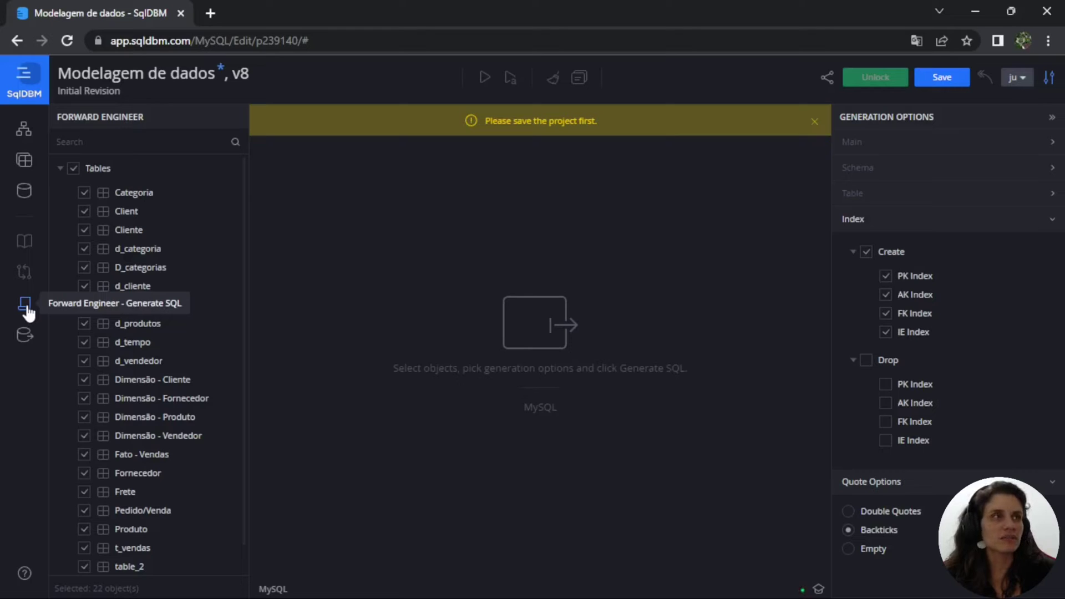
{"action": "left_click", "coordinate": [31, 338]}
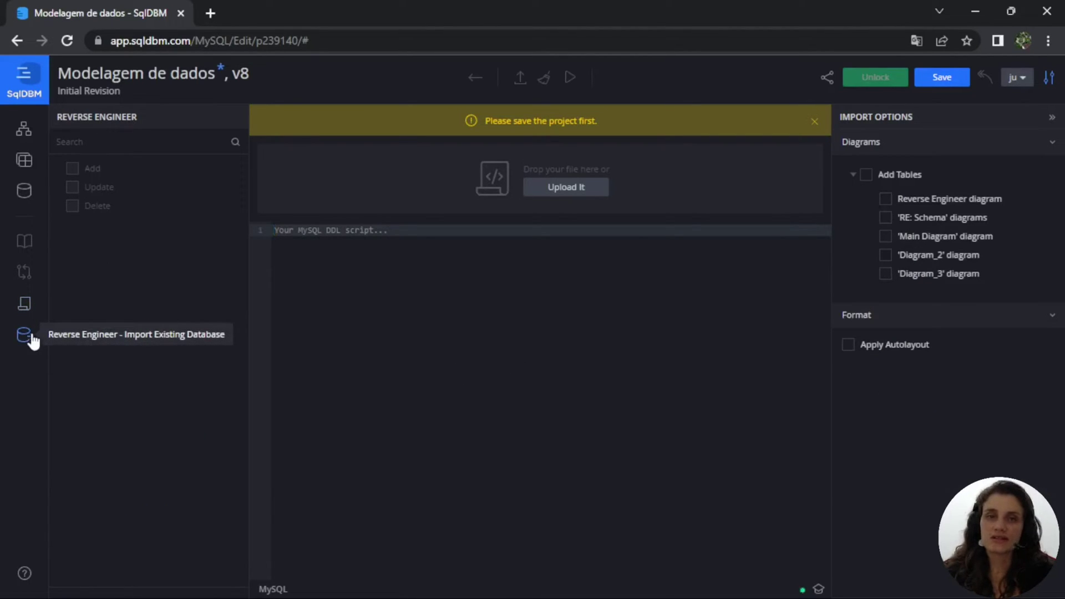
Return to the project's list of diagrams, view Main Diagram and collapse SubjectArea_1.
{"action": "left_click", "coordinate": [29, 197]}
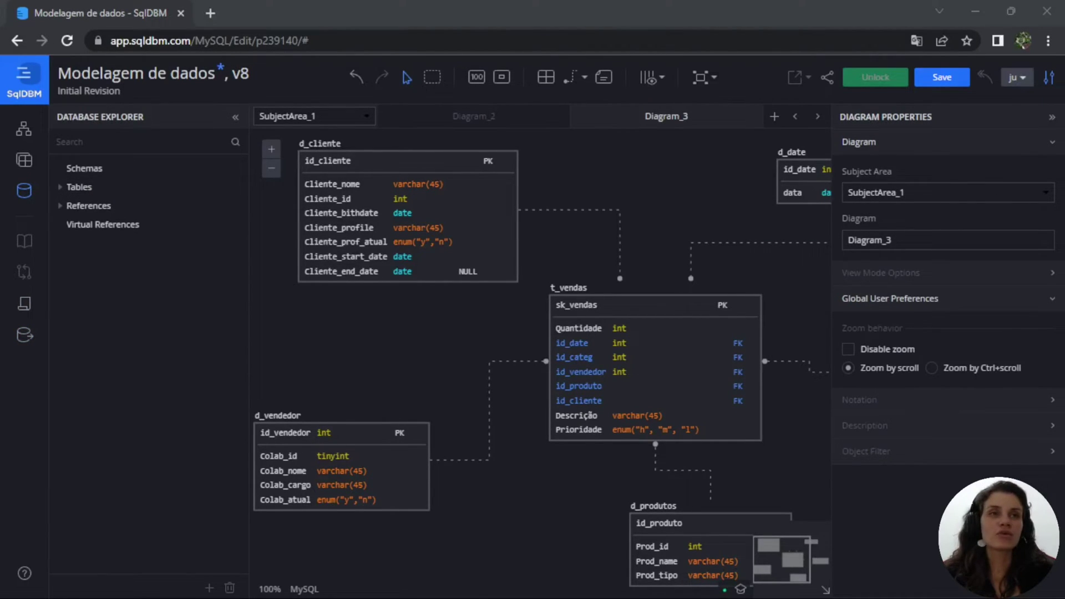
{"action": "left_click", "coordinate": [24, 128]}
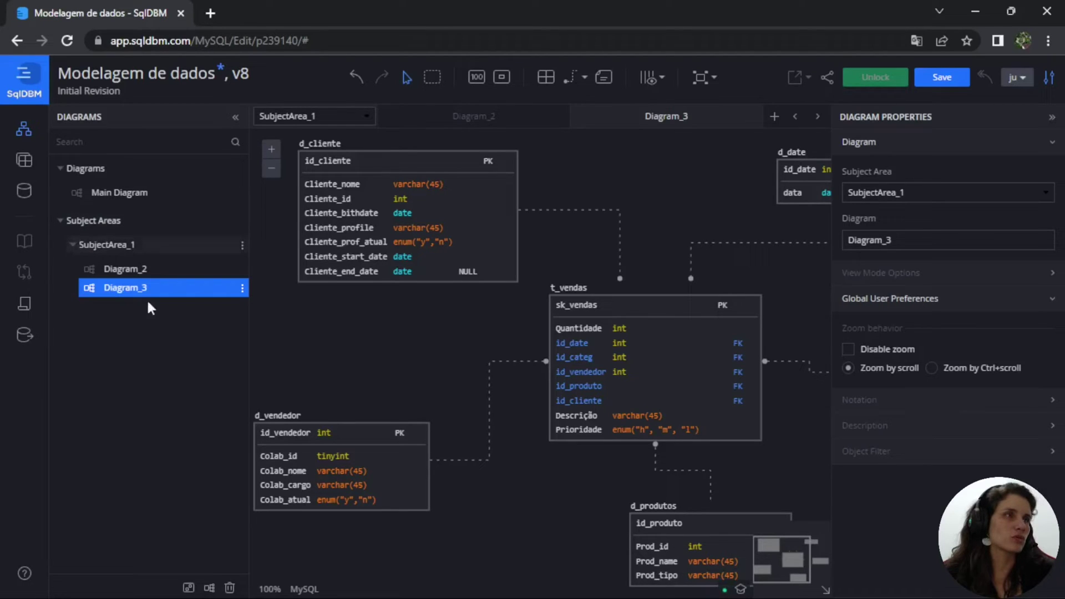
{"action": "left_click", "coordinate": [100, 199]}
{"action": "left_click", "coordinate": [73, 245]}
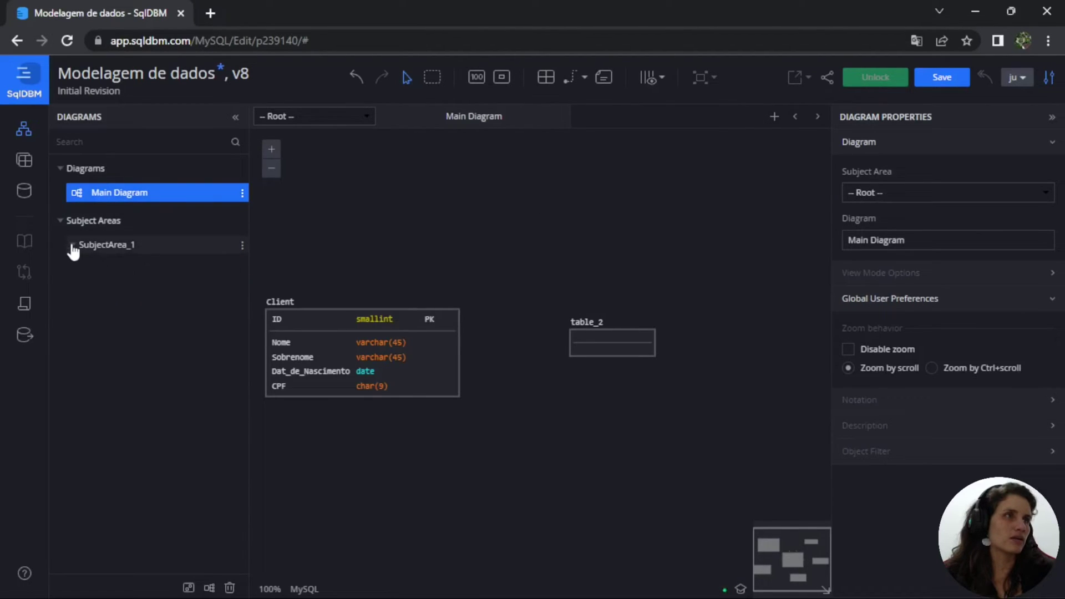
Add a new subject area with an empty diagram to the project.
{"action": "right_click", "coordinate": [102, 223]}
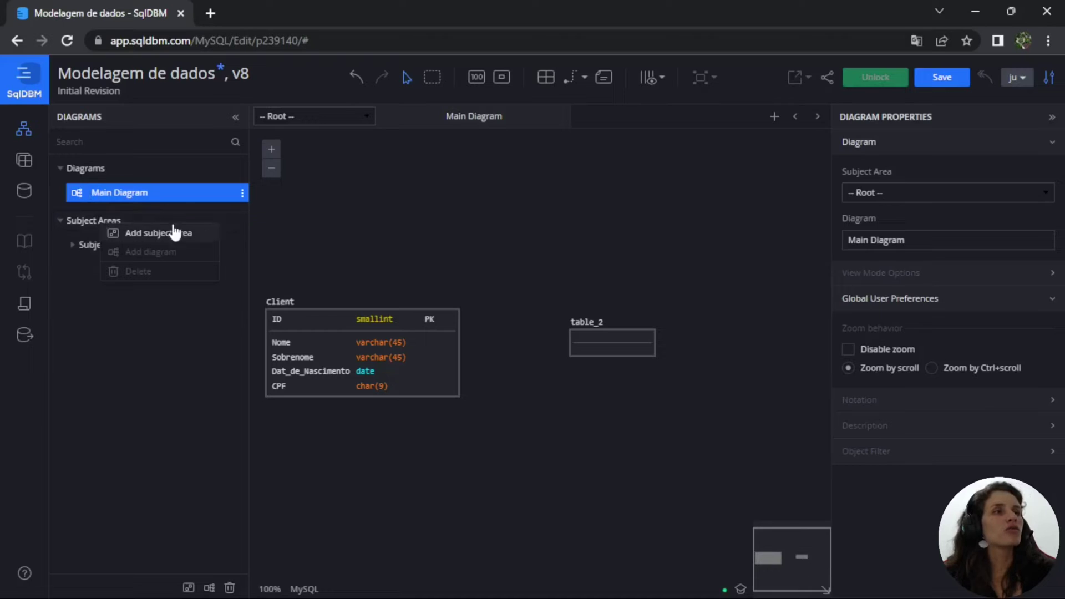
{"action": "right_click", "coordinate": [238, 231]}
{"action": "left_click", "coordinate": [291, 234]}
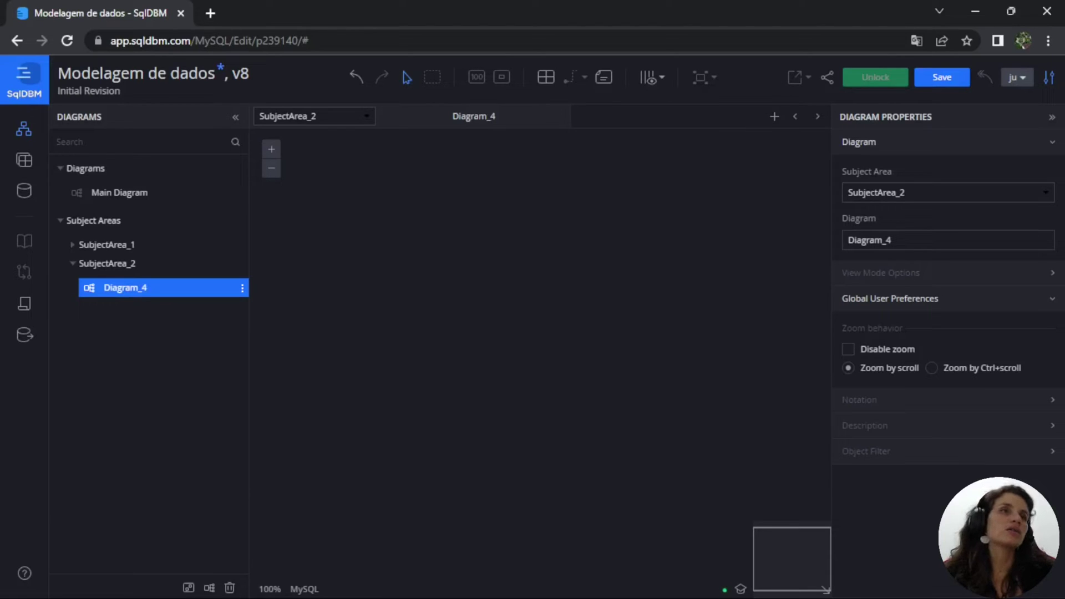
Add a new table to the empty diagram of the new subject area, leaving it deselected.
{"action": "right_click", "coordinate": [330, 232]}
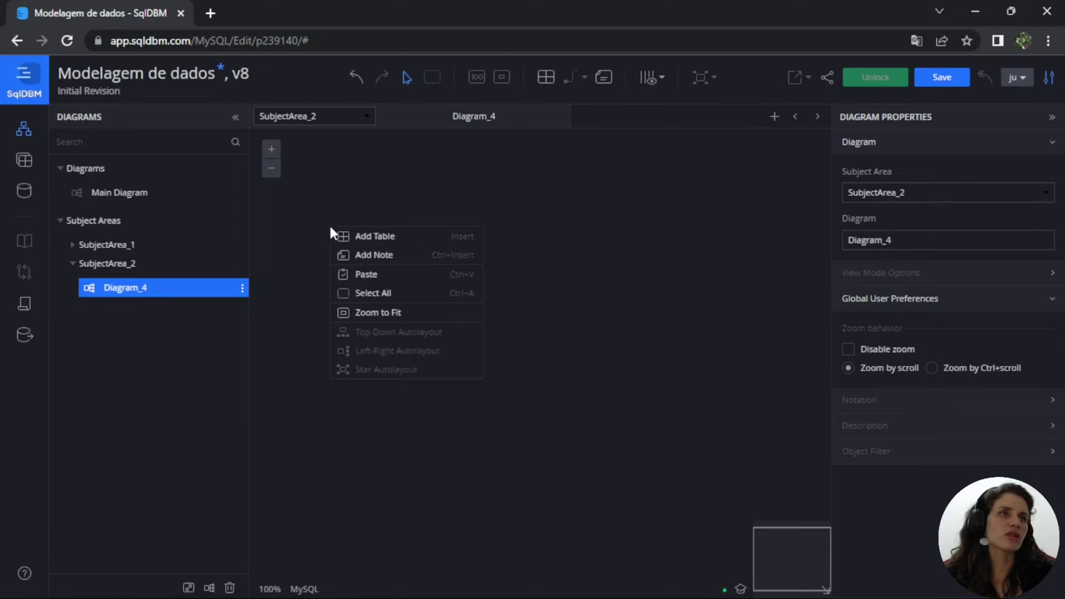
{"action": "left_click", "coordinate": [427, 238]}
{"action": "right_click", "coordinate": [397, 215]}
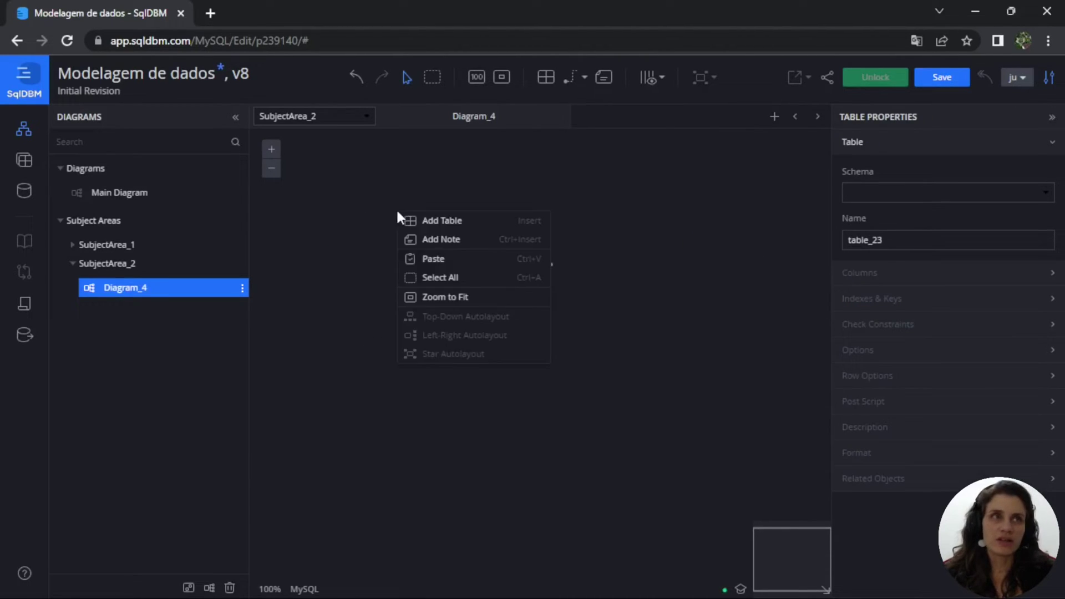
{"action": "left_click", "coordinate": [588, 178]}
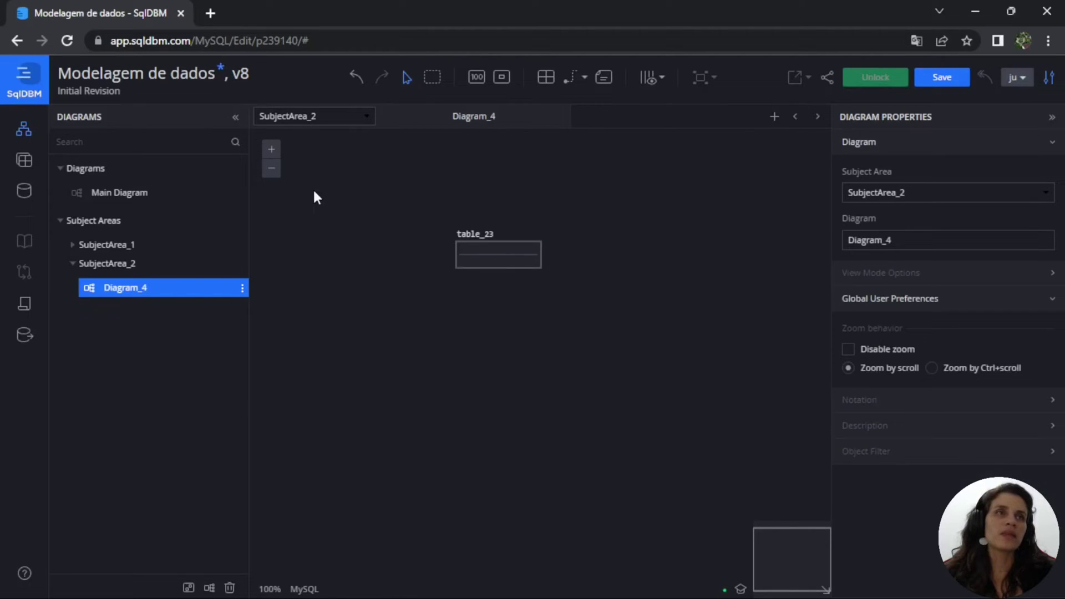
{"action": "right_click", "coordinate": [313, 188]}
{"action": "left_click", "coordinate": [619, 231]}
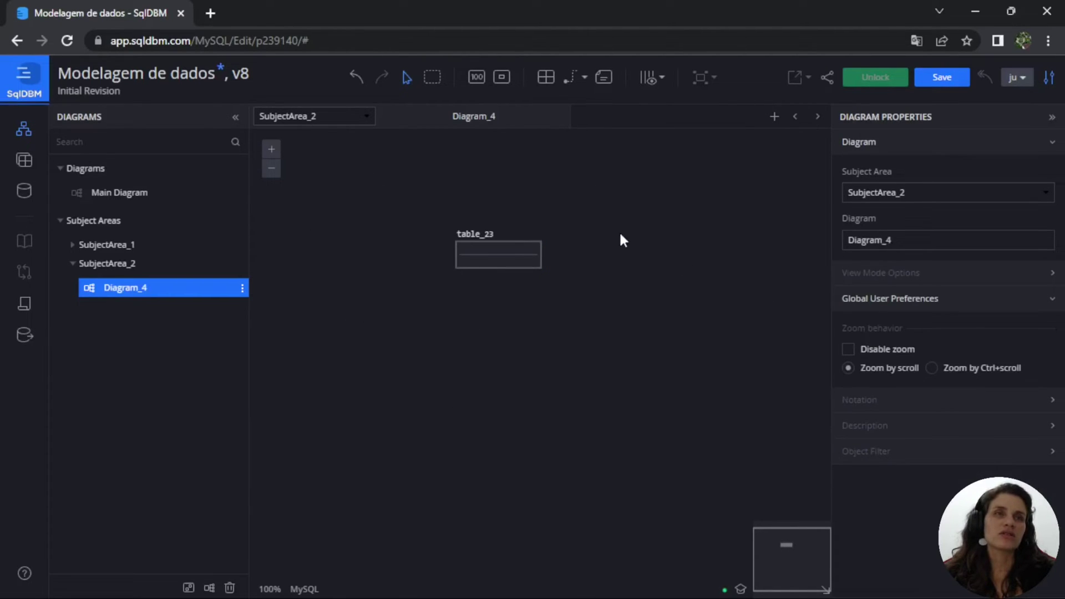
Rename the new table in the diagram as Produto.
{"action": "left_click", "coordinate": [473, 237]}
{"action": "double_click", "coordinate": [473, 237]}
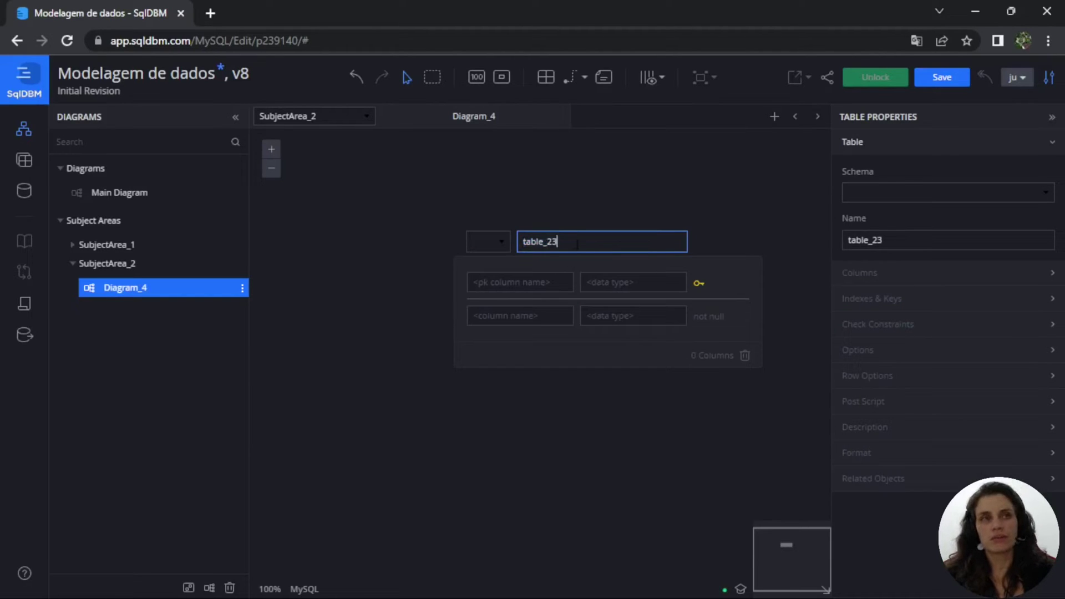
{"action": "key", "text": "BackSpace"}
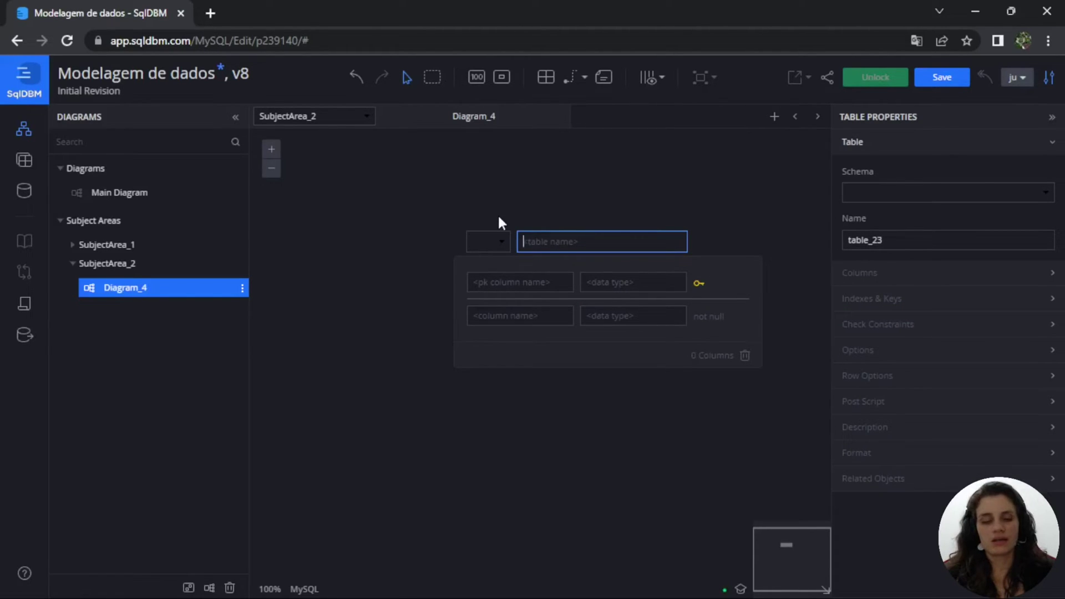
{"action": "type", "text": "produto"}
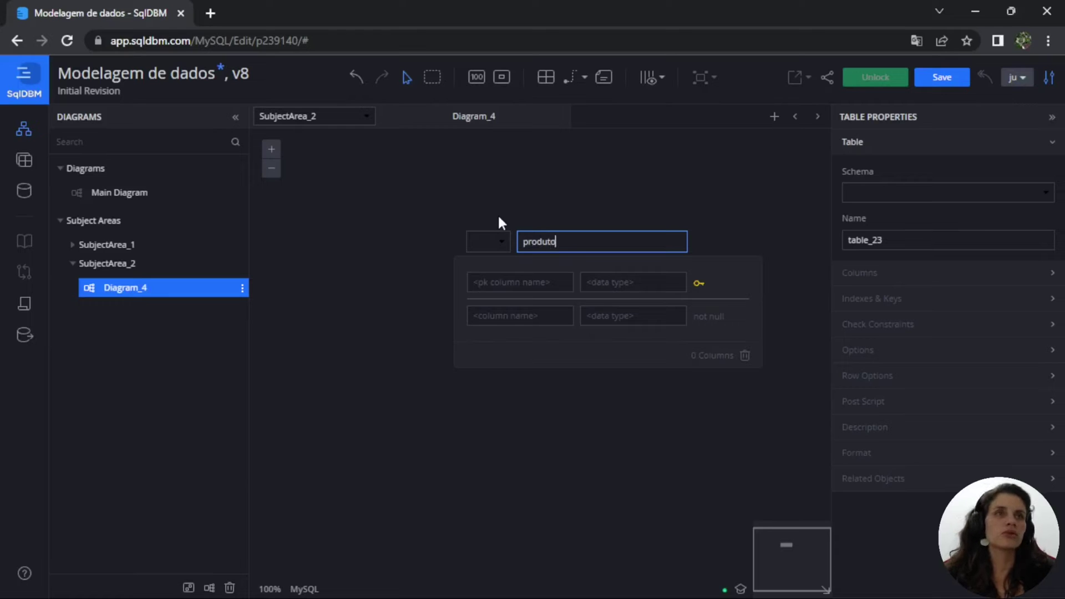
{"action": "key", "text": "Left"}
{"action": "key", "text": "Left"}
{"action": "key", "text": "Left"}
{"action": "key", "text": "Left"}
{"action": "key", "text": "Left"}
{"action": "key", "text": "BackSpace"}
{"action": "key", "text": "BackSpace"}
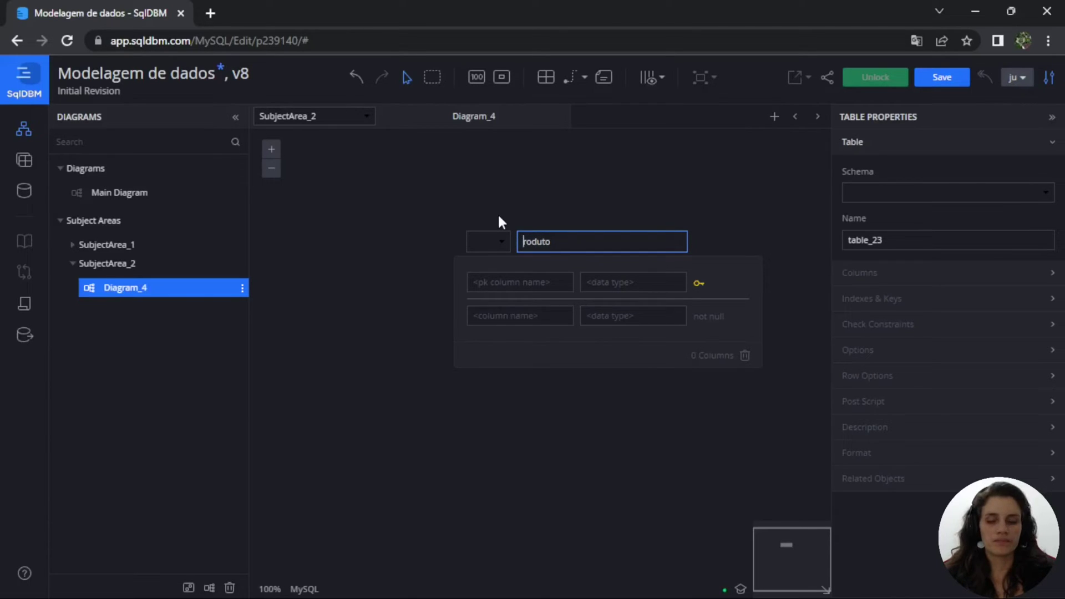
{"action": "type", "text": "Pr"}
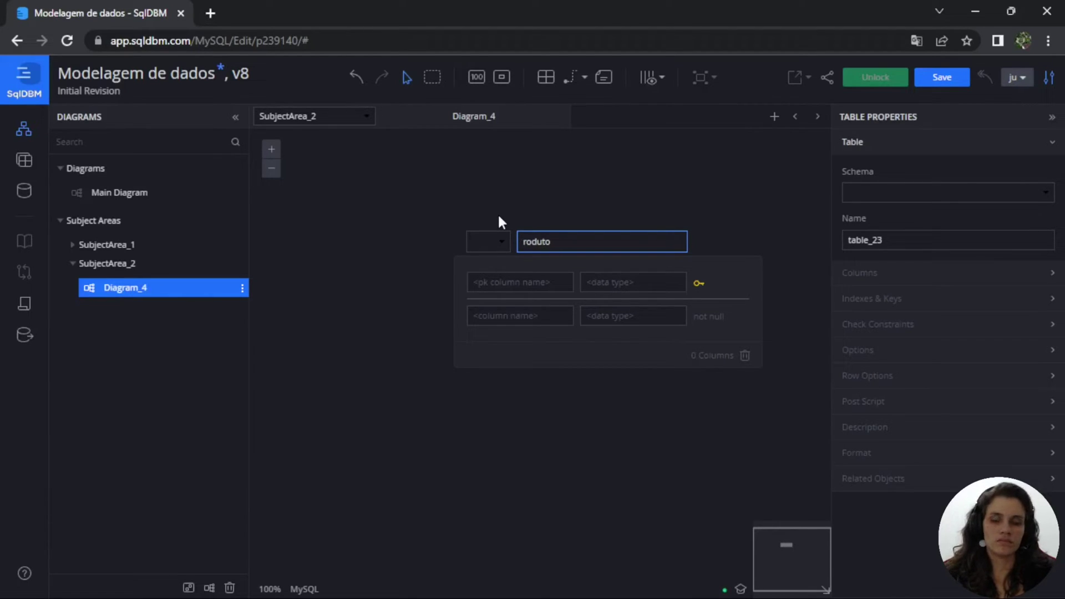
Add a primary key column named ID_produto with data type int to the Produto table.
{"action": "left_click", "coordinate": [533, 284]}
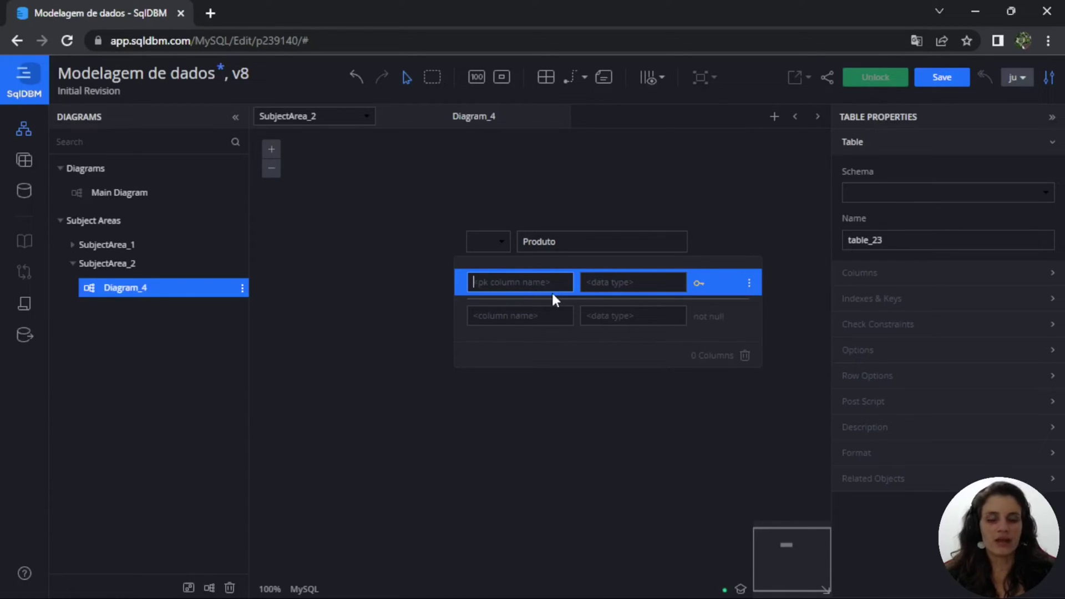
{"action": "type", "text": "ID"}
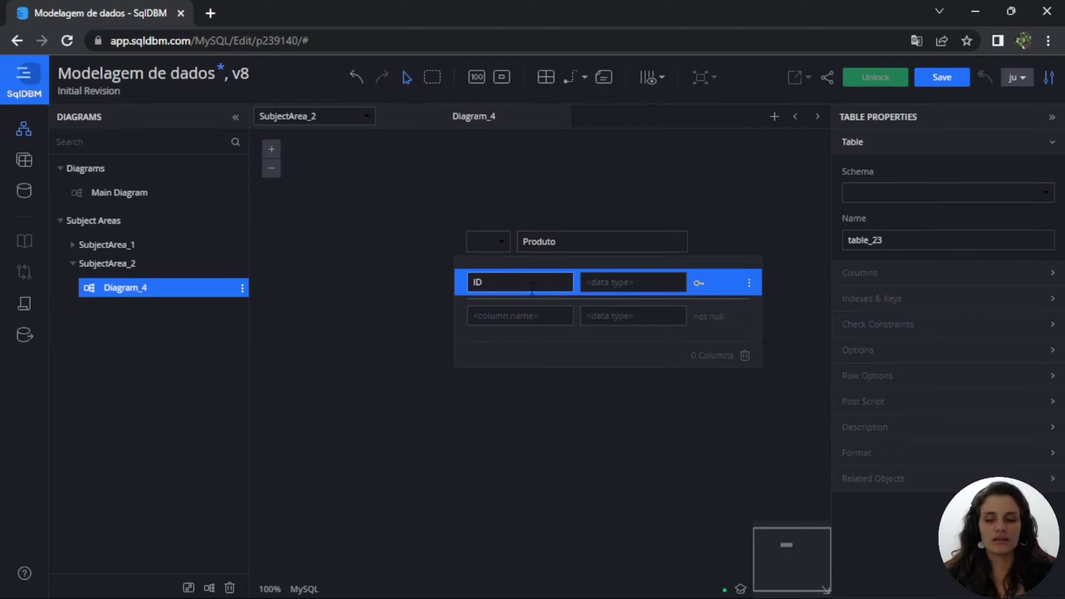
{"action": "type", "text": "_produto"}
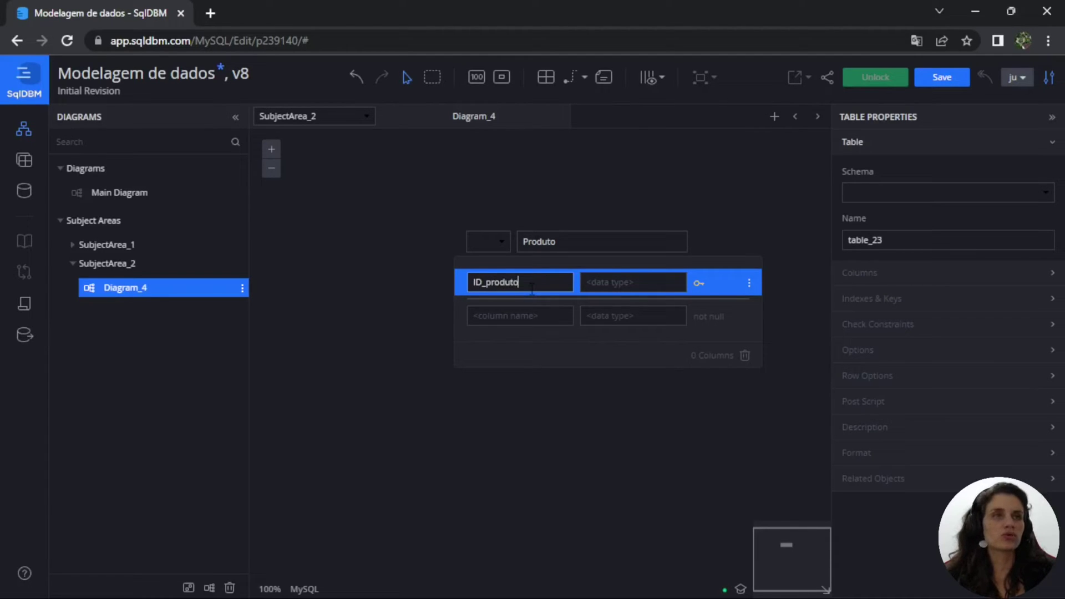
{"action": "left_click", "coordinate": [621, 283]}
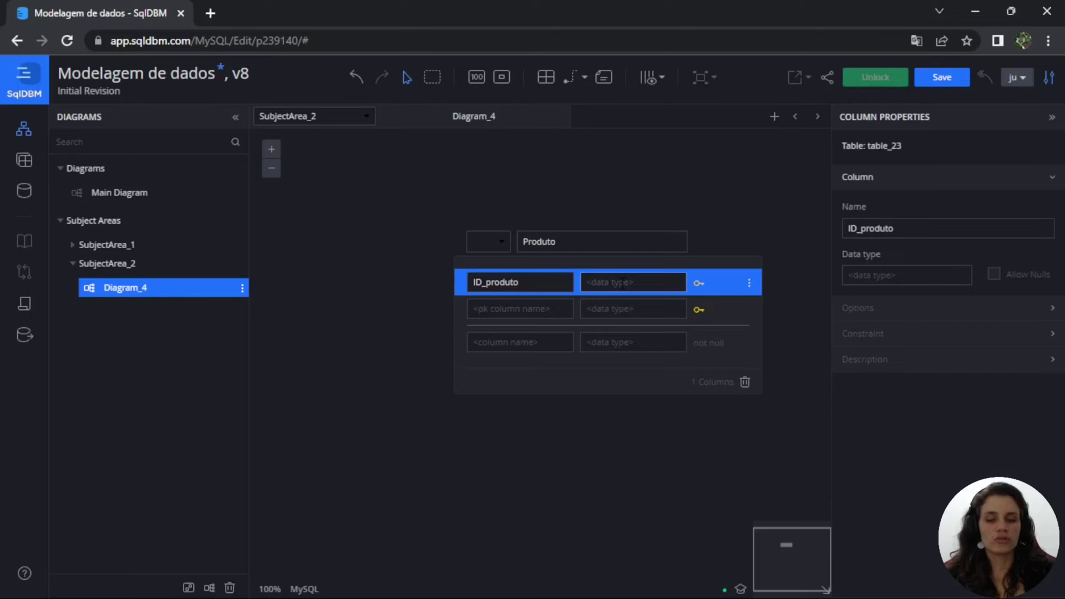
{"action": "type", "text": "int"}
{"action": "key", "text": "Return"}
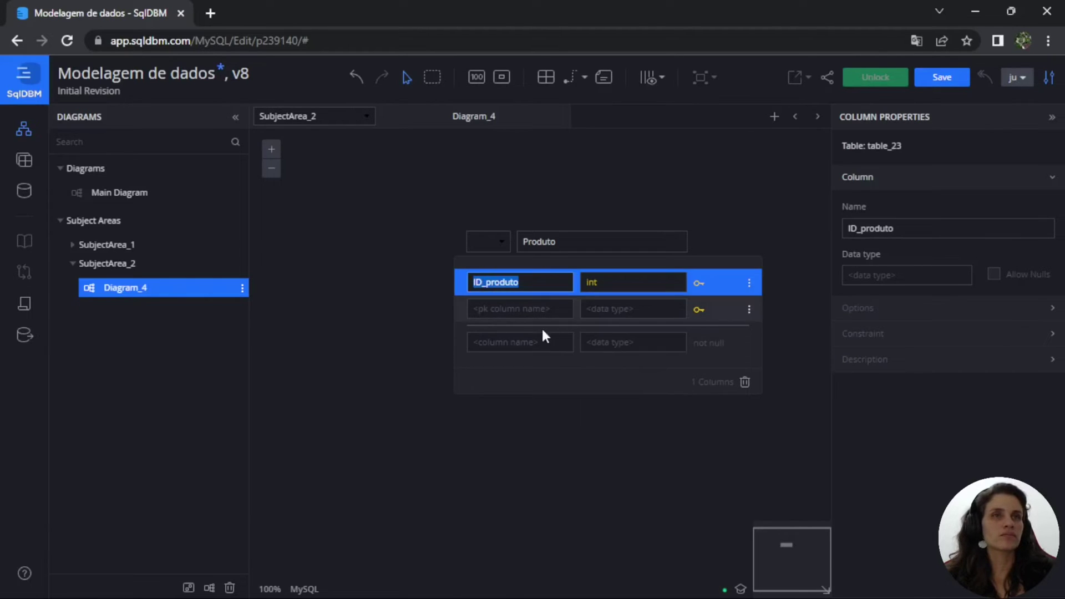
Add a non-key column named Nome with data type varchar(45) to the Produto table.
{"action": "left_click", "coordinate": [610, 355]}
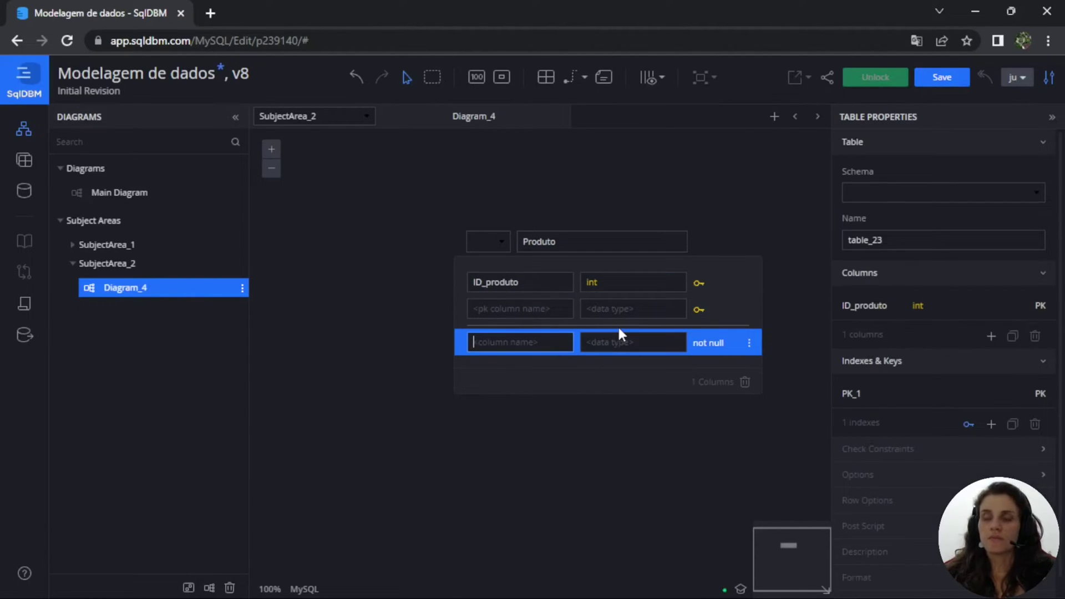
{"action": "type", "text": "Nome"}
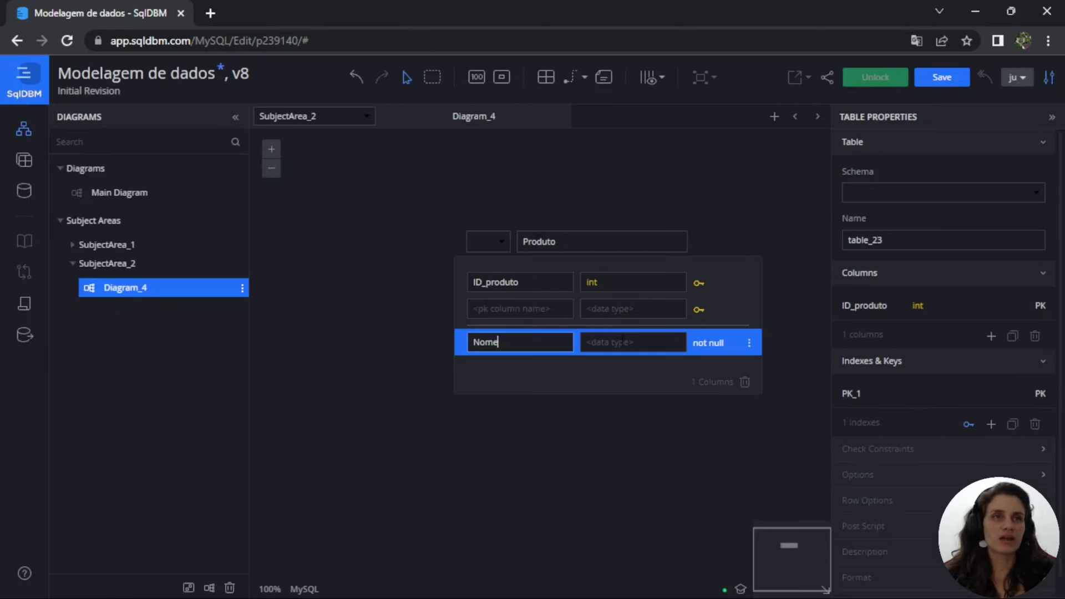
{"action": "left_click", "coordinate": [621, 341]}
{"action": "type", "text": "varch"}
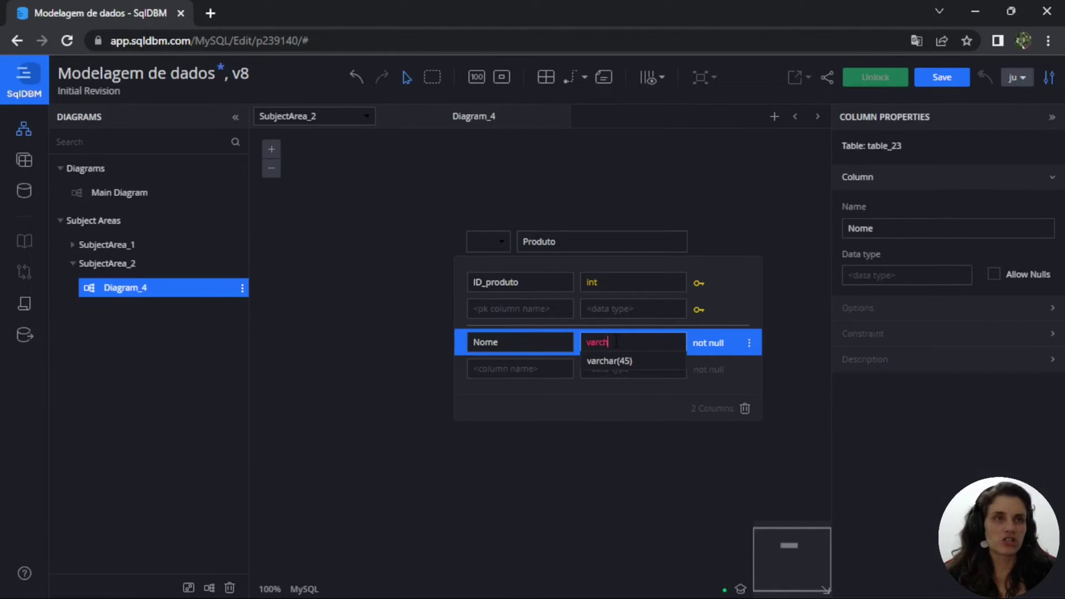
{"action": "left_click", "coordinate": [611, 361]}
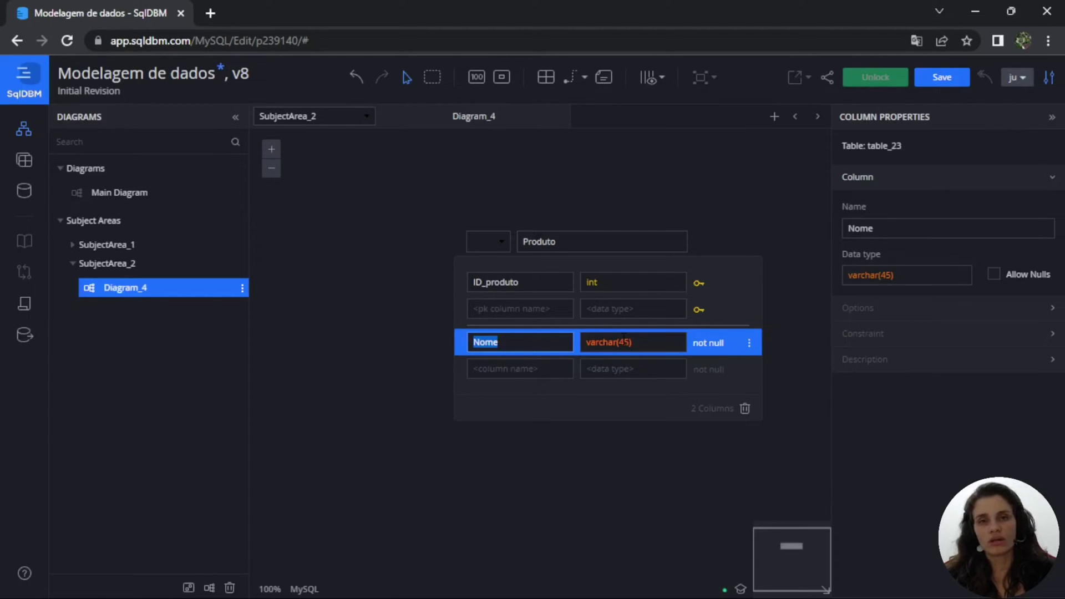
Add a non-key column named CPF with data type char(9) below Nome.
{"action": "left_click", "coordinate": [556, 381]}
{"action": "type", "text": "CPF"}
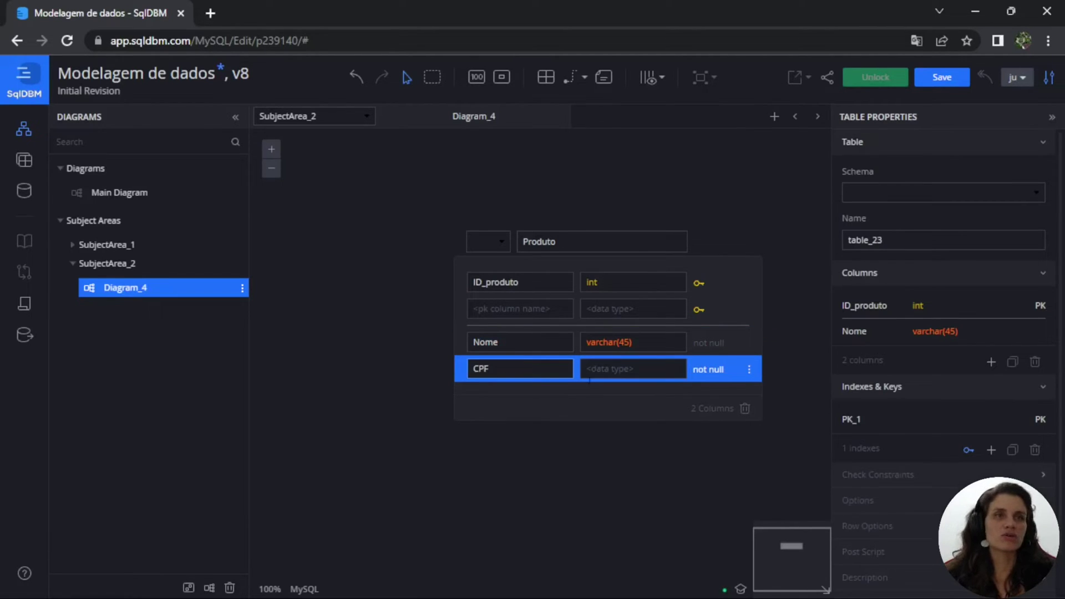
{"action": "key", "text": "Tab"}
{"action": "type", "text": "char"}
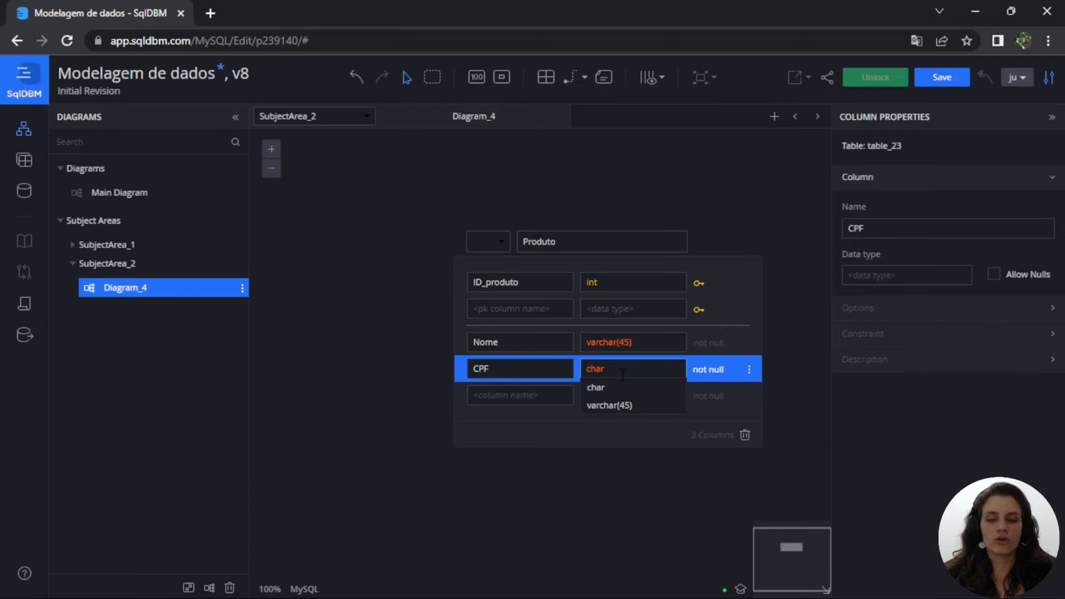
{"action": "type", "text": "(9)"}
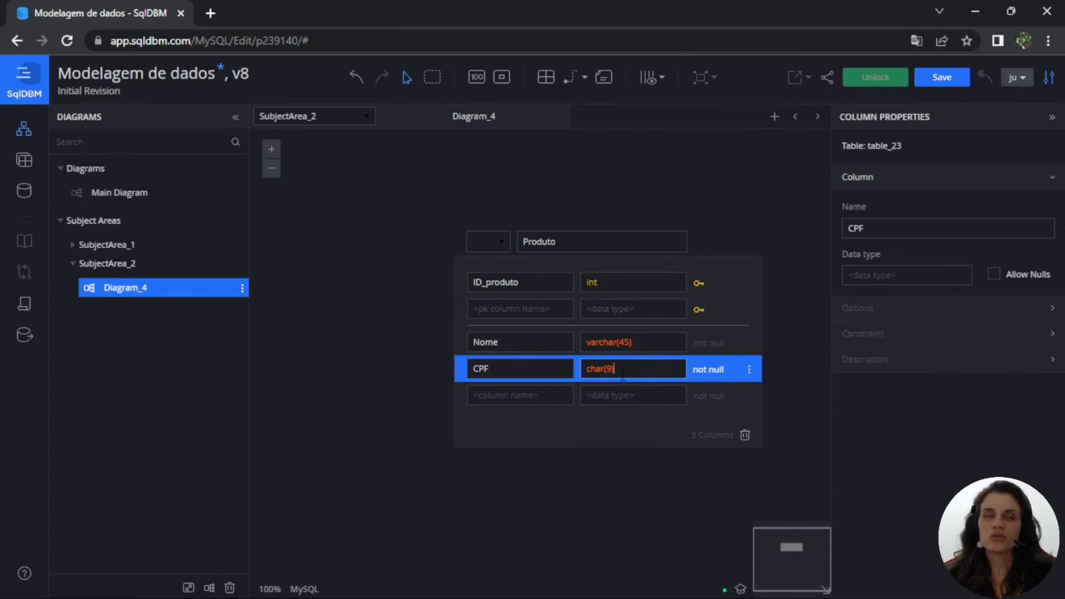
Add a non-key column named Descrição with data type varchar(120) below CPF.
{"action": "left_click", "coordinate": [525, 399]}
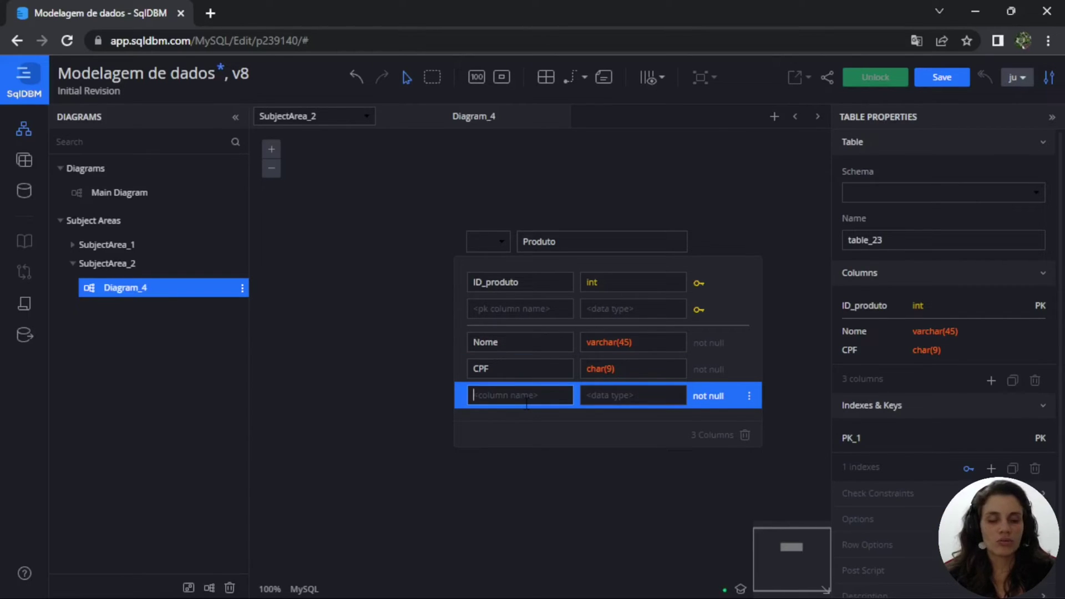
{"action": "type", "text": "Descriça"}
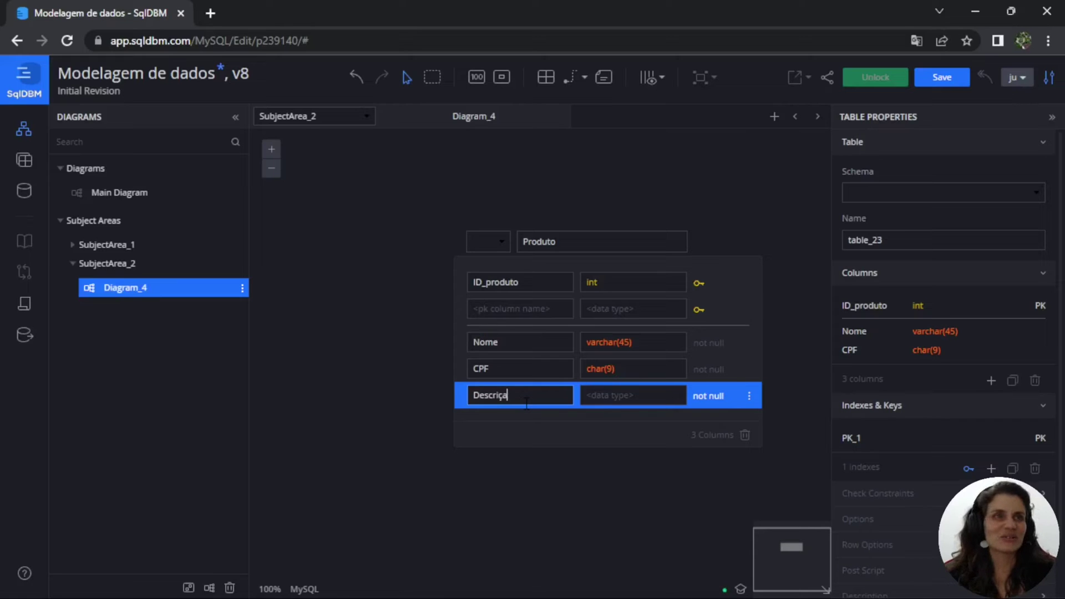
{"action": "key", "text": "BackSpace"}
{"action": "type", "text": "ão"}
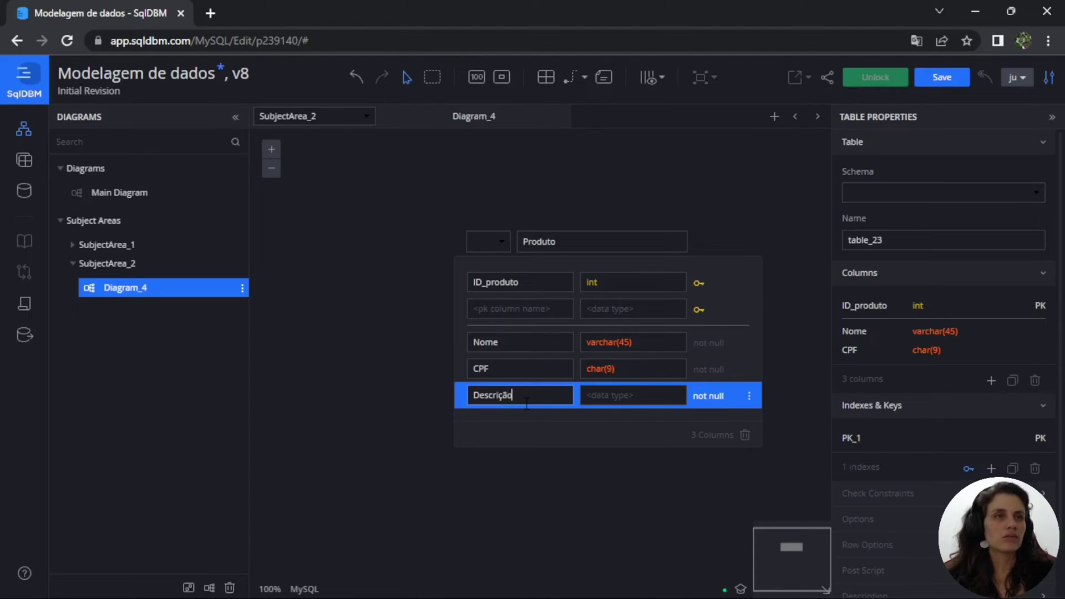
{"action": "left_click", "coordinate": [621, 396]}
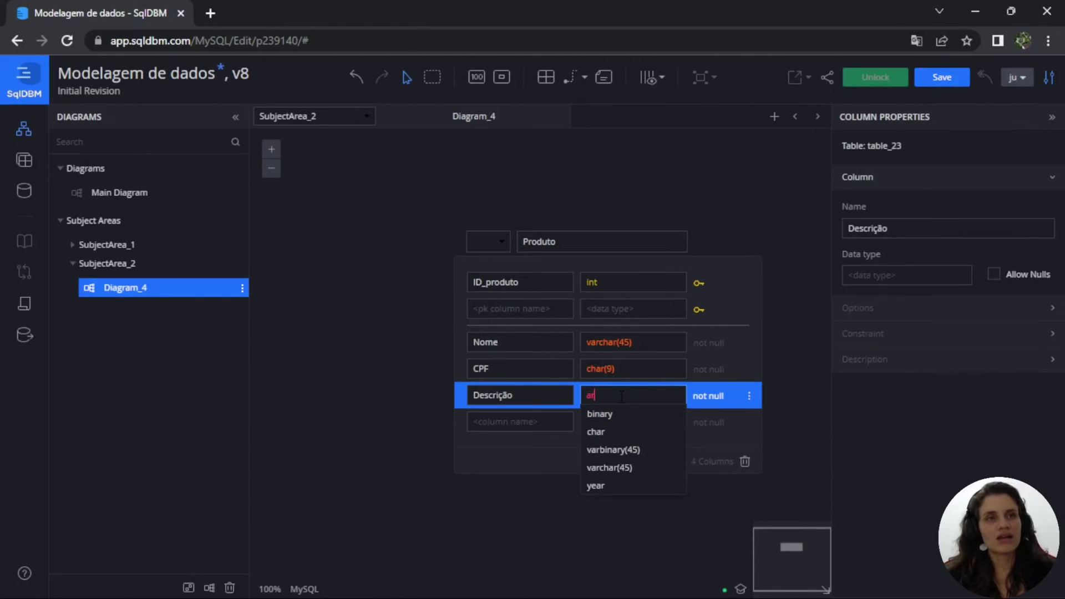
{"action": "type", "text": "varc"}
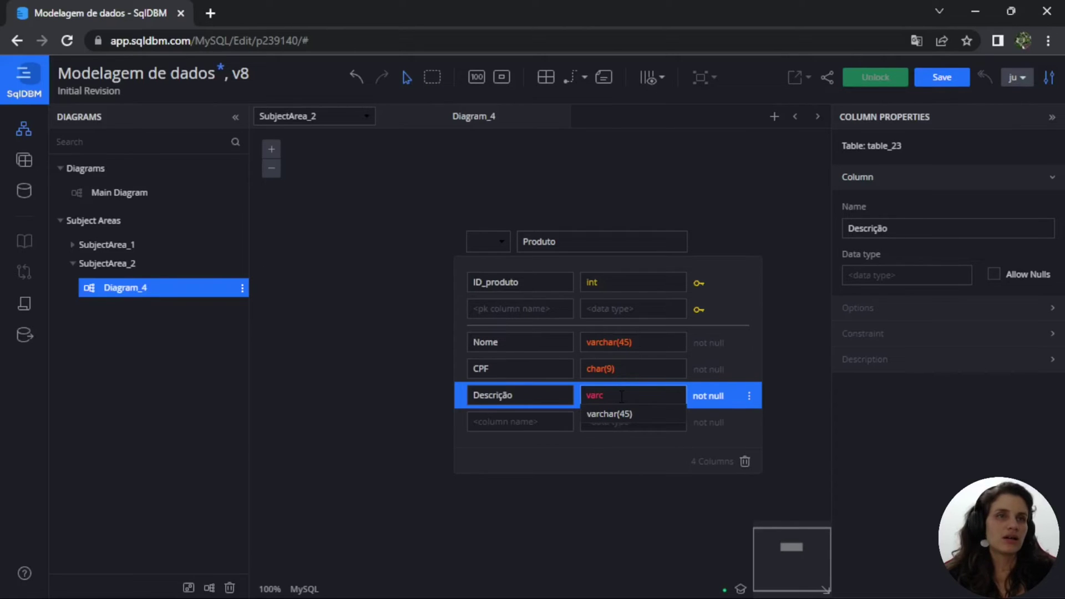
{"action": "double_click", "coordinate": [622, 396]}
{"action": "key", "text": "Down"}
{"action": "left_click", "coordinate": [627, 395]}
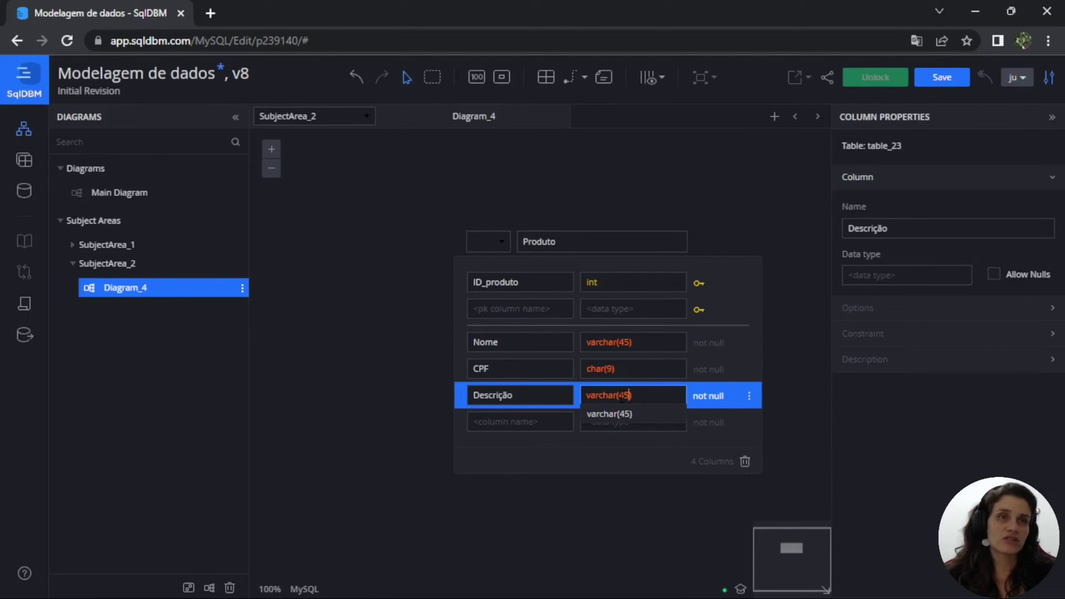
{"action": "key", "text": "BackSpace"}
{"action": "key", "text": "BackSpace"}
{"action": "type", "text": "120"}
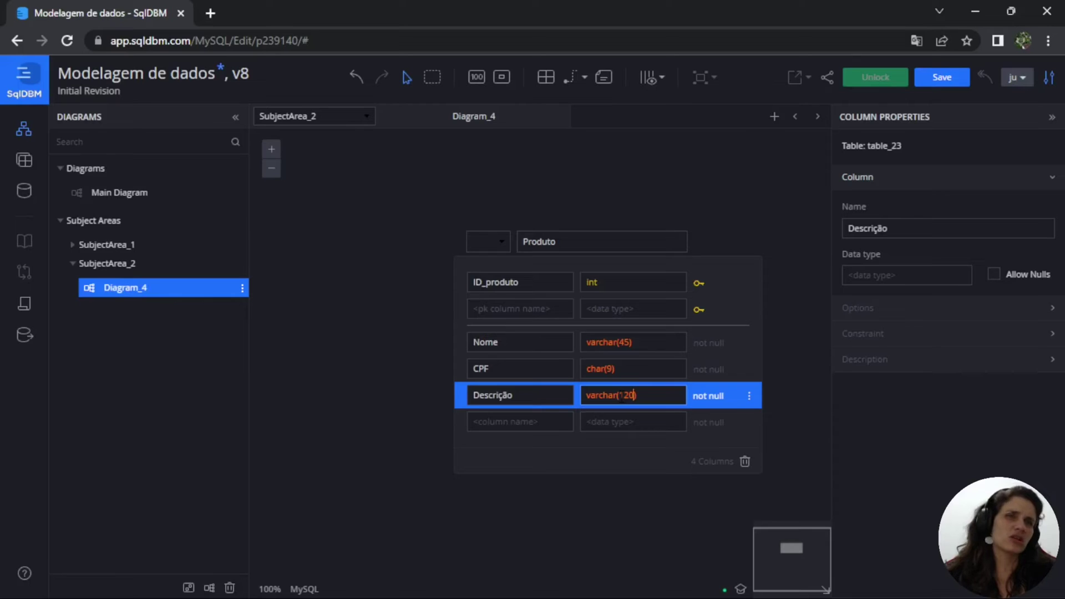
Add a non-key column named preço with data type double precision below Descrição and finish editing the table.
{"action": "left_click", "coordinate": [553, 422]}
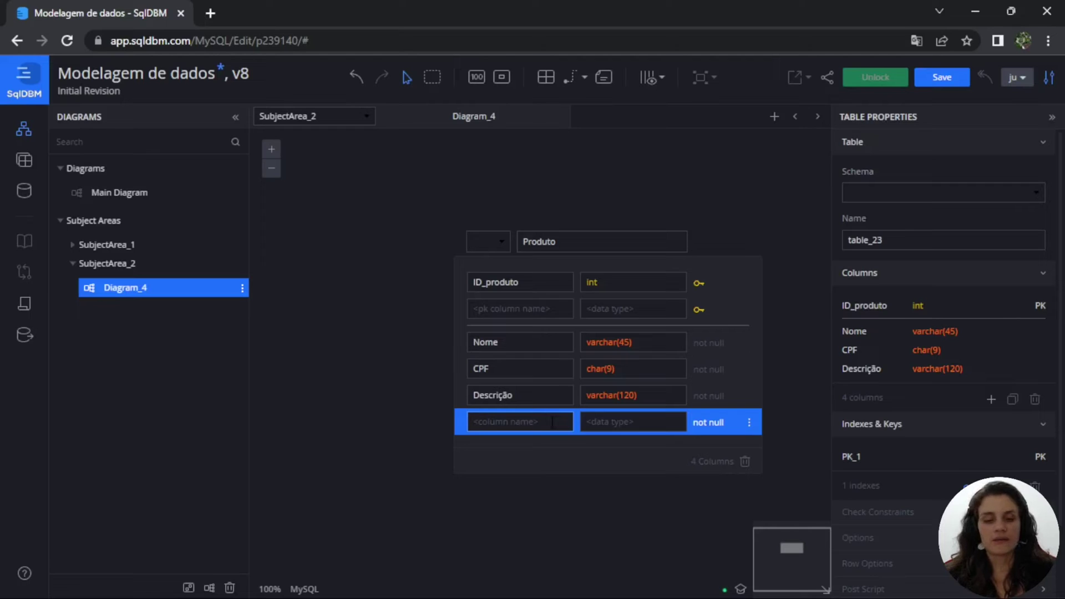
{"action": "type", "text": "Preço"}
{"action": "key", "text": "BackSpace"}
{"action": "key", "text": "BackSpace"}
{"action": "key", "text": "BackSpace"}
{"action": "key", "text": "BackSpace"}
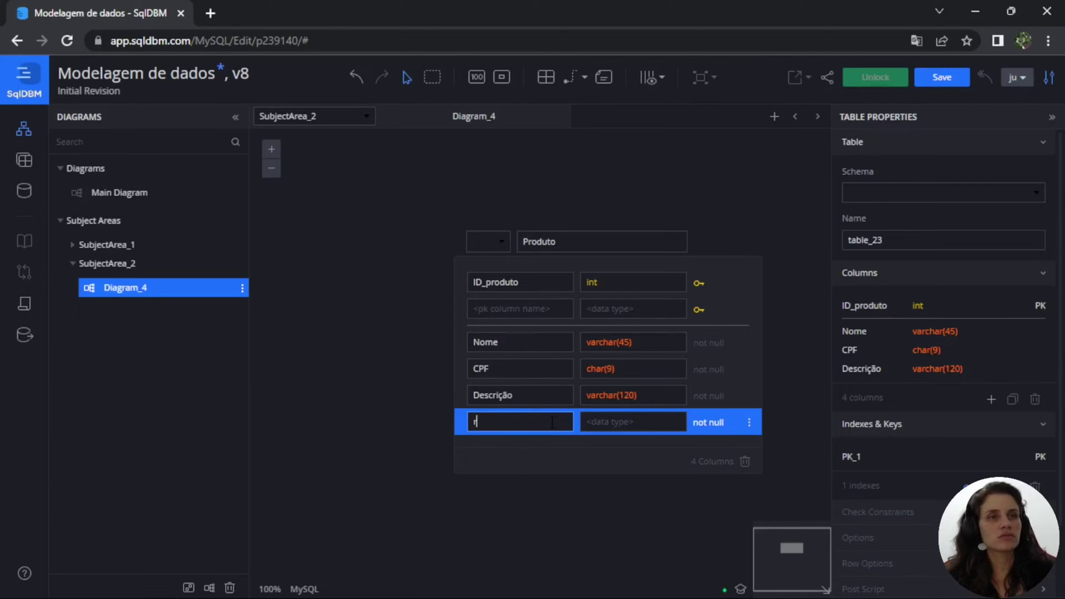
{"action": "key", "text": "BackSpace"}
{"action": "type", "text": "preço"}
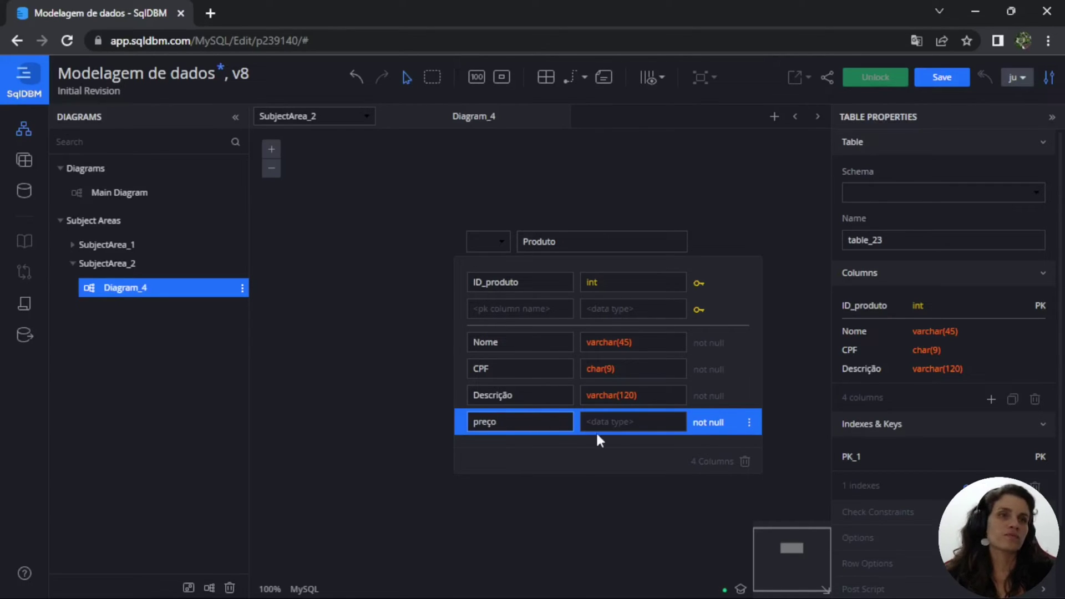
{"action": "left_click", "coordinate": [660, 425]}
{"action": "type", "text": "double"}
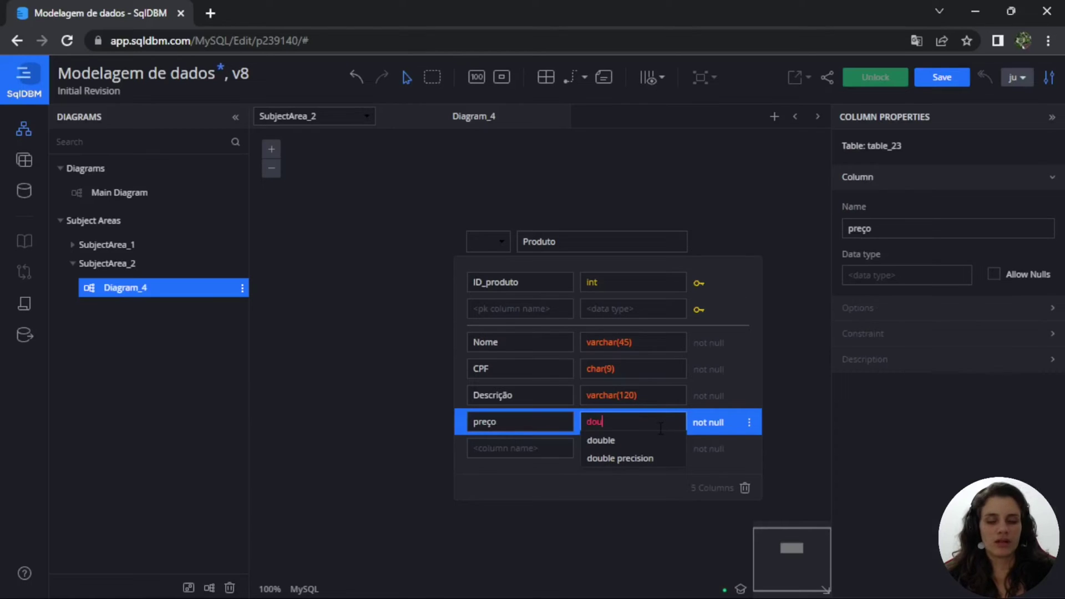
{"action": "left_click", "coordinate": [623, 459]}
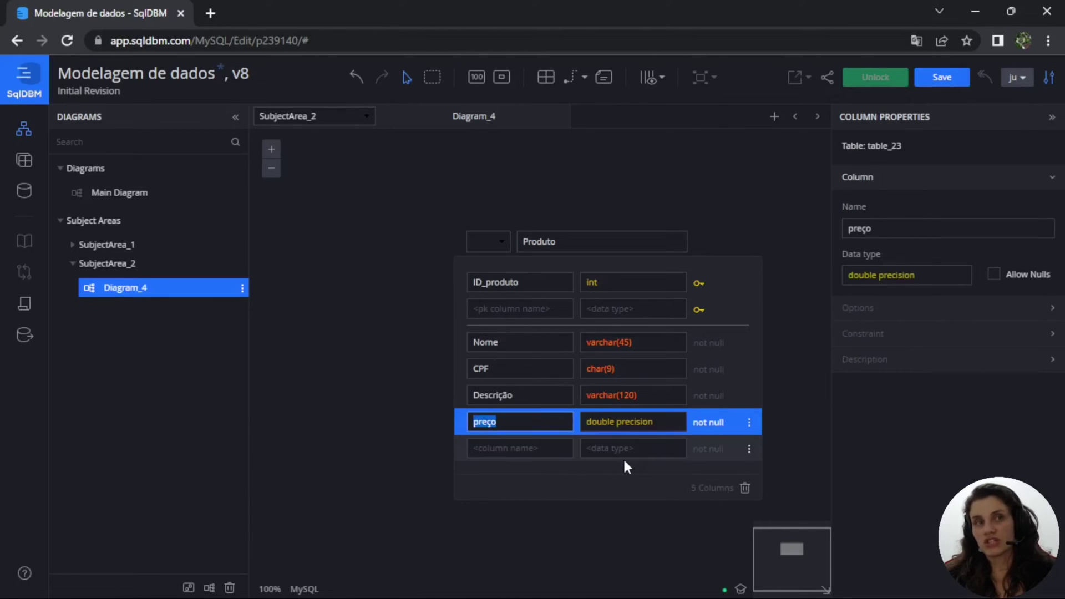
{"action": "key", "text": "Return"}
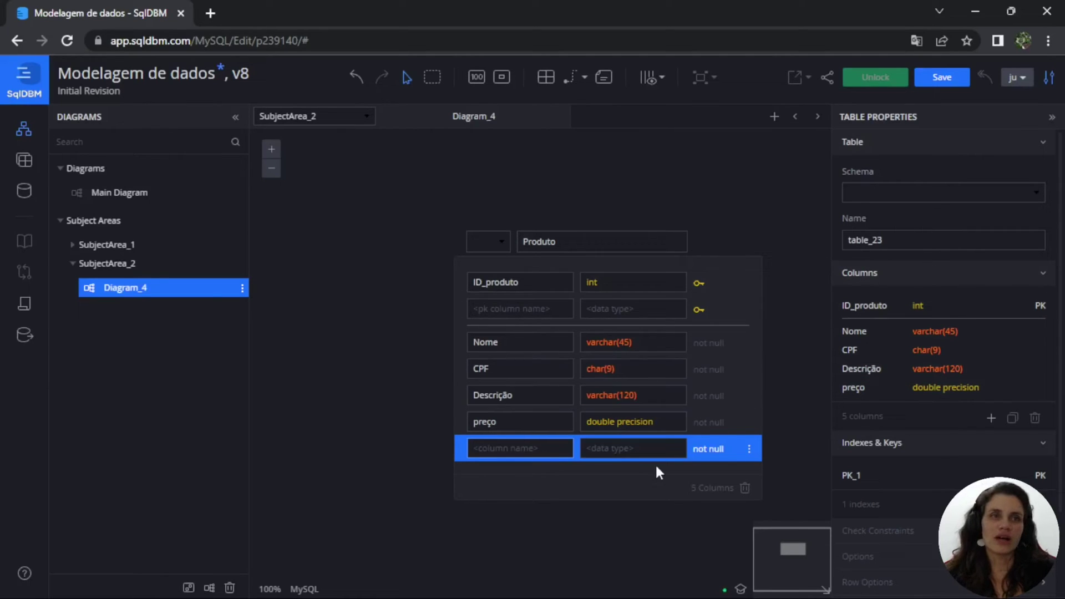
{"action": "left_click", "coordinate": [362, 338]}
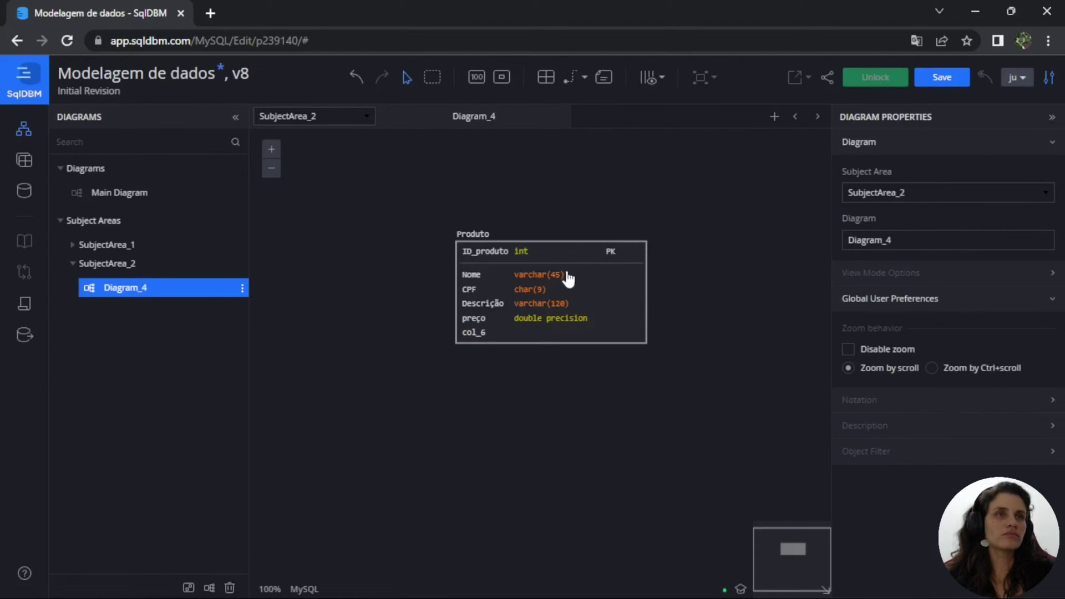
Delete the extra column without a data type below preço and move the Produto table toward the diagram's left side.
{"action": "double_click", "coordinate": [534, 319]}
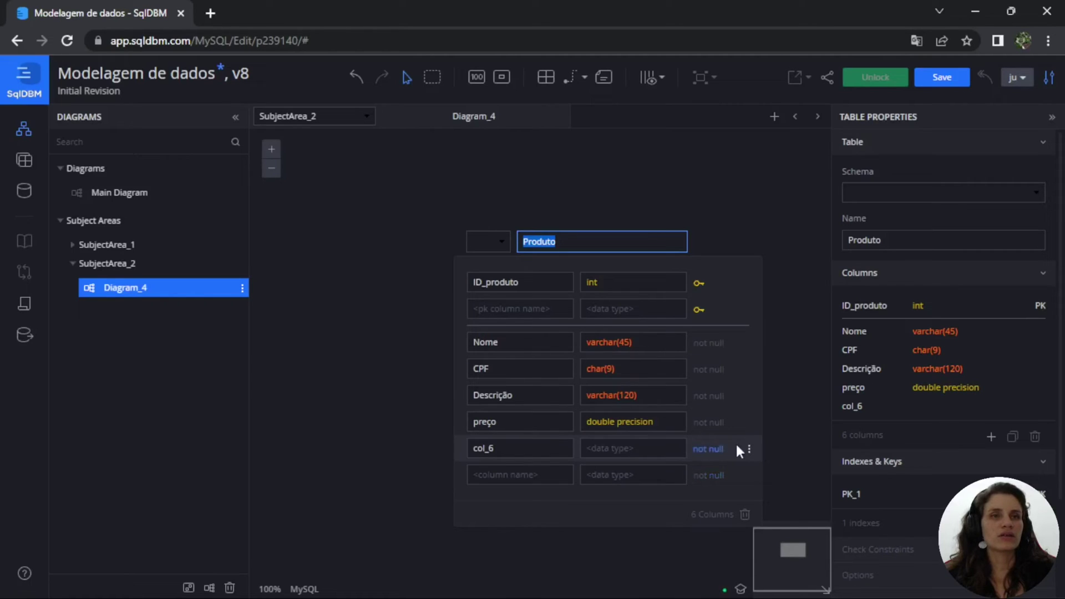
{"action": "left_click", "coordinate": [749, 451]}
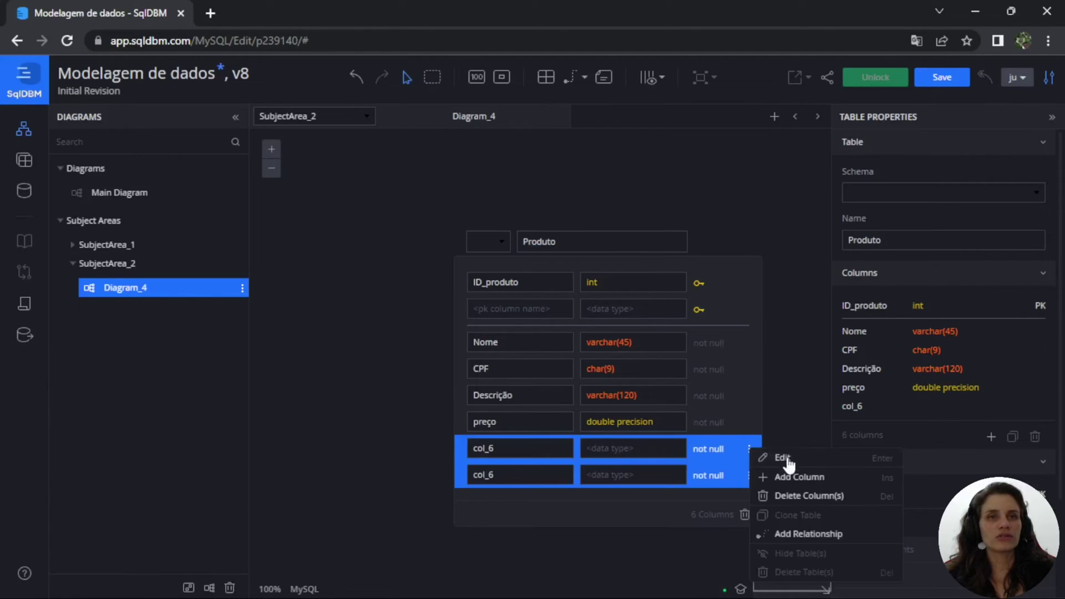
{"action": "left_click", "coordinate": [841, 501]}
{"action": "left_click", "coordinate": [798, 241]}
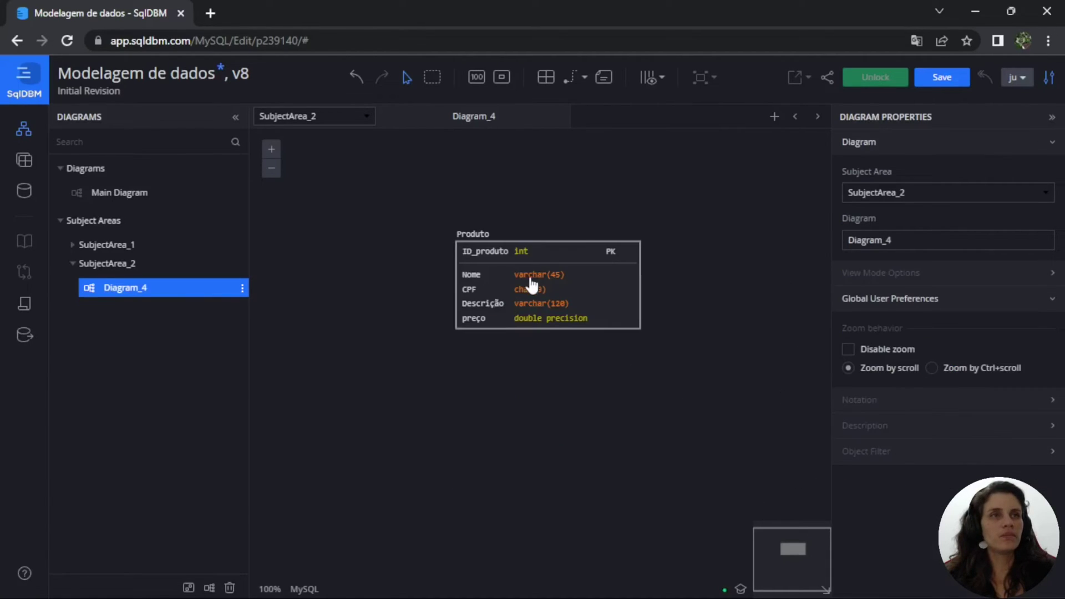
{"action": "left_click_drag", "start_coordinate": [513, 258], "coordinate": [353, 291]}
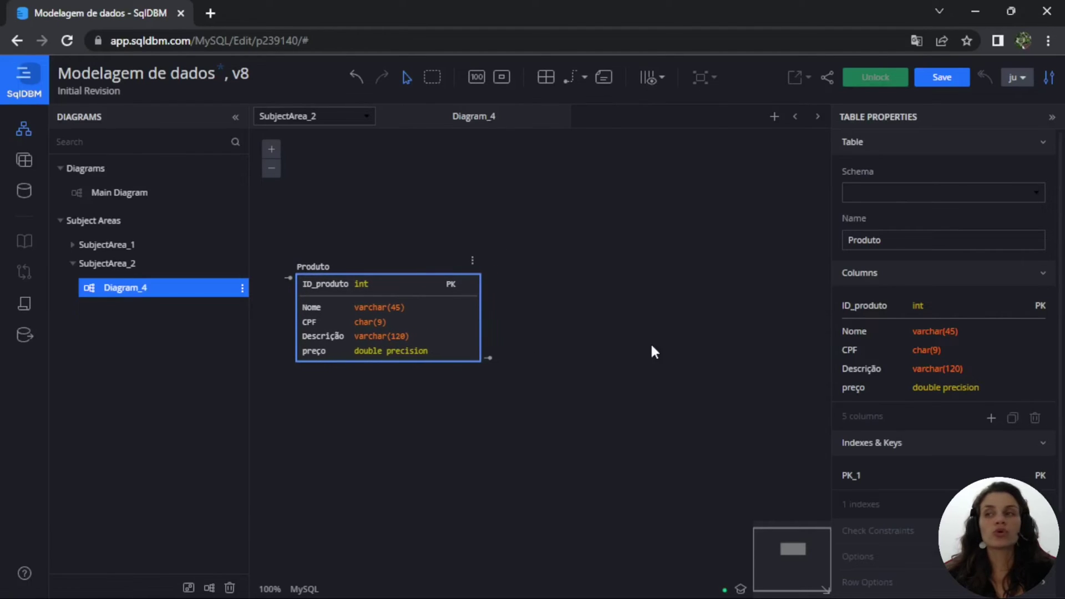
Add a new table named Categoria to the diagram beside the Produto table.
{"action": "left_click", "coordinate": [643, 324]}
{"action": "right_click", "coordinate": [604, 258]}
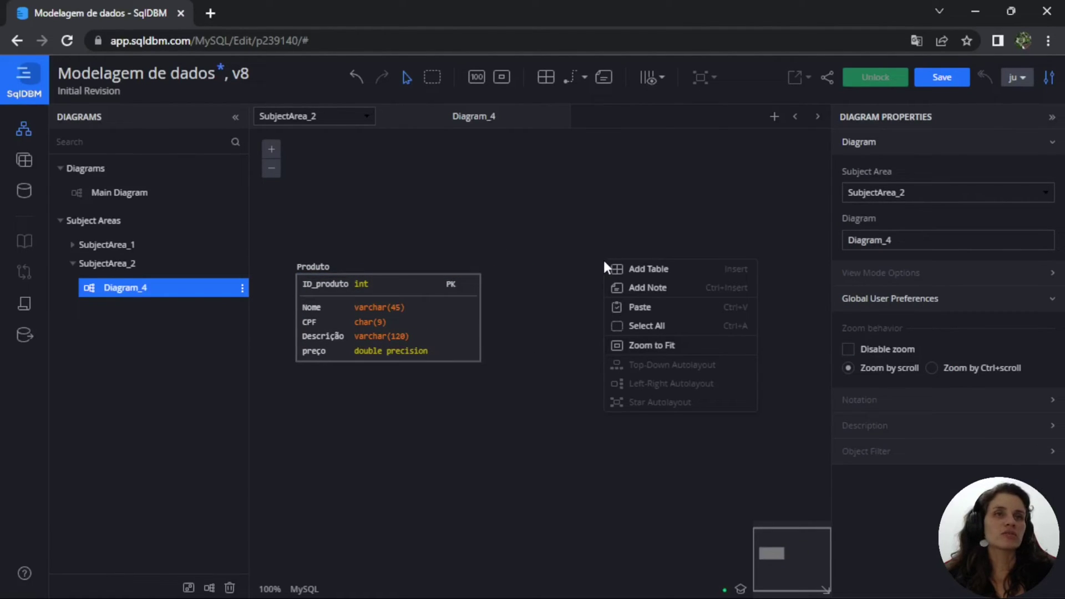
{"action": "left_click", "coordinate": [660, 269]}
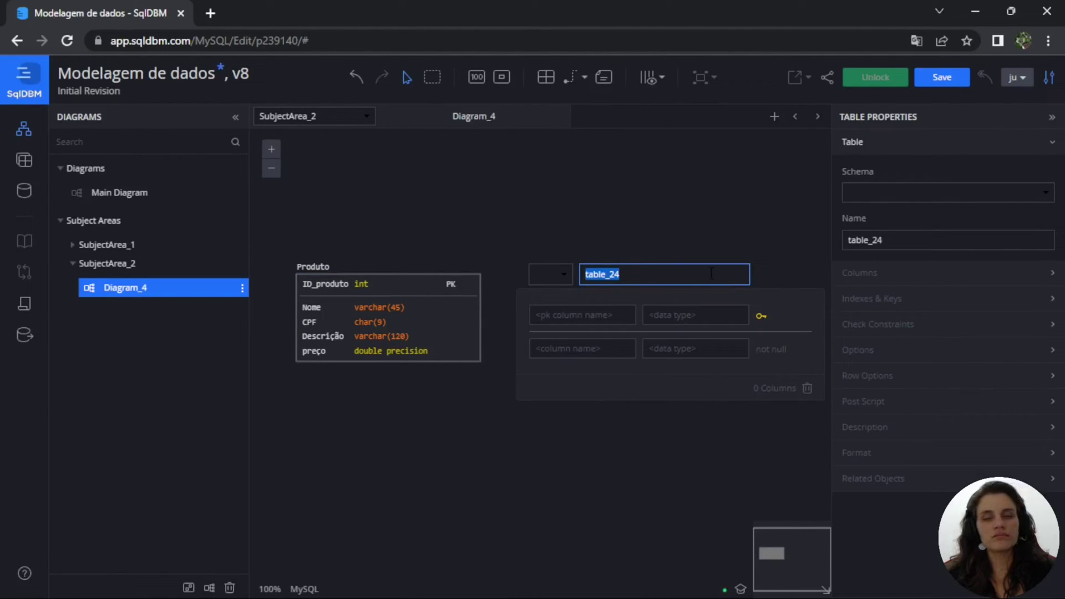
{"action": "key", "text": "BackSpace"}
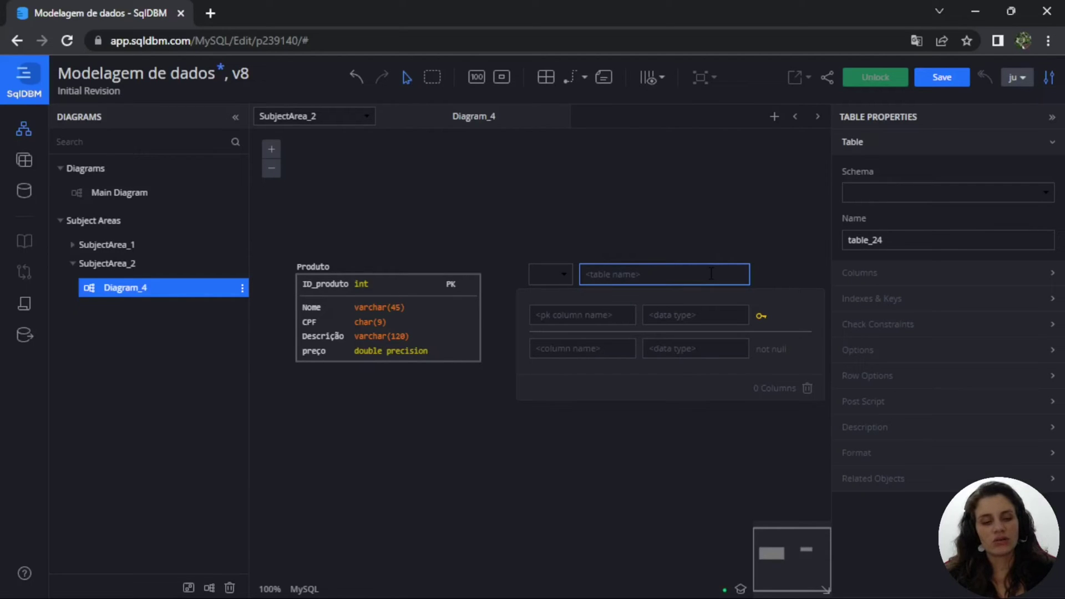
{"action": "type", "text": "Categoria"}
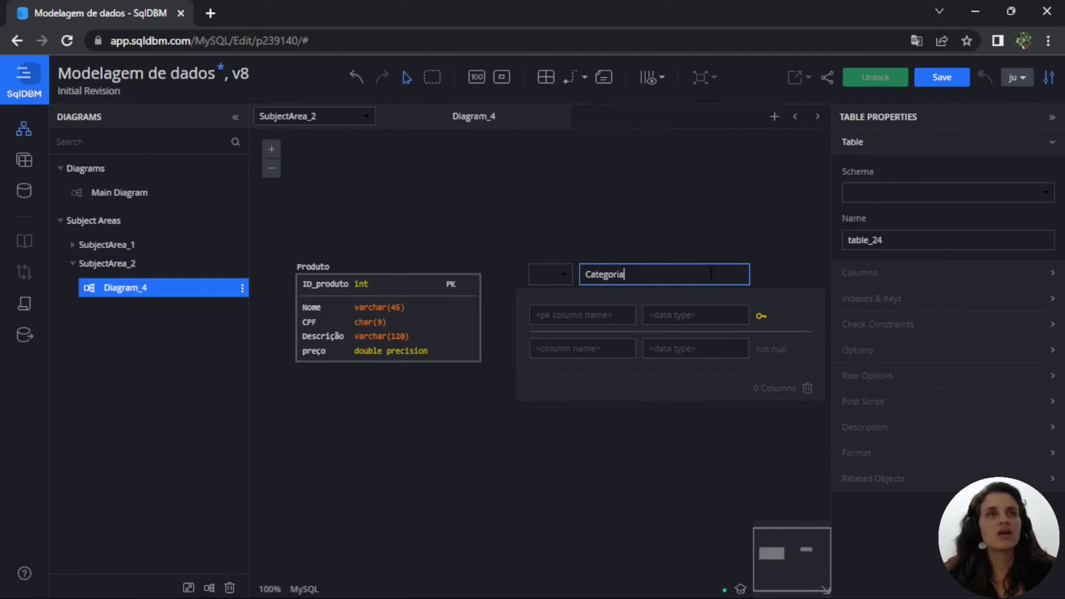
Add a primary key column named ID_categoria to the Categoria table, leaving its data type empty.
{"action": "left_click", "coordinate": [610, 313]}
{"action": "type", "text": "I"}
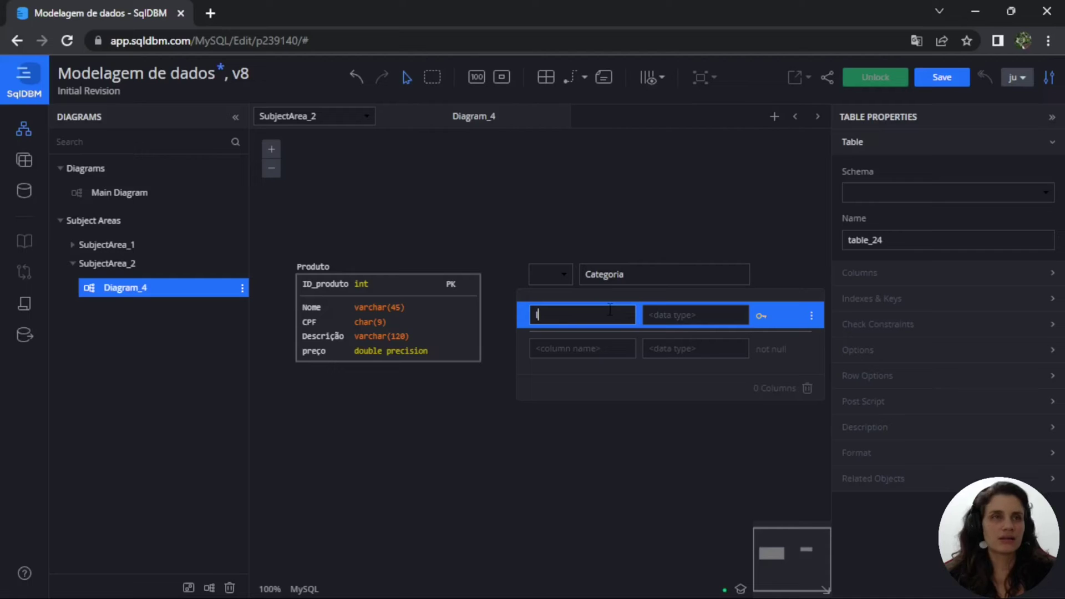
{"action": "type", "text": "D_"}
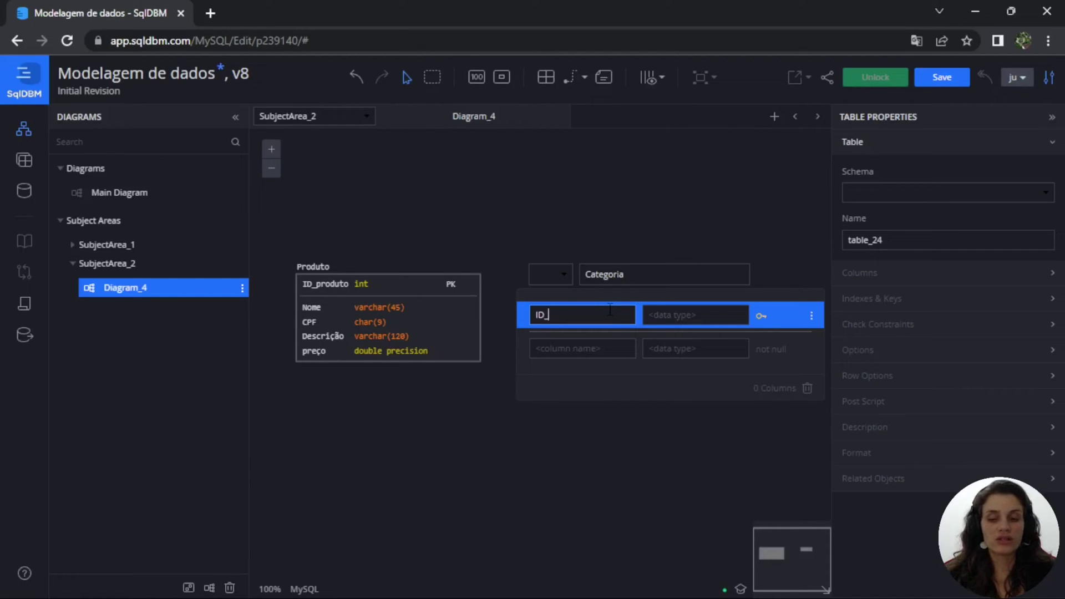
{"action": "type", "text": "categoria"}
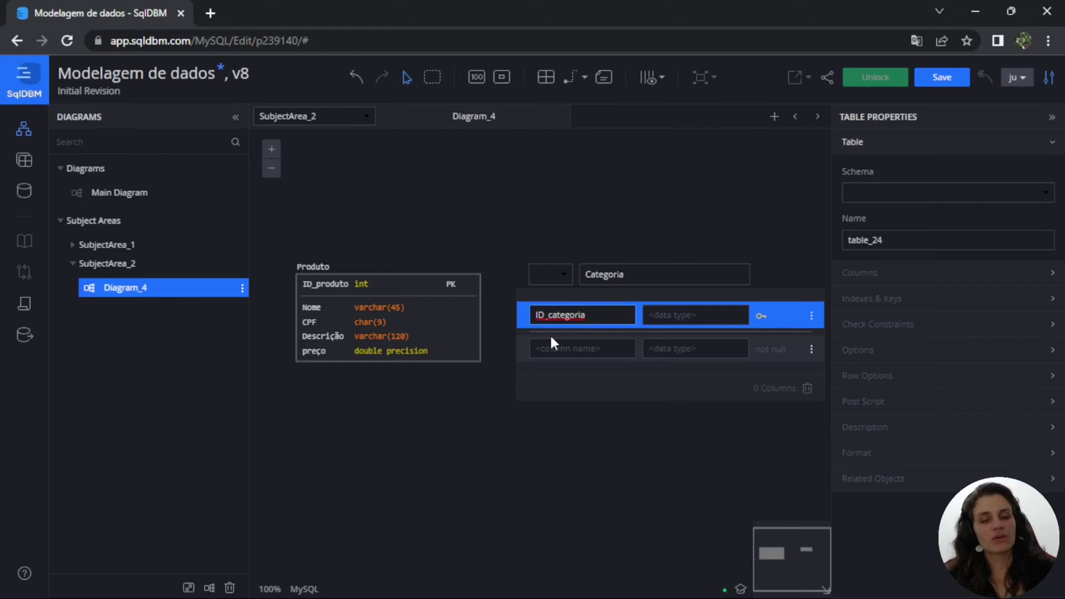
{"action": "key", "text": "Return"}
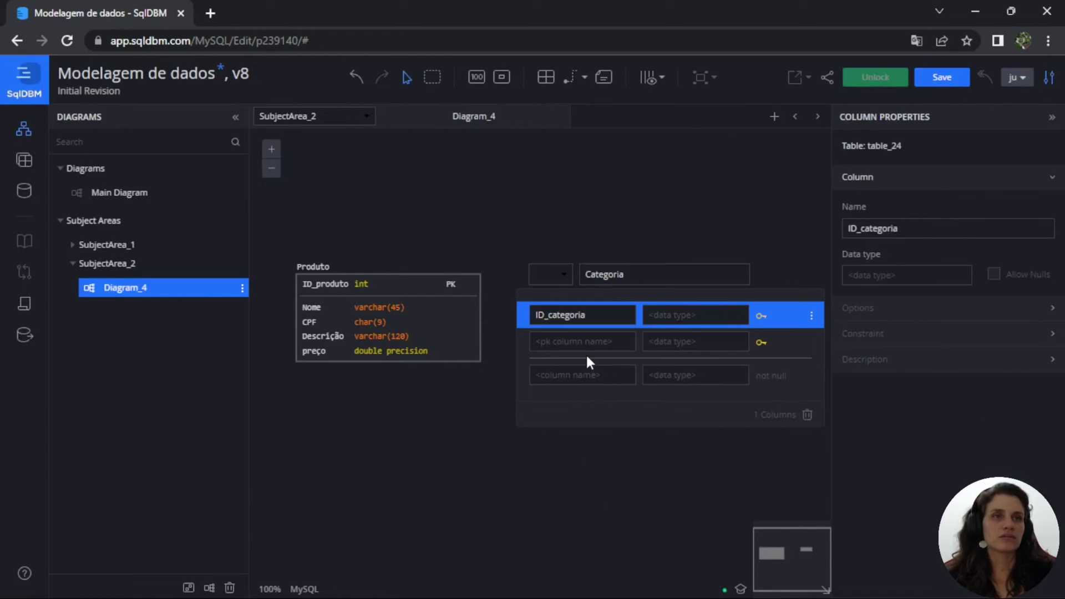
Add a non-key column named Nome_categ with data type varchar(45) to the Categoria table.
{"action": "left_click", "coordinate": [611, 380]}
{"action": "type", "text": "Name"}
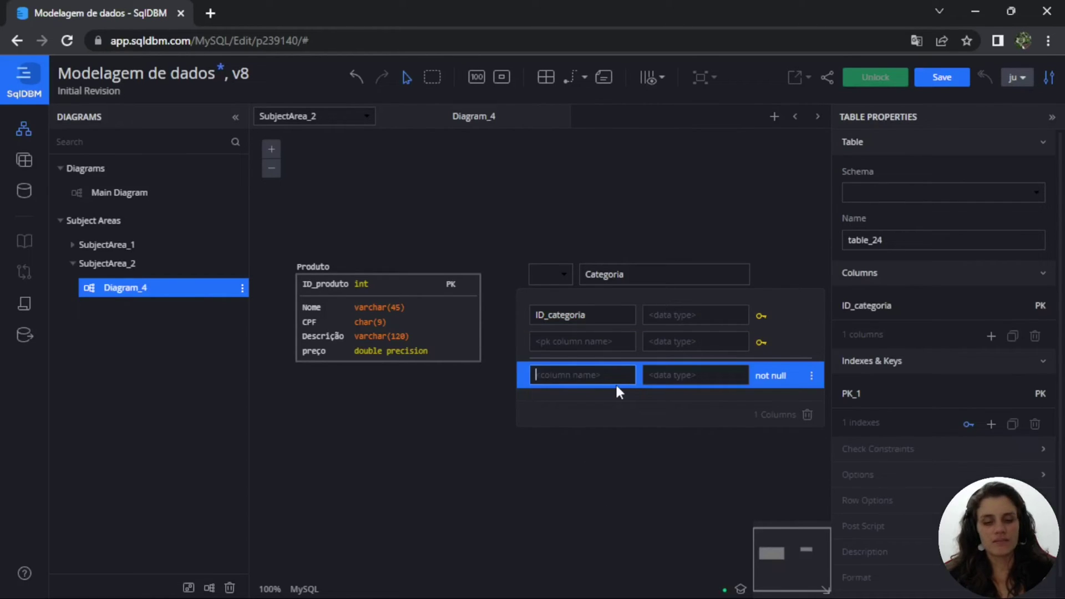
{"action": "key", "text": "BackSpace"}
{"action": "key", "text": "BackSpace"}
{"action": "key", "text": "BackSpace"}
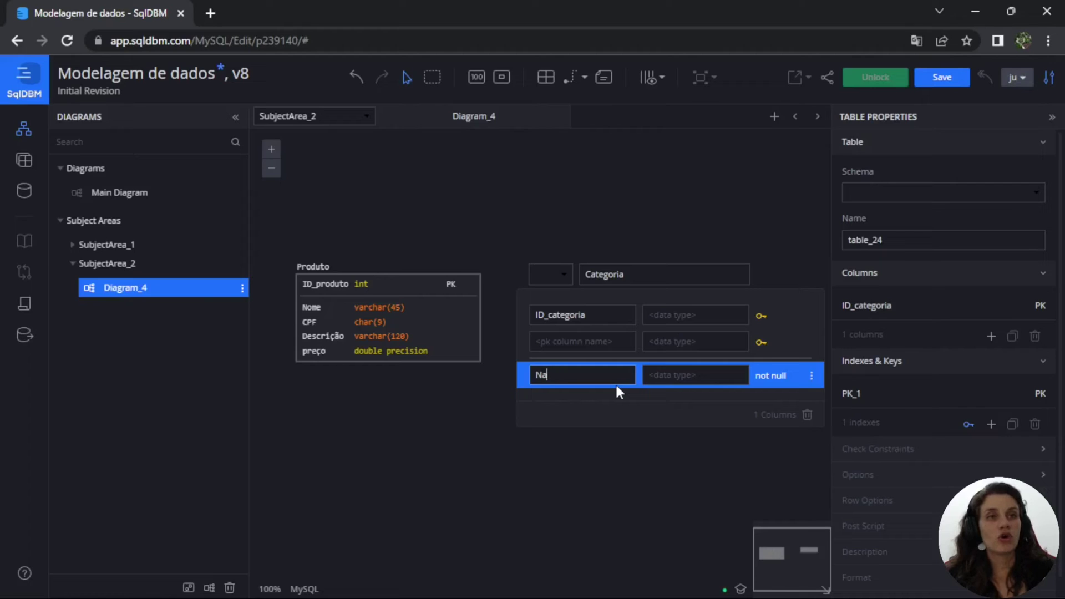
{"action": "type", "text": "ome"}
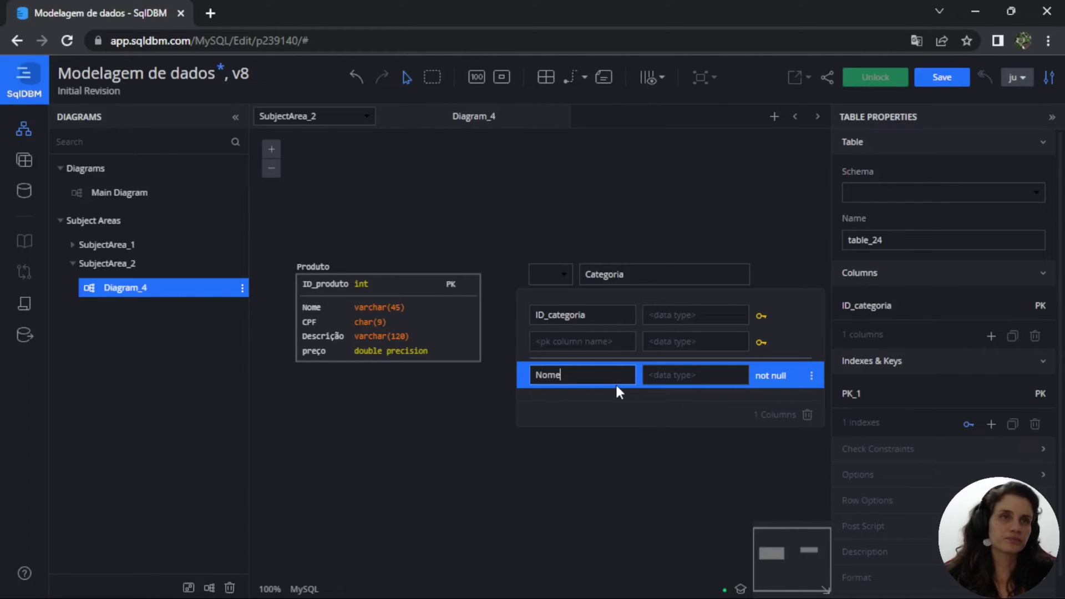
{"action": "type", "text": "_cate"}
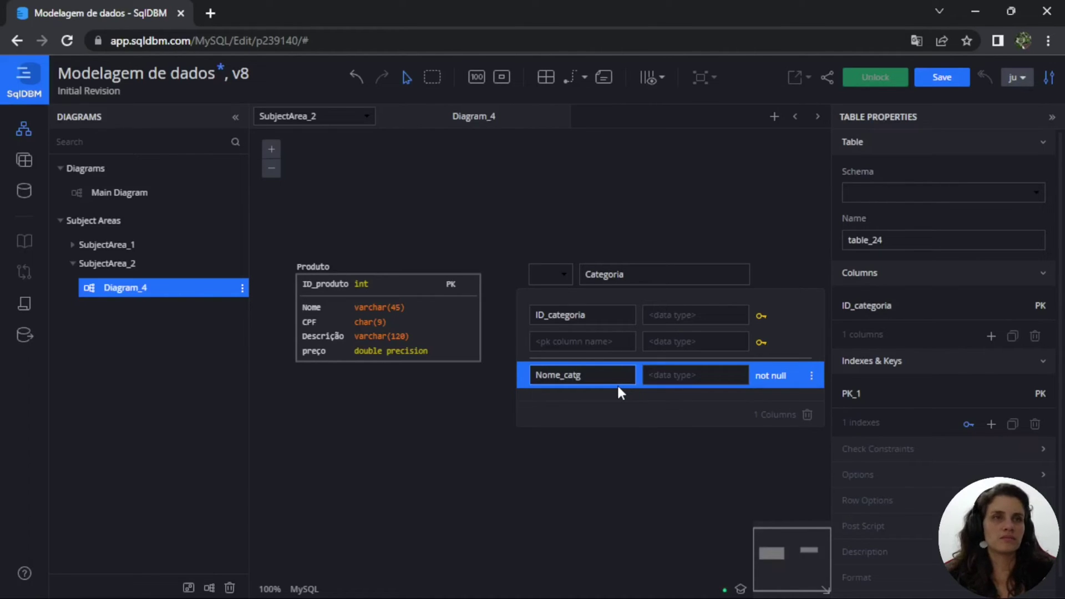
{"action": "type", "text": "g"}
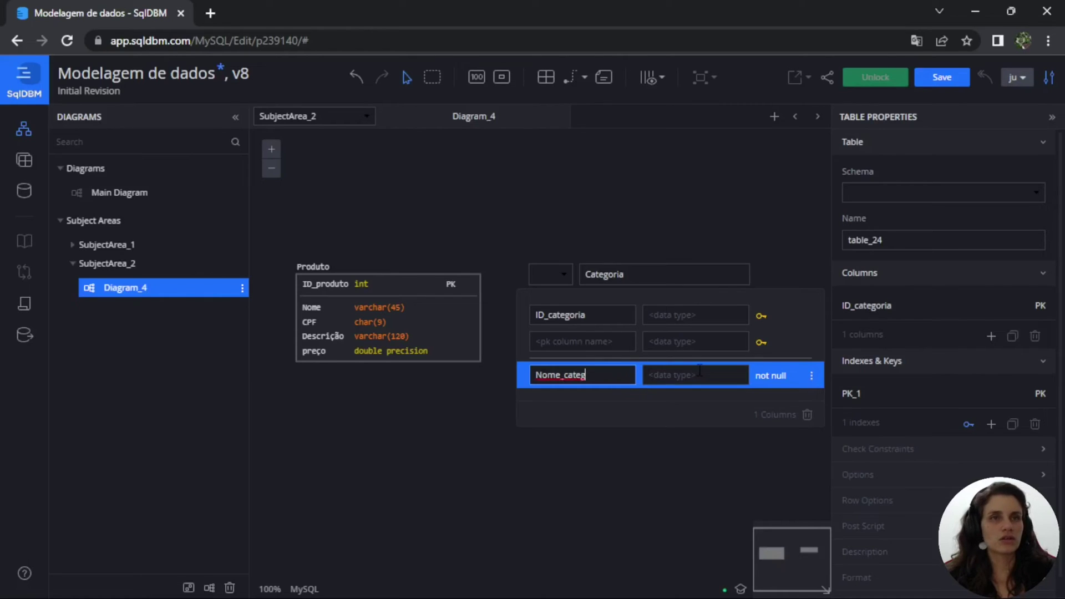
{"action": "left_click", "coordinate": [699, 372]}
{"action": "type", "text": "varchar(45)"}
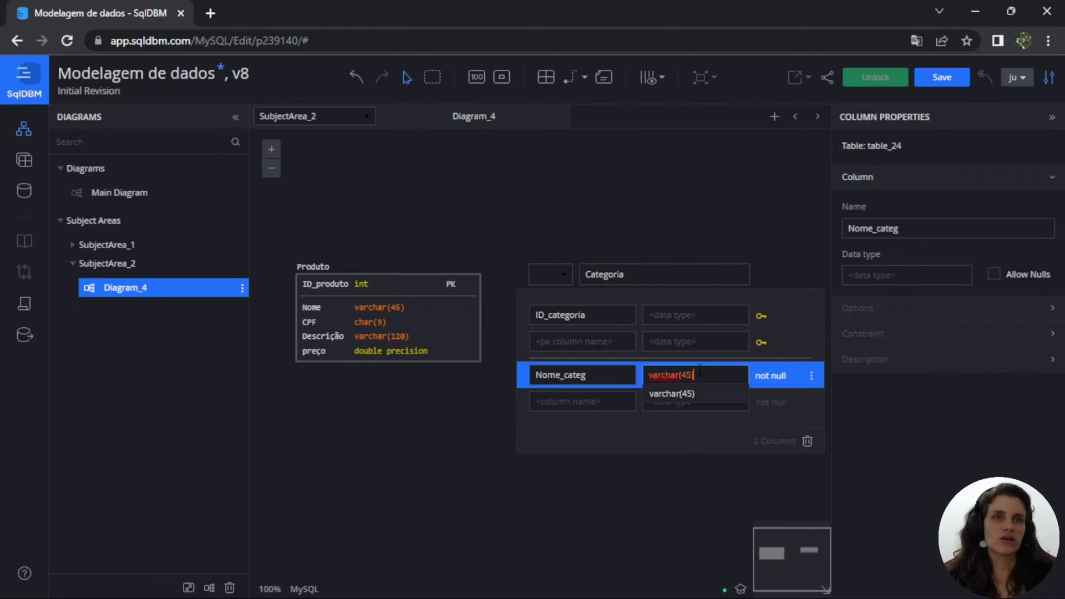
{"action": "key", "text": "Return"}
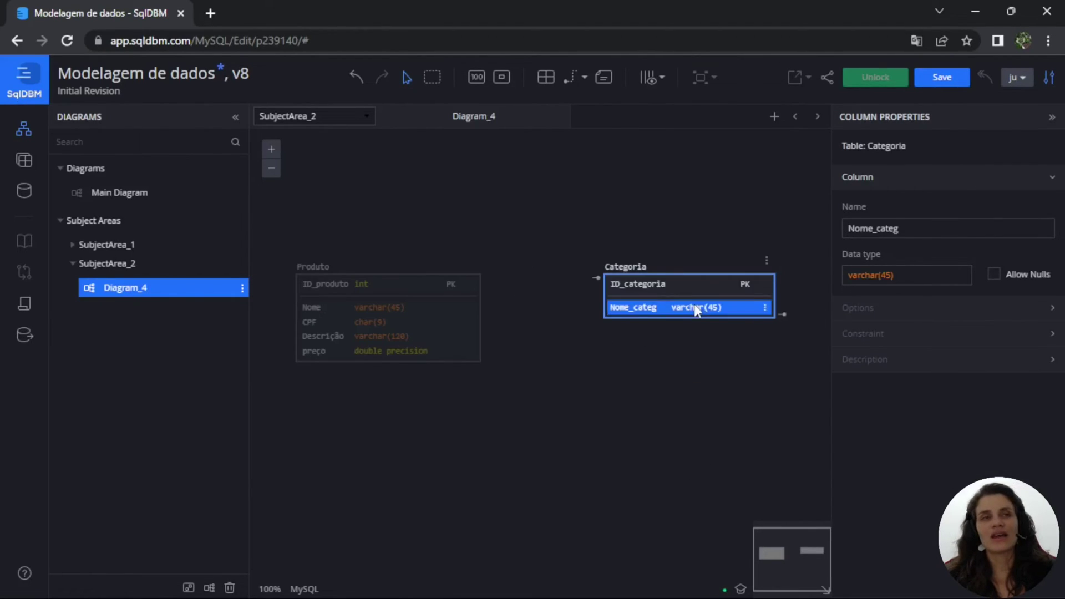
Reopen the Categoria table for editing and add a column named Descrição with data type varchar(120) below Nome_categ.
{"action": "double_click", "coordinate": [694, 306]}
{"action": "left_click", "coordinate": [585, 405]}
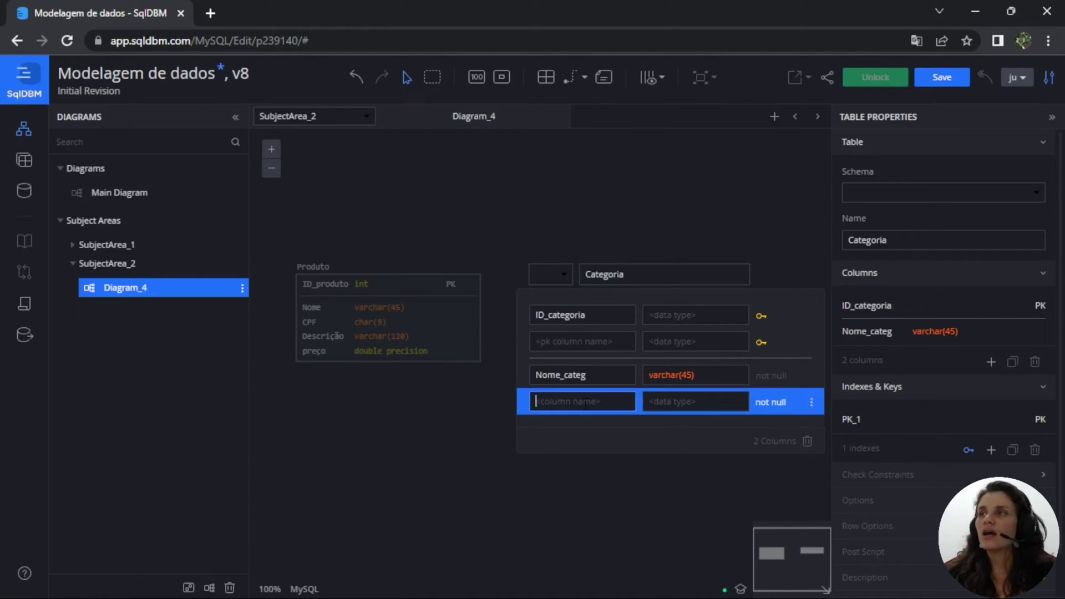
{"action": "type", "text": "Descrição"}
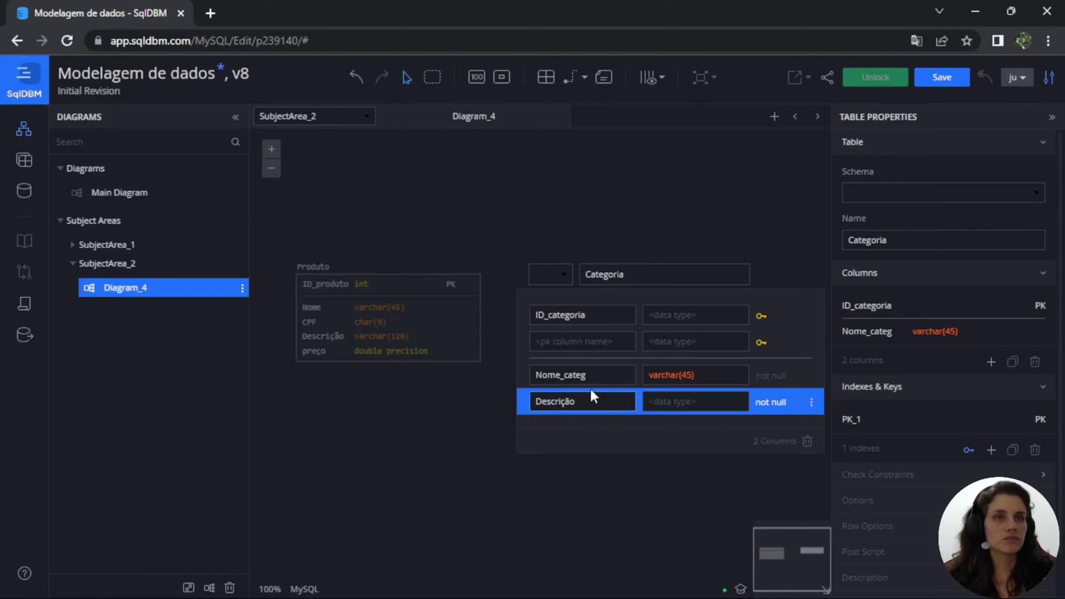
{"action": "key", "text": "Tab"}
{"action": "type", "text": "varchar"}
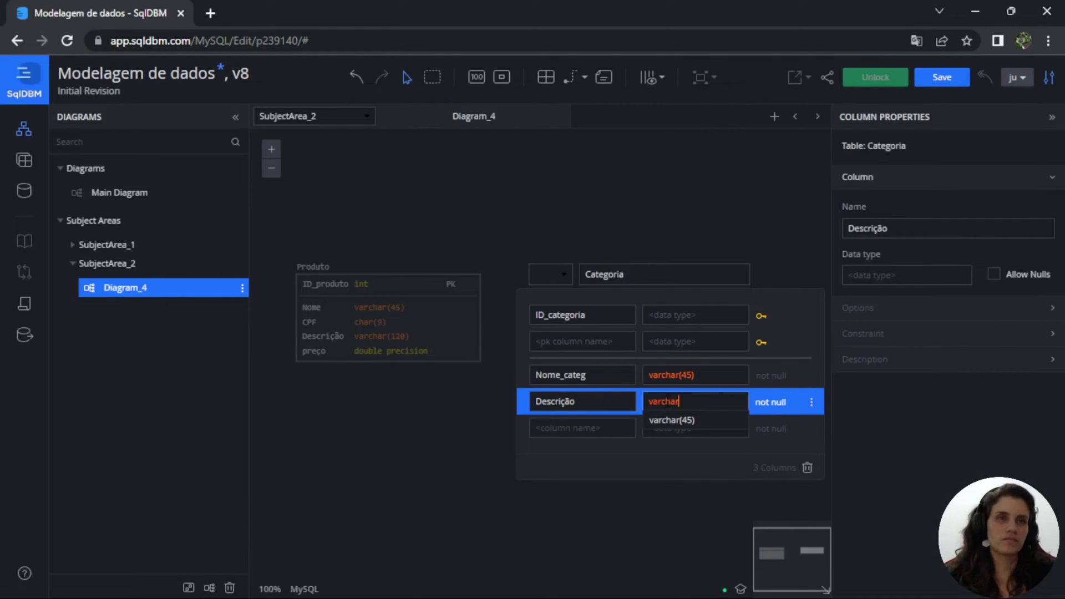
{"action": "type", "text": "1"}
{"action": "key", "text": "BackSpace"}
{"action": "type", "text": "(120"}
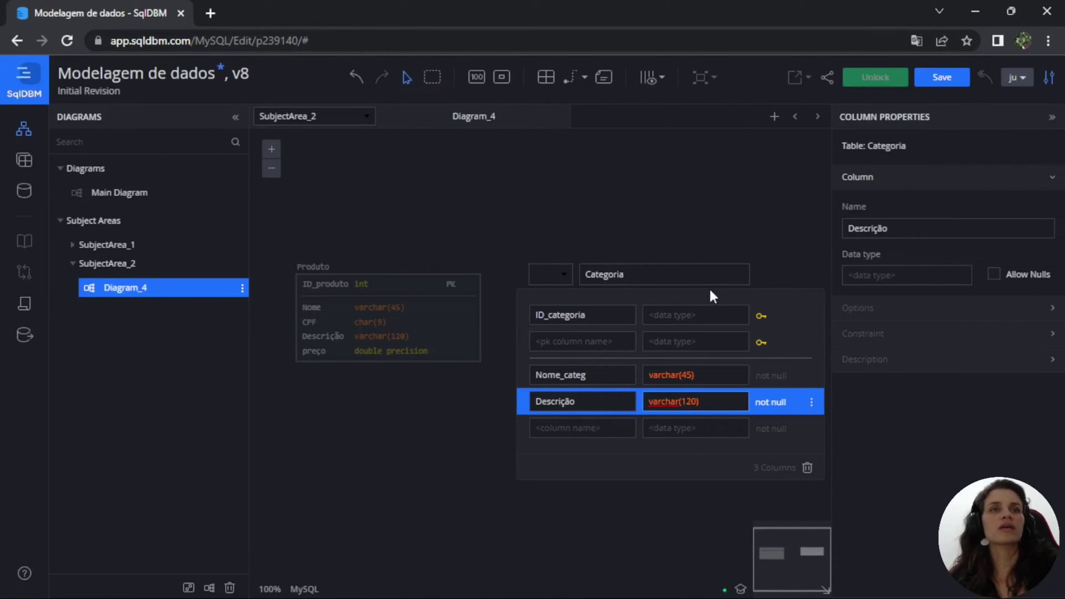
Set the data type of the ID_categoria key column to int and finish editing the Categoria table.
{"action": "left_click", "coordinate": [691, 320]}
{"action": "type", "text": "int"}
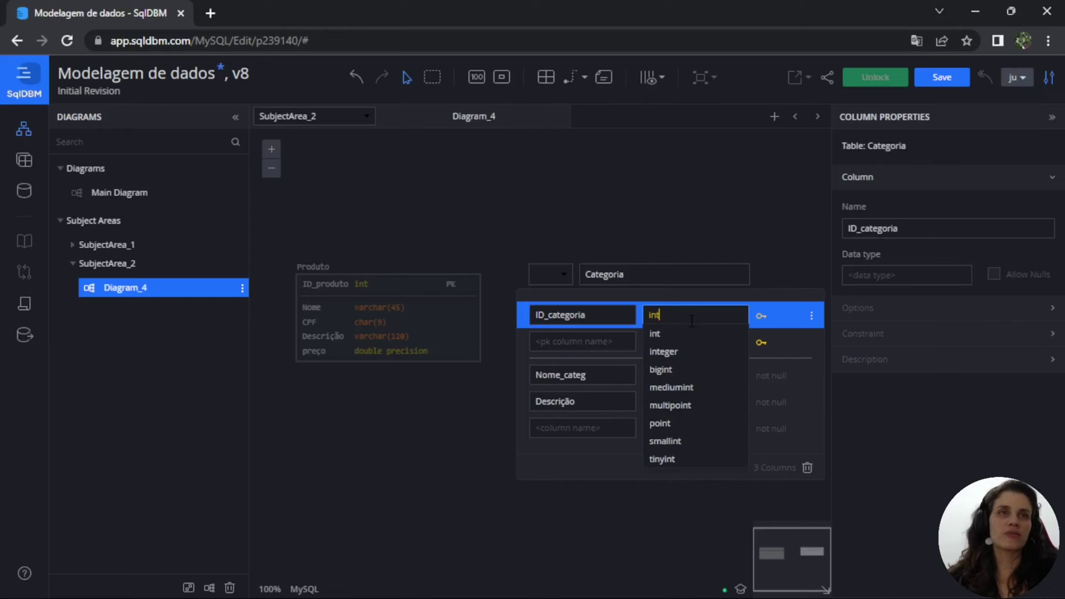
{"action": "left_click", "coordinate": [674, 337]}
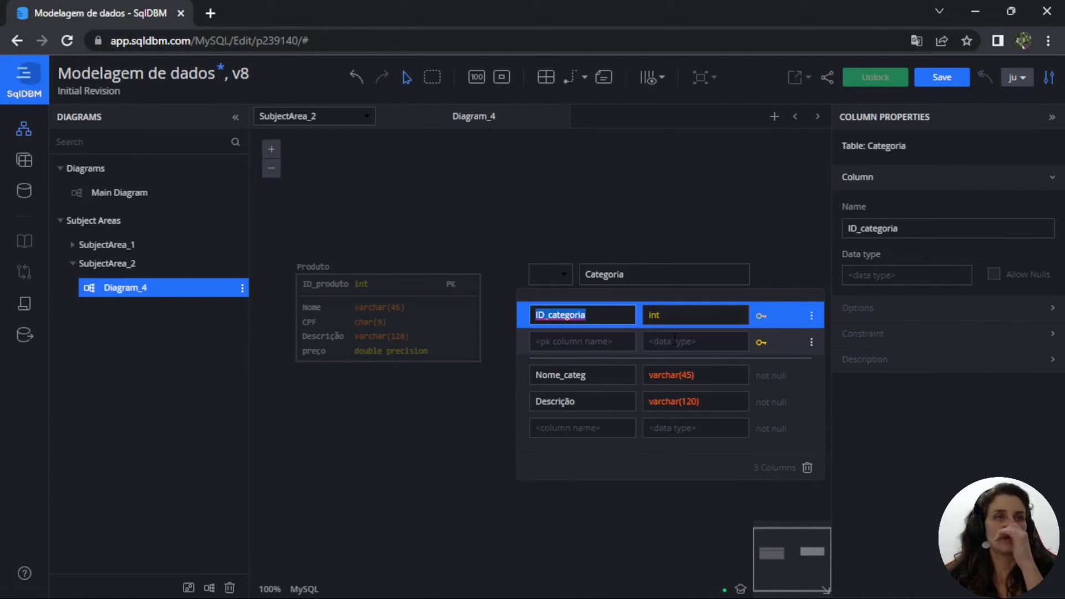
{"action": "left_click", "coordinate": [658, 210]}
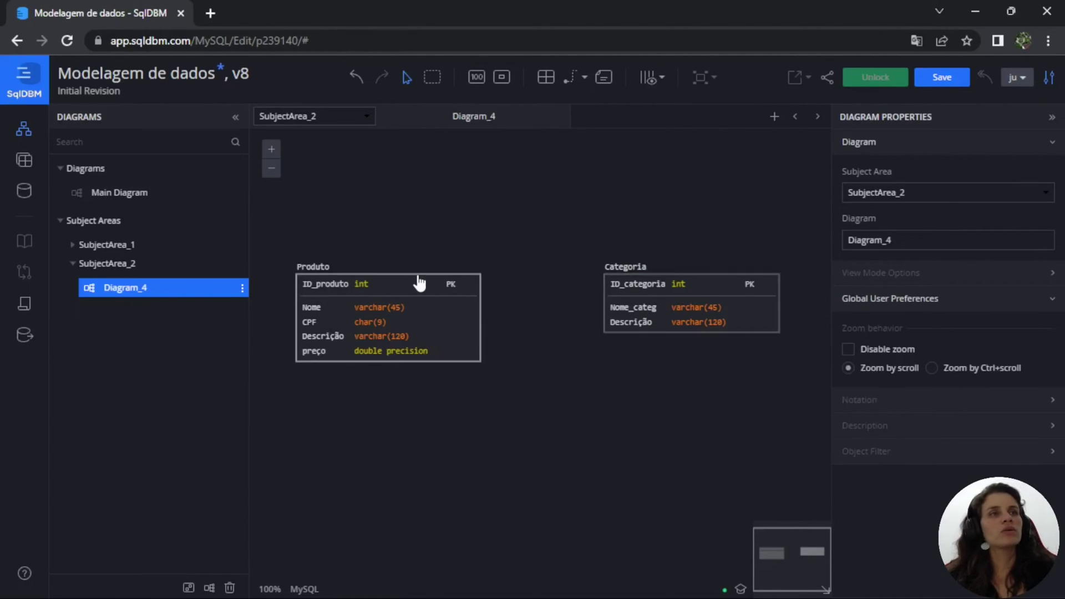
Rearrange the diagram so Produto sits at the lower left and Categoria at the upper right, with free space between them.
{"action": "left_click_drag", "start_coordinate": [419, 283], "coordinate": [410, 410]}
{"action": "left_click_drag", "start_coordinate": [751, 292], "coordinate": [674, 210]}
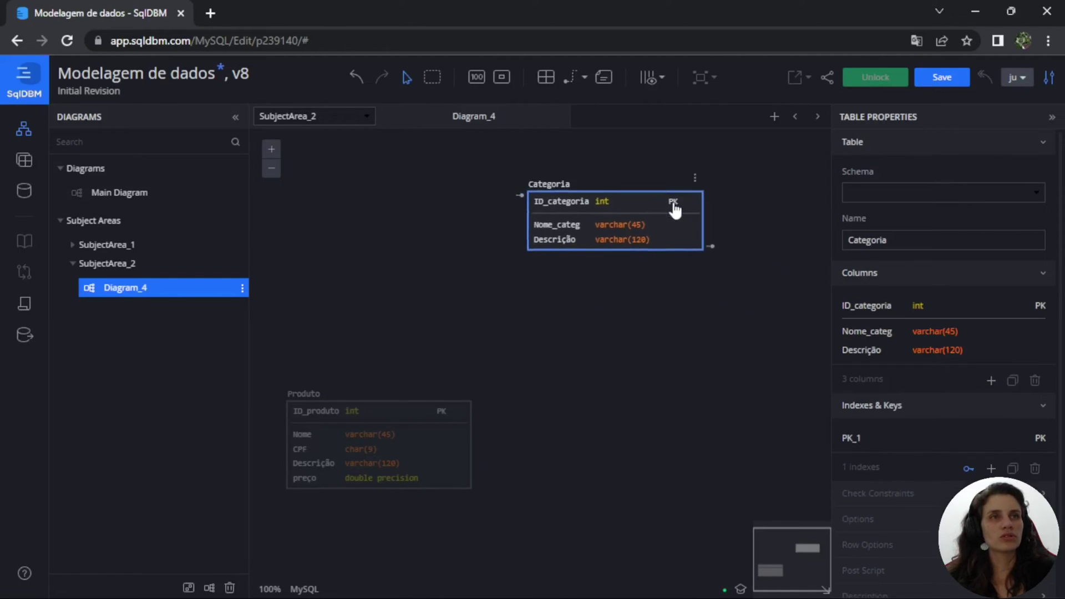
{"action": "key", "text": "ctrl+z"}
{"action": "left_click_drag", "start_coordinate": [404, 400], "coordinate": [431, 404]}
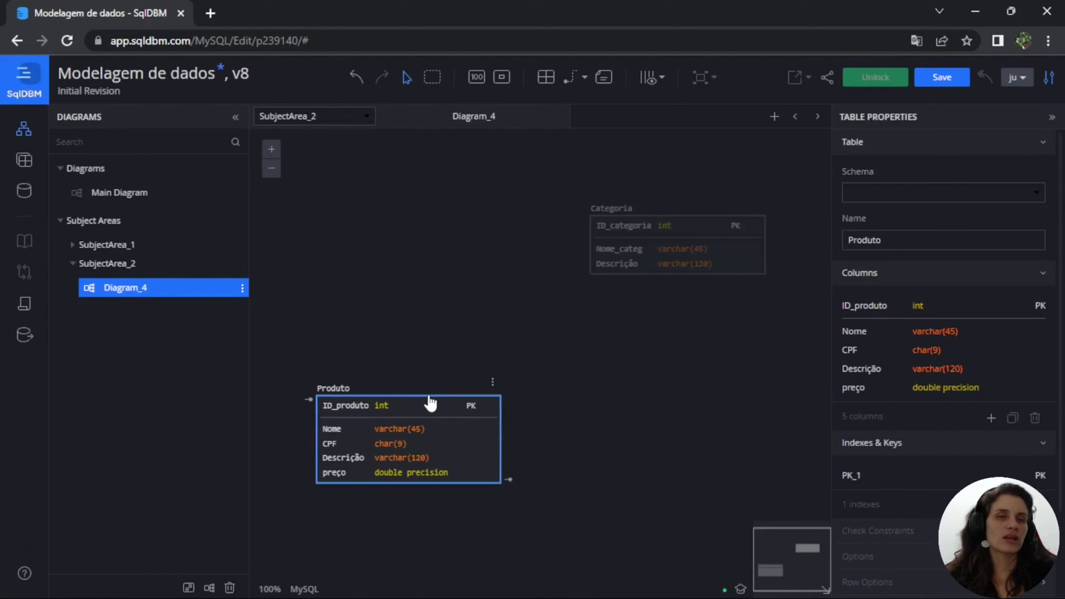
{"action": "left_click", "coordinate": [485, 340]}
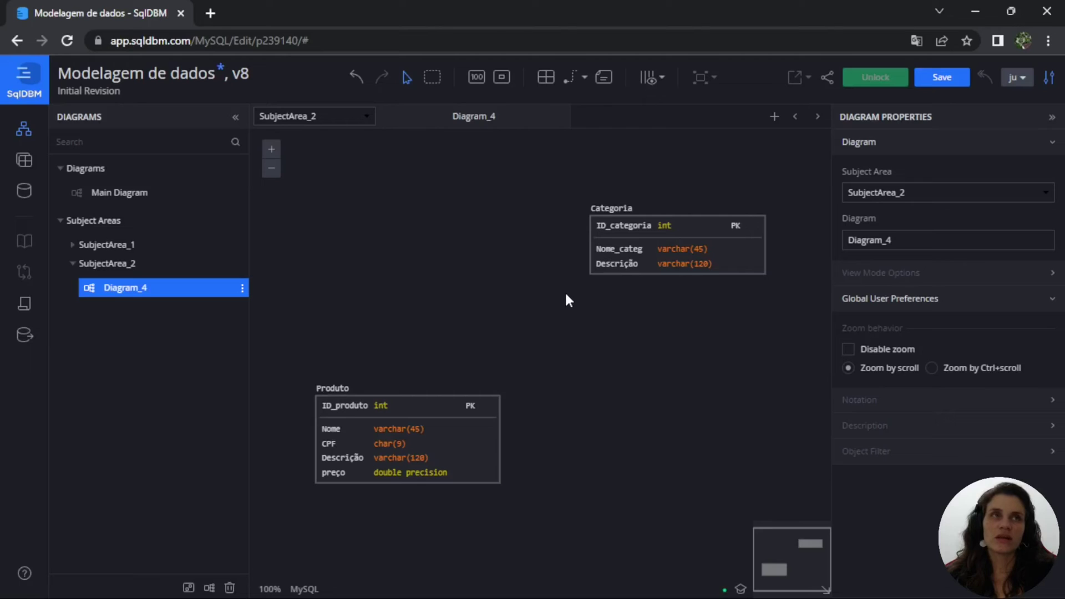
Create a non-identifying relationship with Categoria as the parent table and Produto as the child table.
{"action": "left_click", "coordinate": [579, 79]}
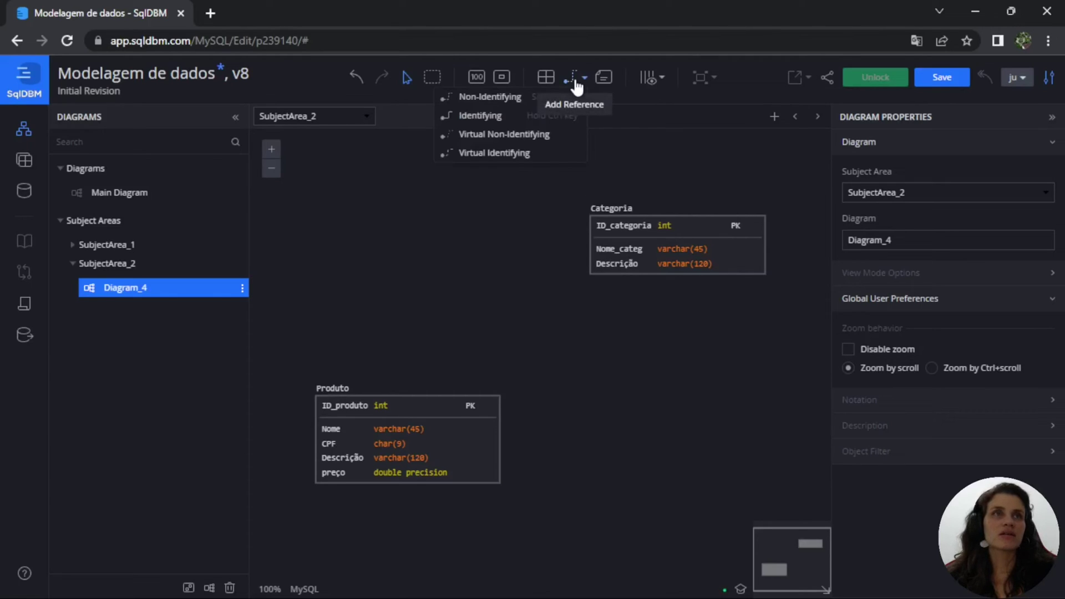
{"action": "left_click", "coordinate": [509, 99]}
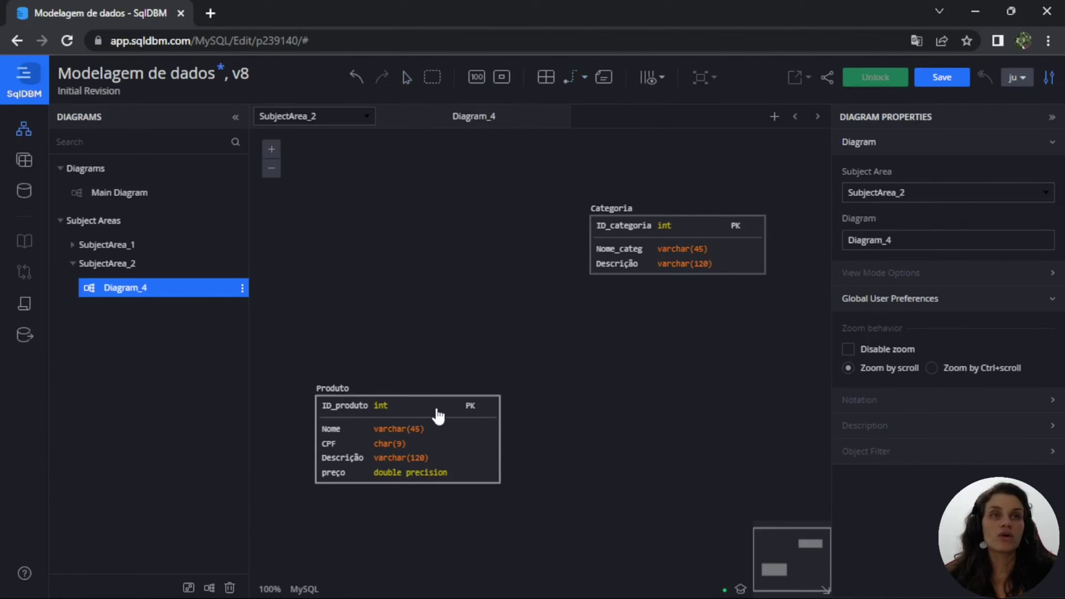
{"action": "left_click", "coordinate": [625, 261]}
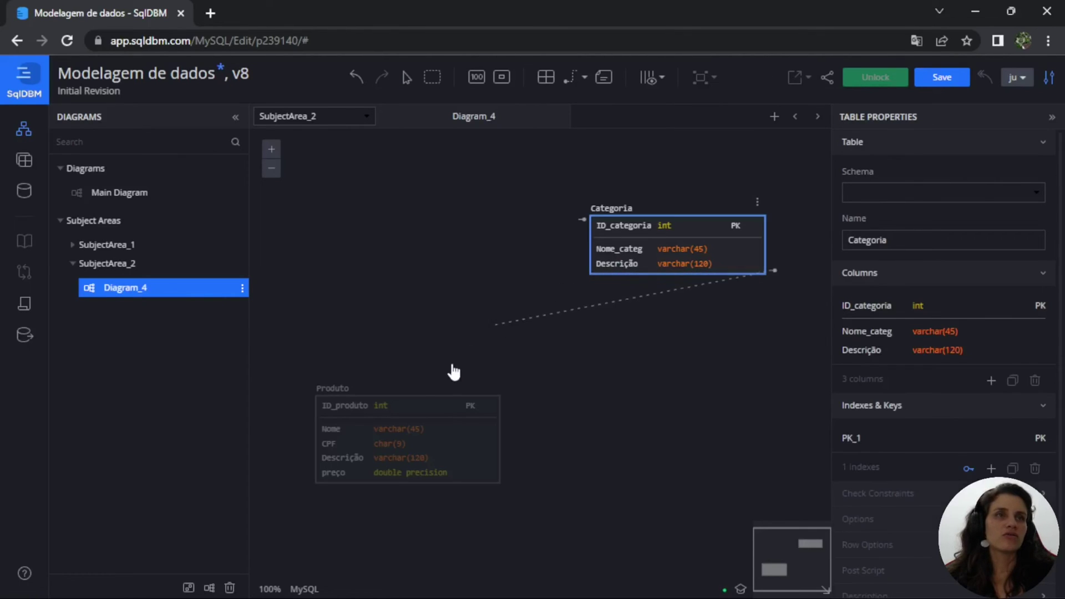
{"action": "left_click", "coordinate": [425, 431]}
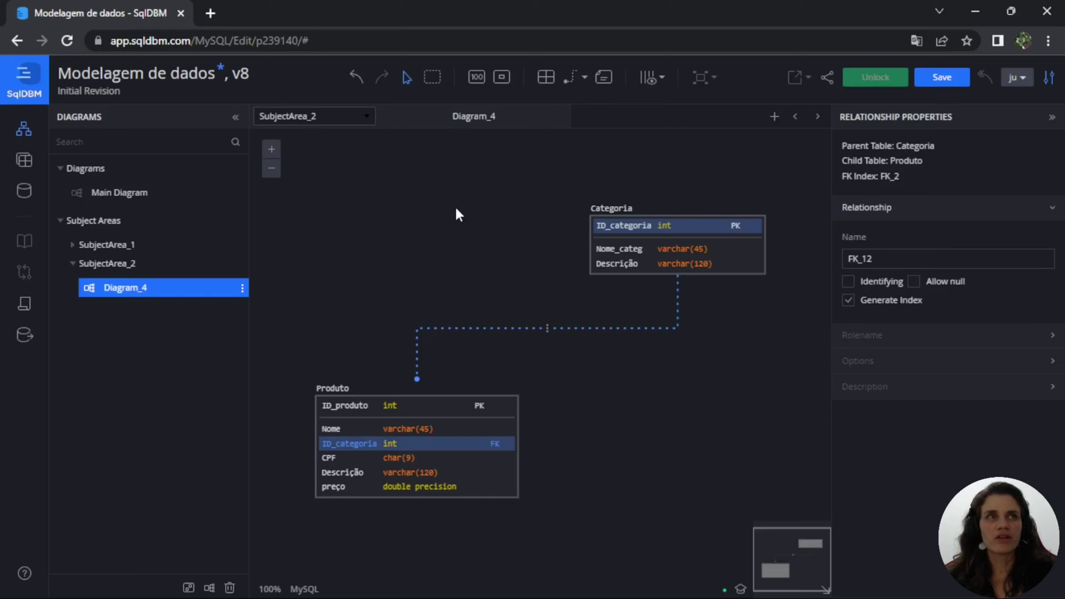
Add a note reading "Relacionamento N:1" in the empty diagram area beside the Categoria table.
{"action": "right_click", "coordinate": [381, 175]}
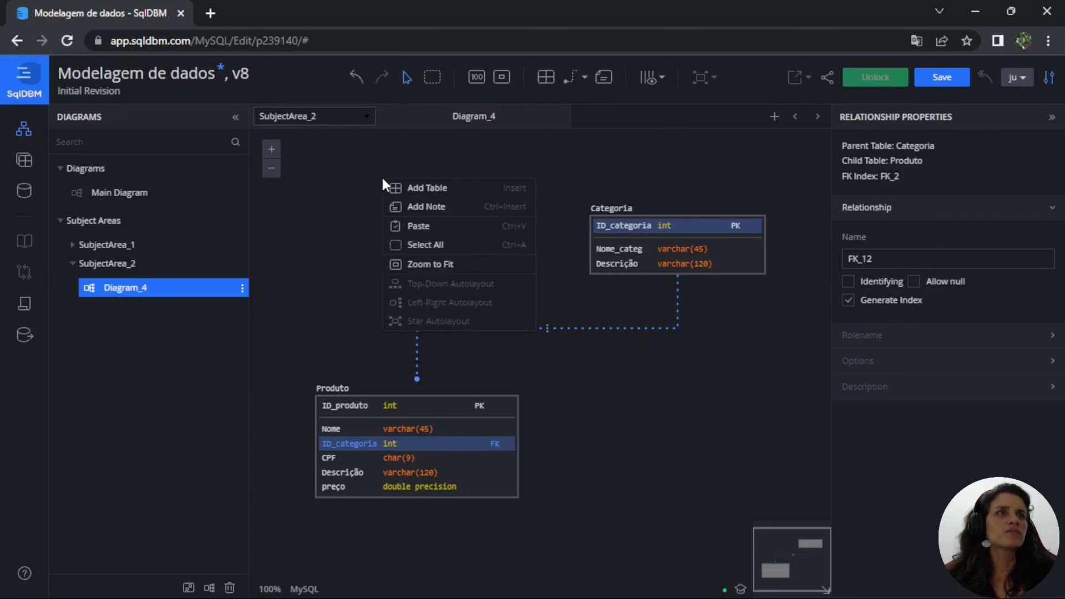
{"action": "left_click", "coordinate": [483, 209]}
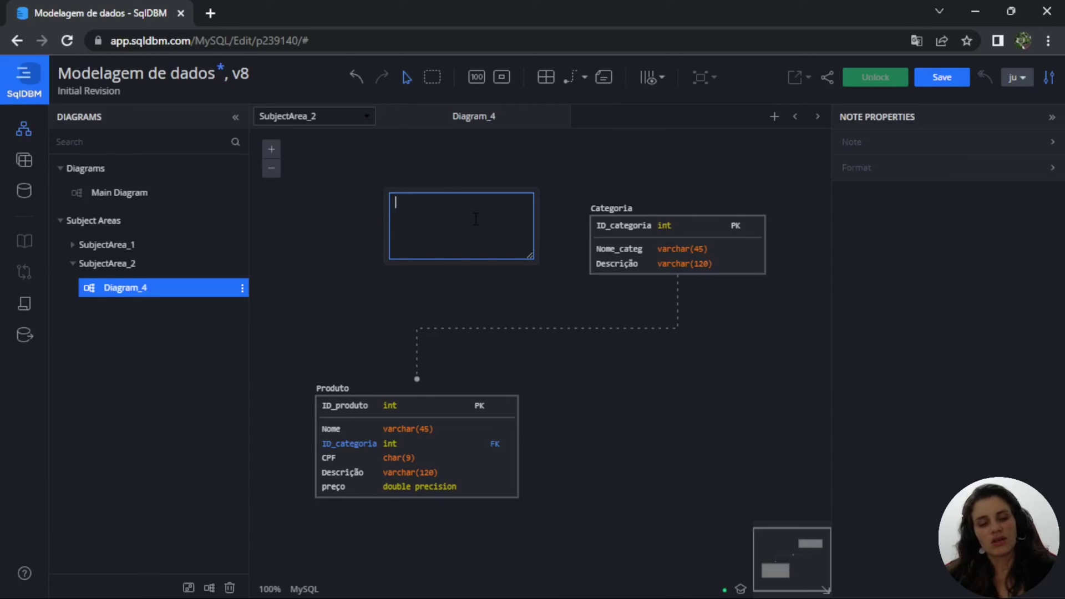
{"action": "type", "text": "Re"}
{"action": "key", "text": "BackSpace"}
{"action": "key", "text": "BackSpace"}
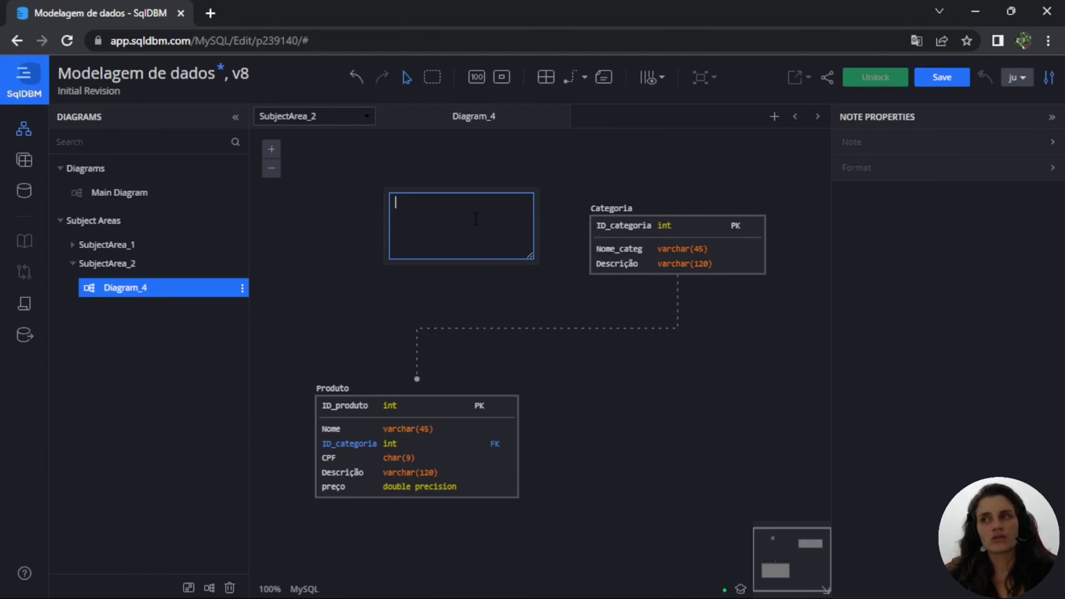
{"action": "type", "text": "Relaciona"}
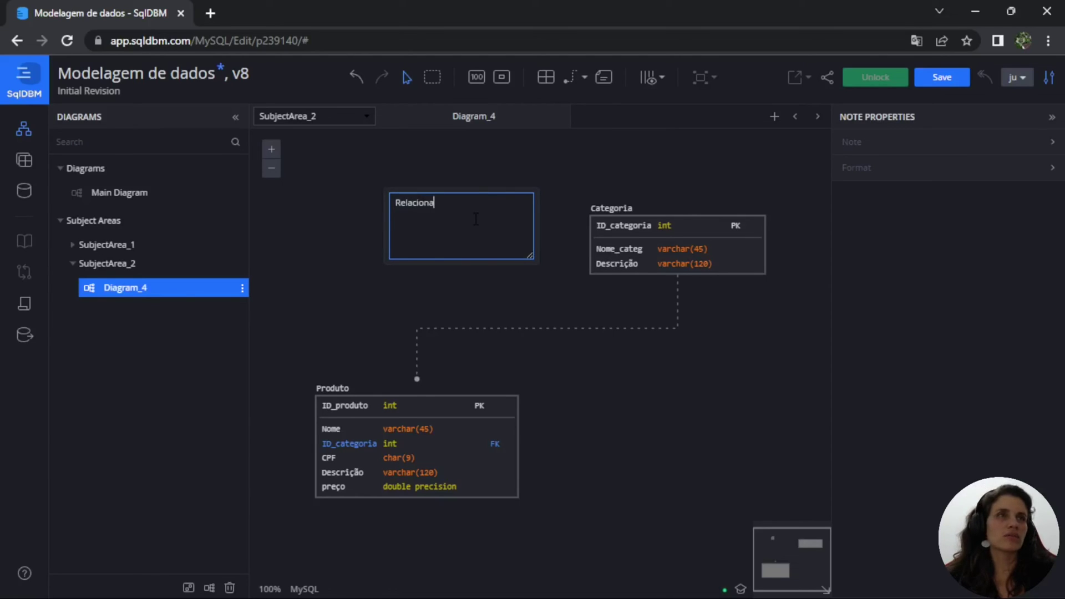
{"action": "type", "text": "mento "}
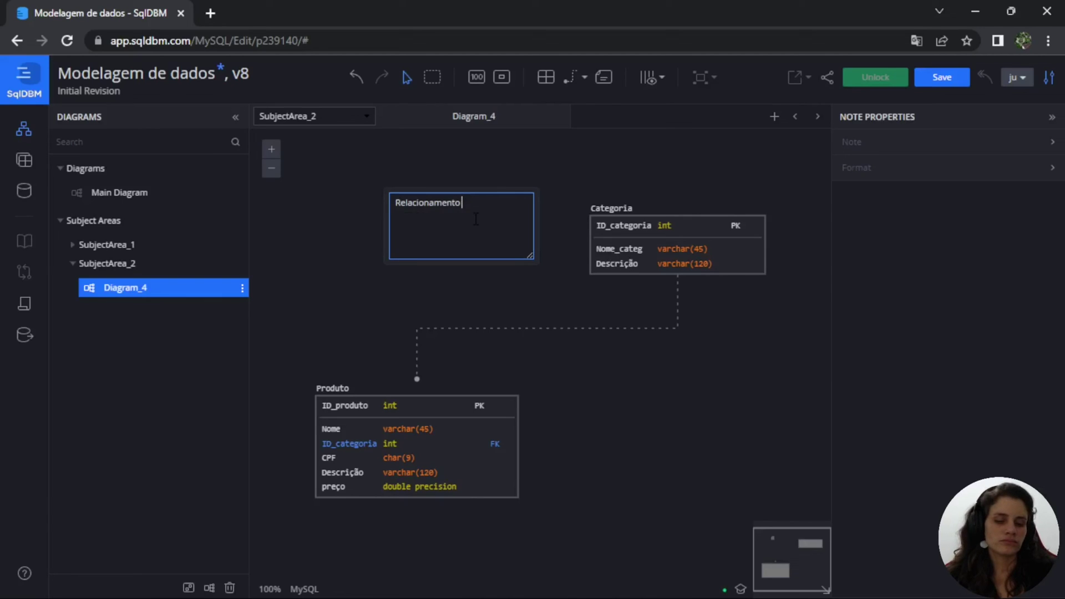
{"action": "type", "text": "1:"}
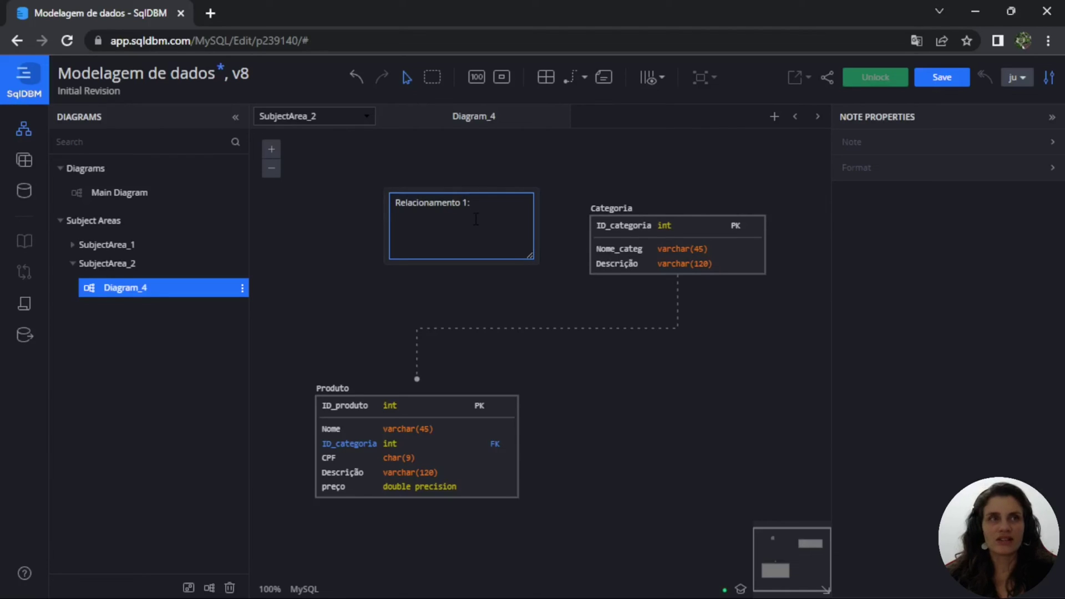
{"action": "key", "text": "Left"}
{"action": "key", "text": "BackSpace"}
{"action": "type", "text": "N"}
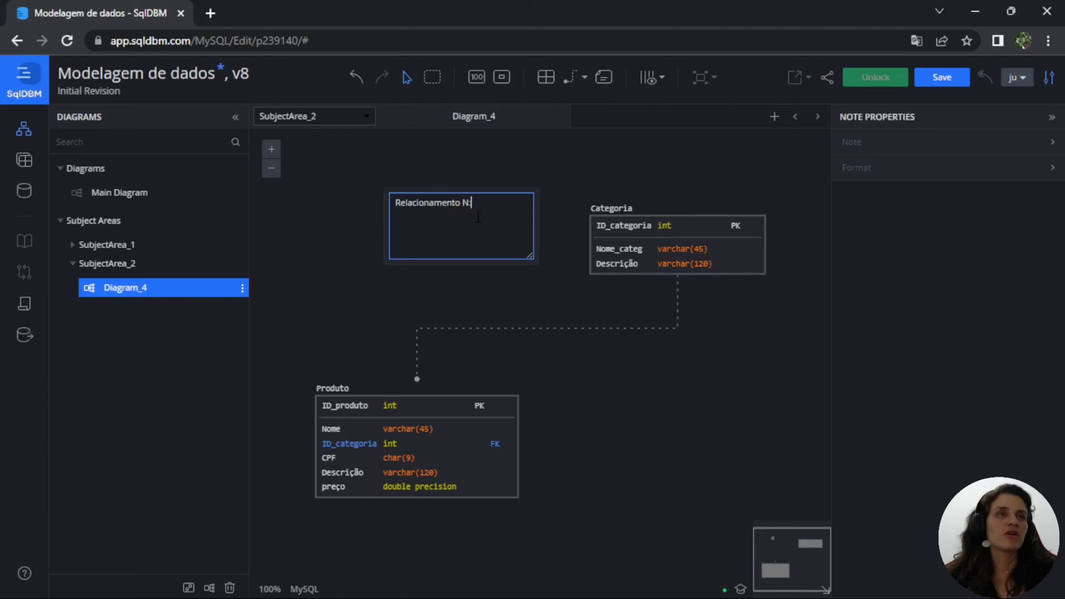
{"action": "type", "text": "1"}
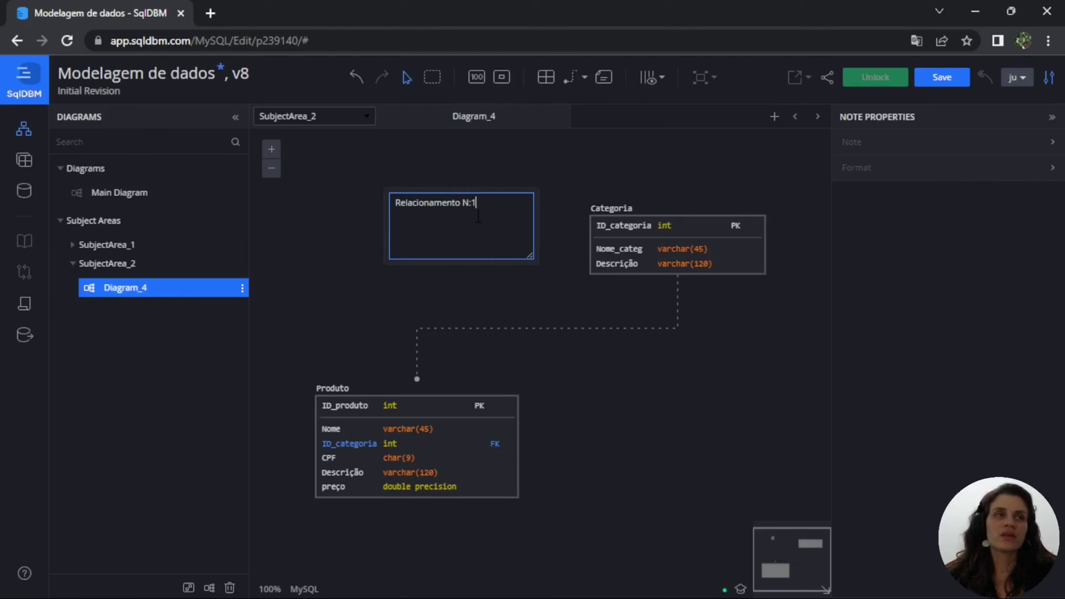
Finish editing the note and place it on the middle of the relationship line between Categoria and Produto.
{"action": "left_click", "coordinate": [561, 162]}
{"action": "left_click_drag", "start_coordinate": [430, 203], "coordinate": [558, 327]}
{"action": "left_click", "coordinate": [509, 240]}
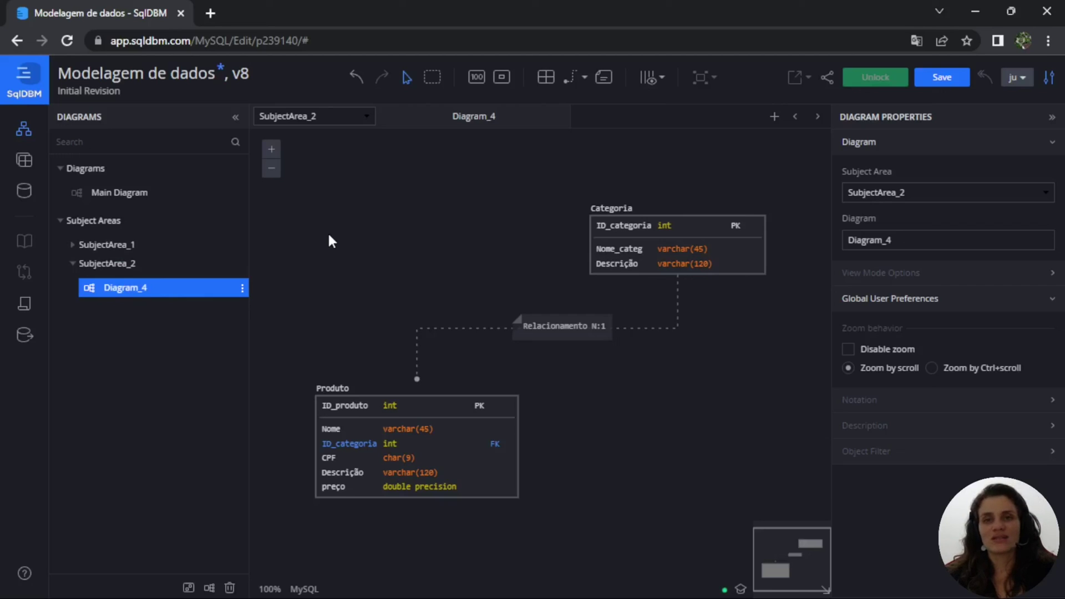
Expand SubjectArea_1 and look through Diagram_3, Diagram_2 and Diagram_4, ending on Diagram_2.
{"action": "left_click", "coordinate": [73, 245]}
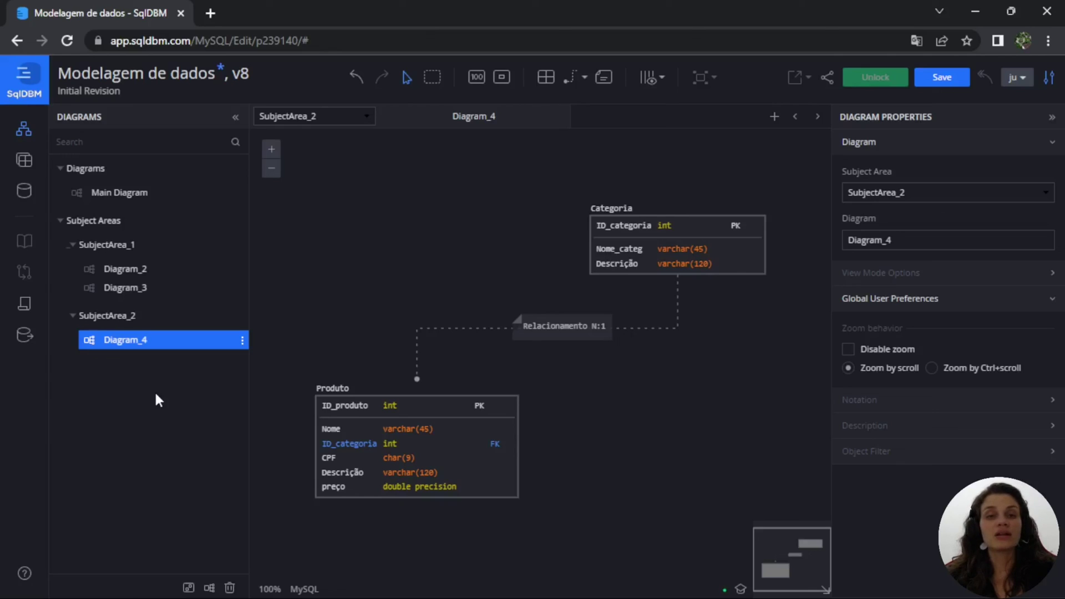
{"action": "left_click", "coordinate": [147, 289]}
{"action": "left_click", "coordinate": [162, 272]}
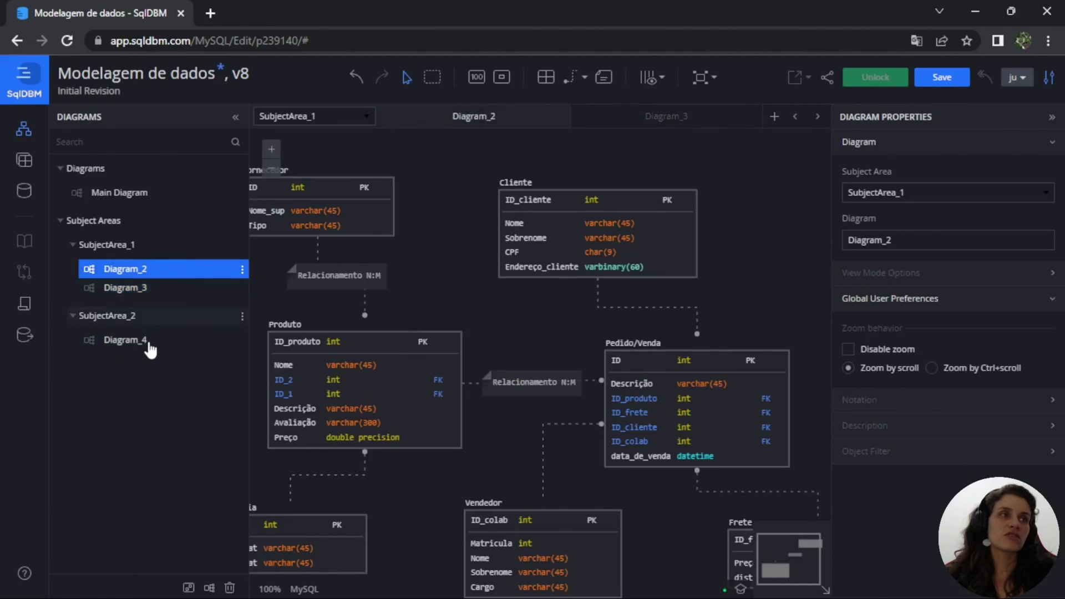
{"action": "left_click", "coordinate": [148, 344]}
{"action": "left_click", "coordinate": [155, 288]}
{"action": "left_click", "coordinate": [160, 270]}
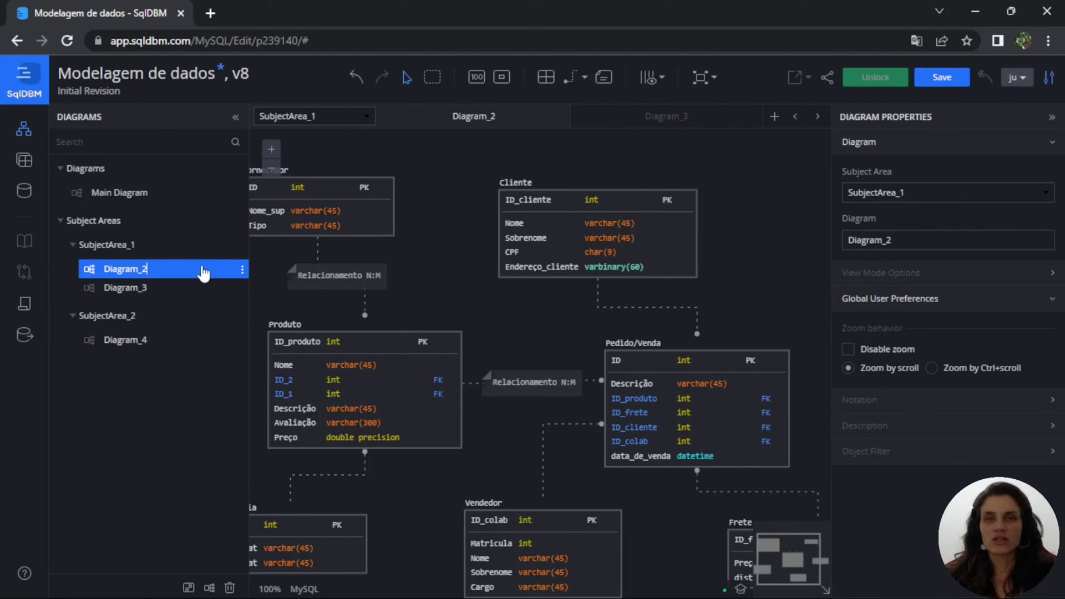
Save the Modelagem de dados project, check its version number and view more of Diagram_2.
{"action": "left_click", "coordinate": [941, 77]}
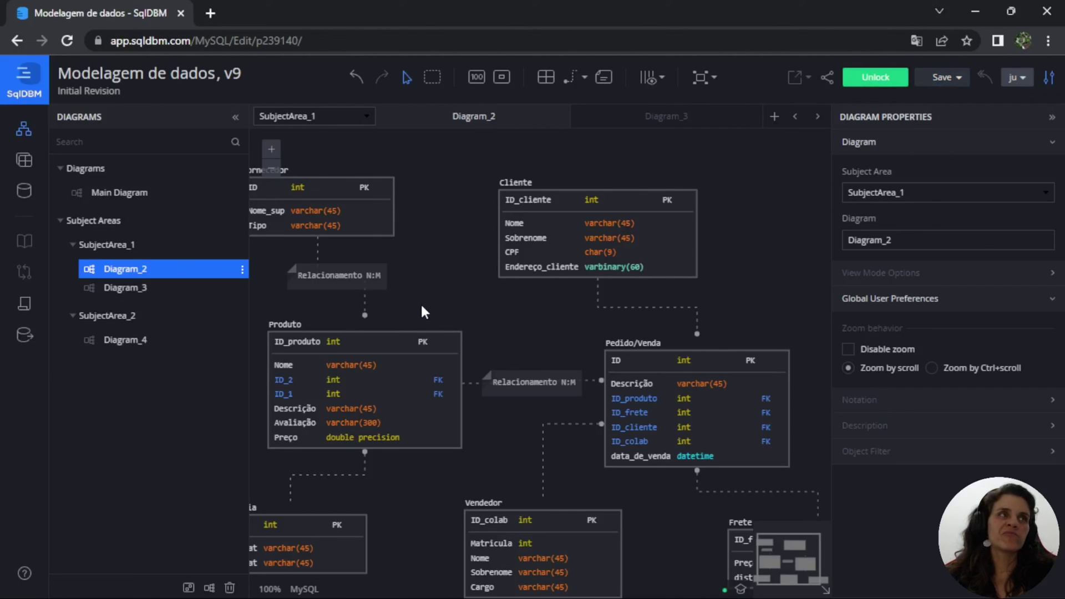
{"action": "left_click_drag", "start_coordinate": [225, 71], "coordinate": [248, 67]}
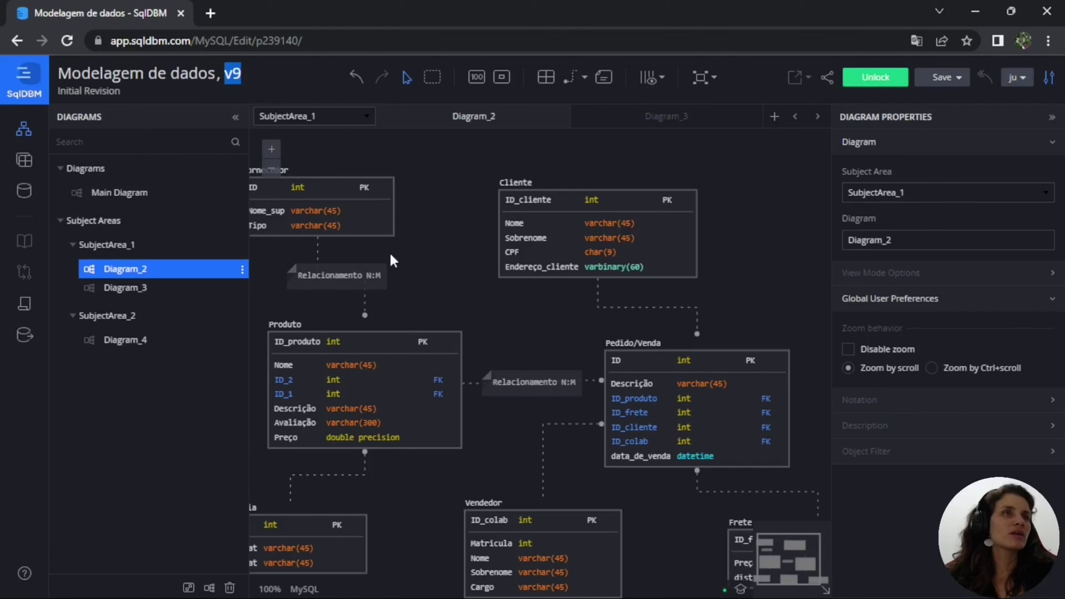
{"action": "scroll", "coordinate": [543, 263], "scroll_direction": "down", "scroll_amount": 2}
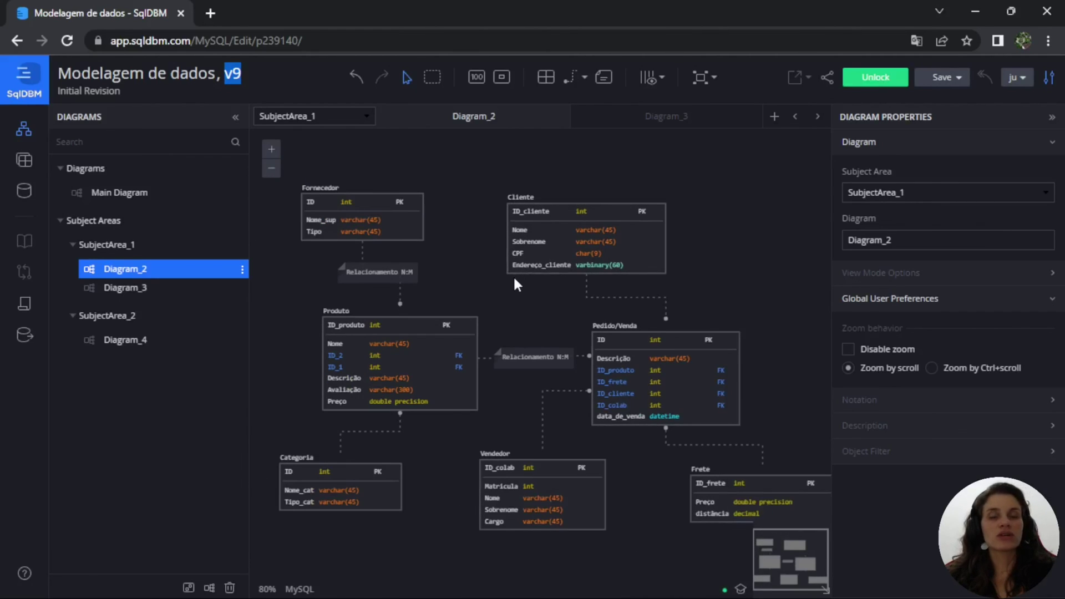